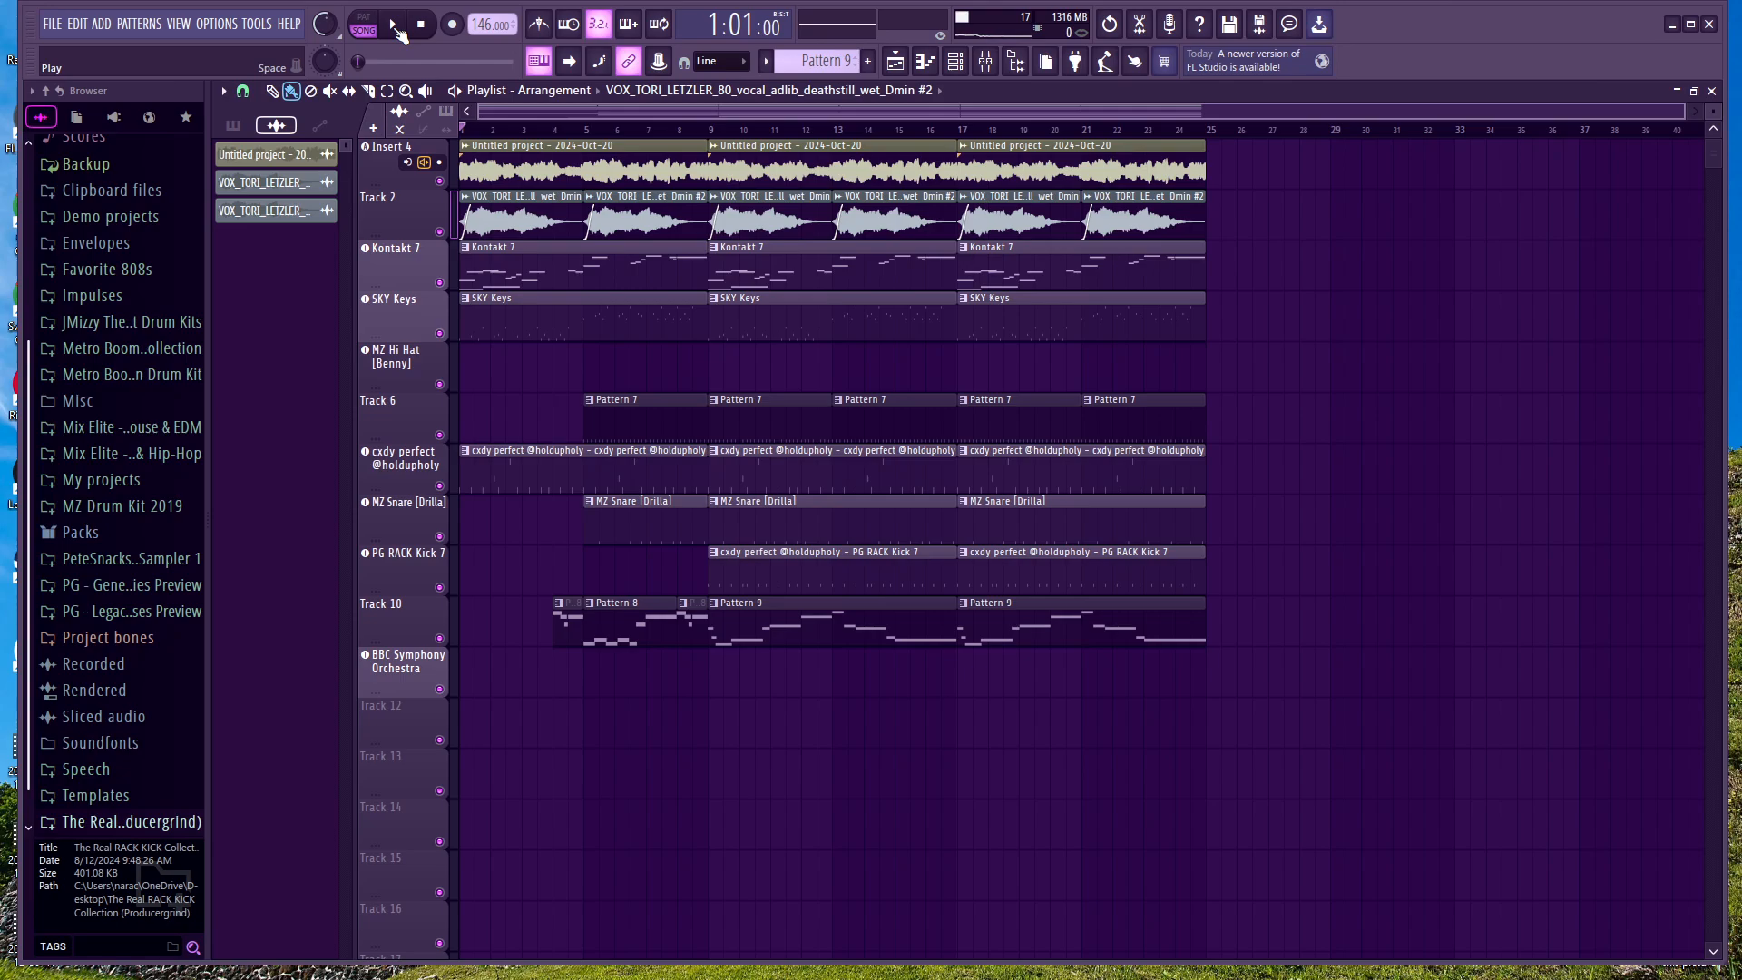
# Step: Play the arrangement and inspect the Fruity Limiter settings on the cxdy perfect mixer track, then stop playback
pyautogui.click(394, 25)
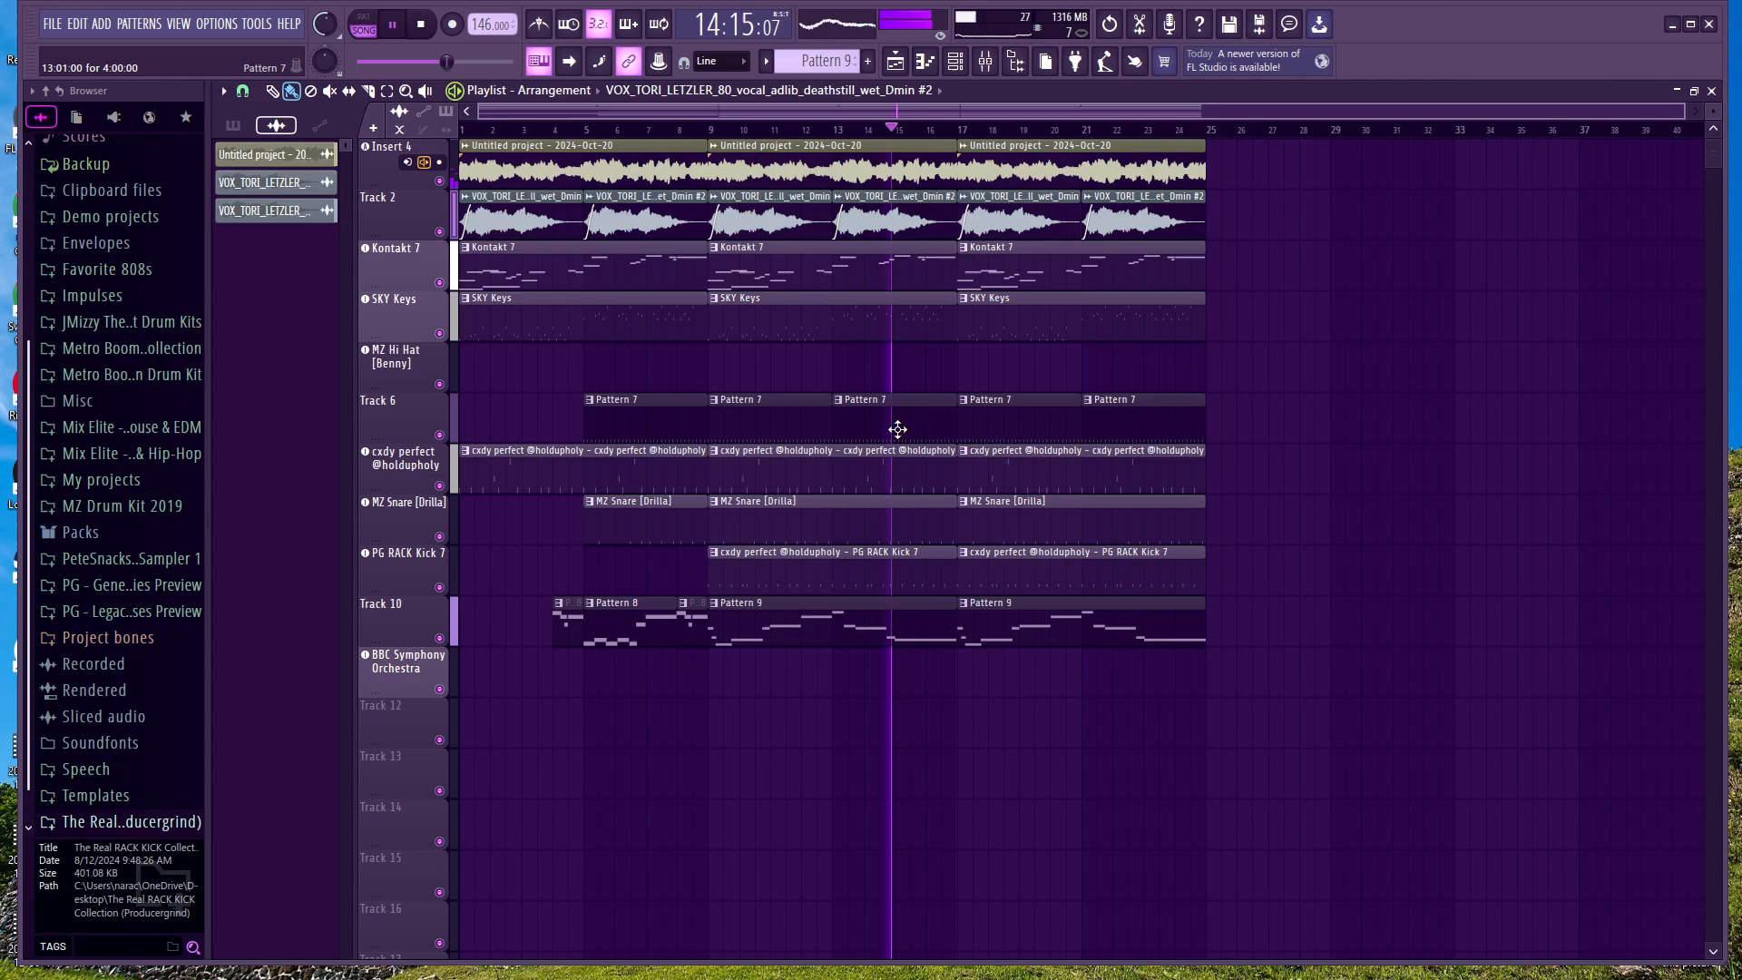
pyautogui.press('F9')
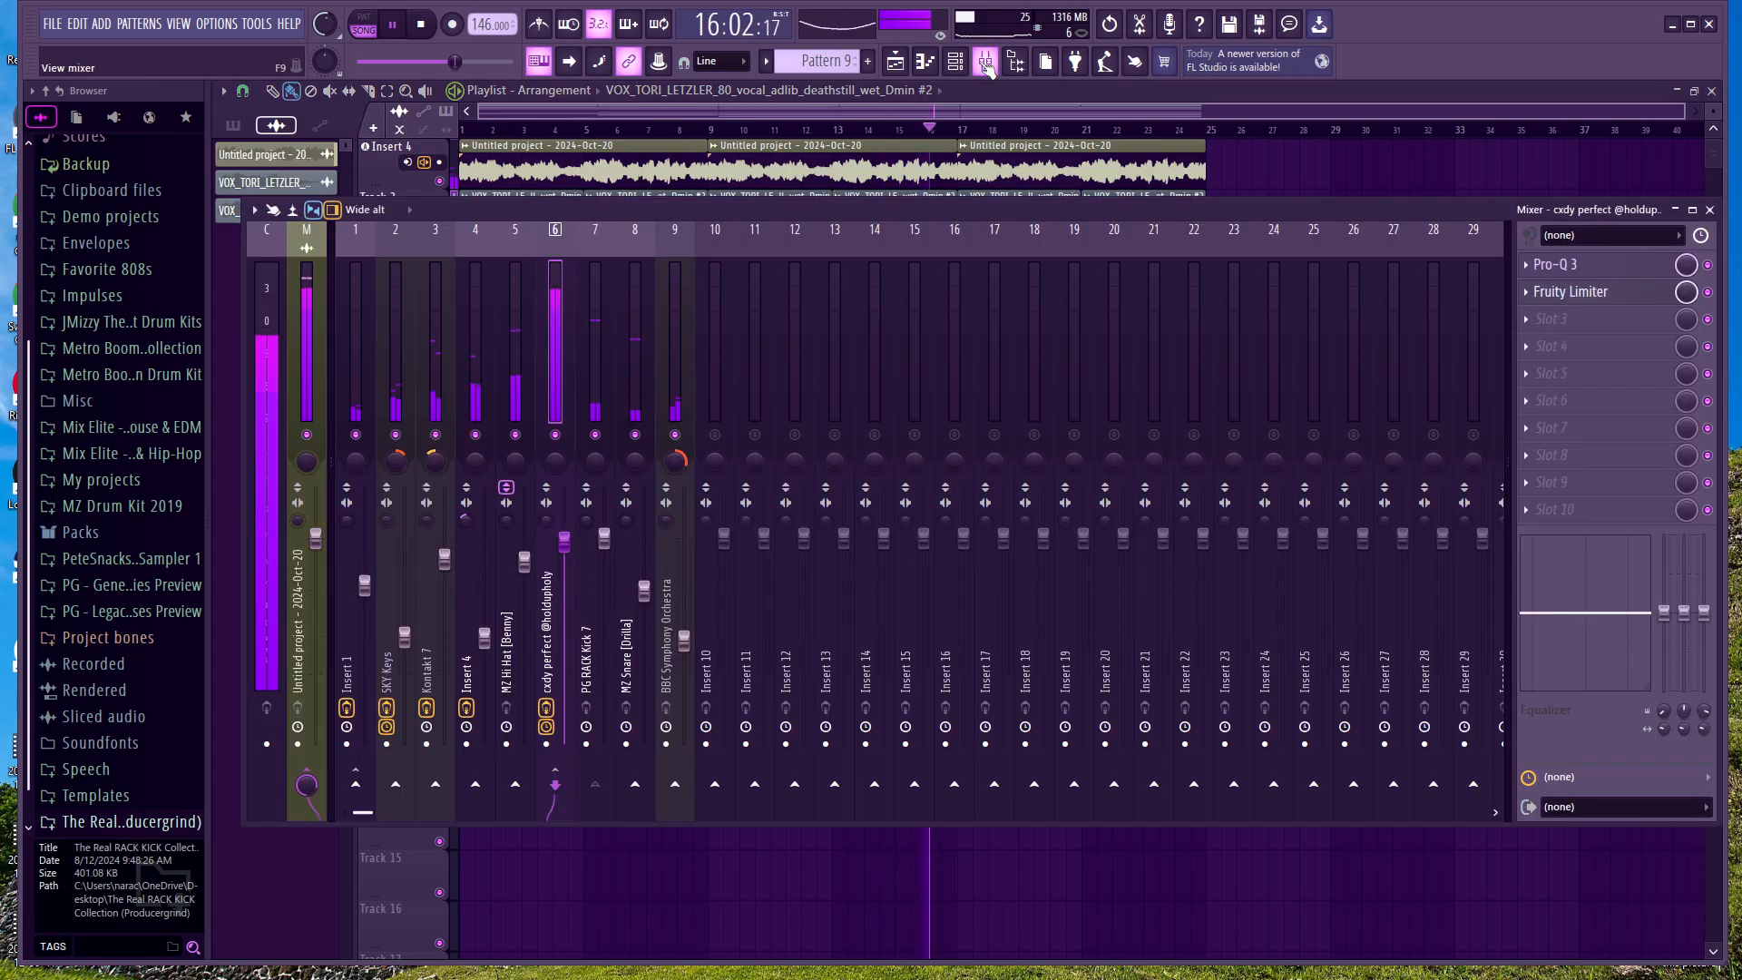
pyautogui.click(1567, 291)
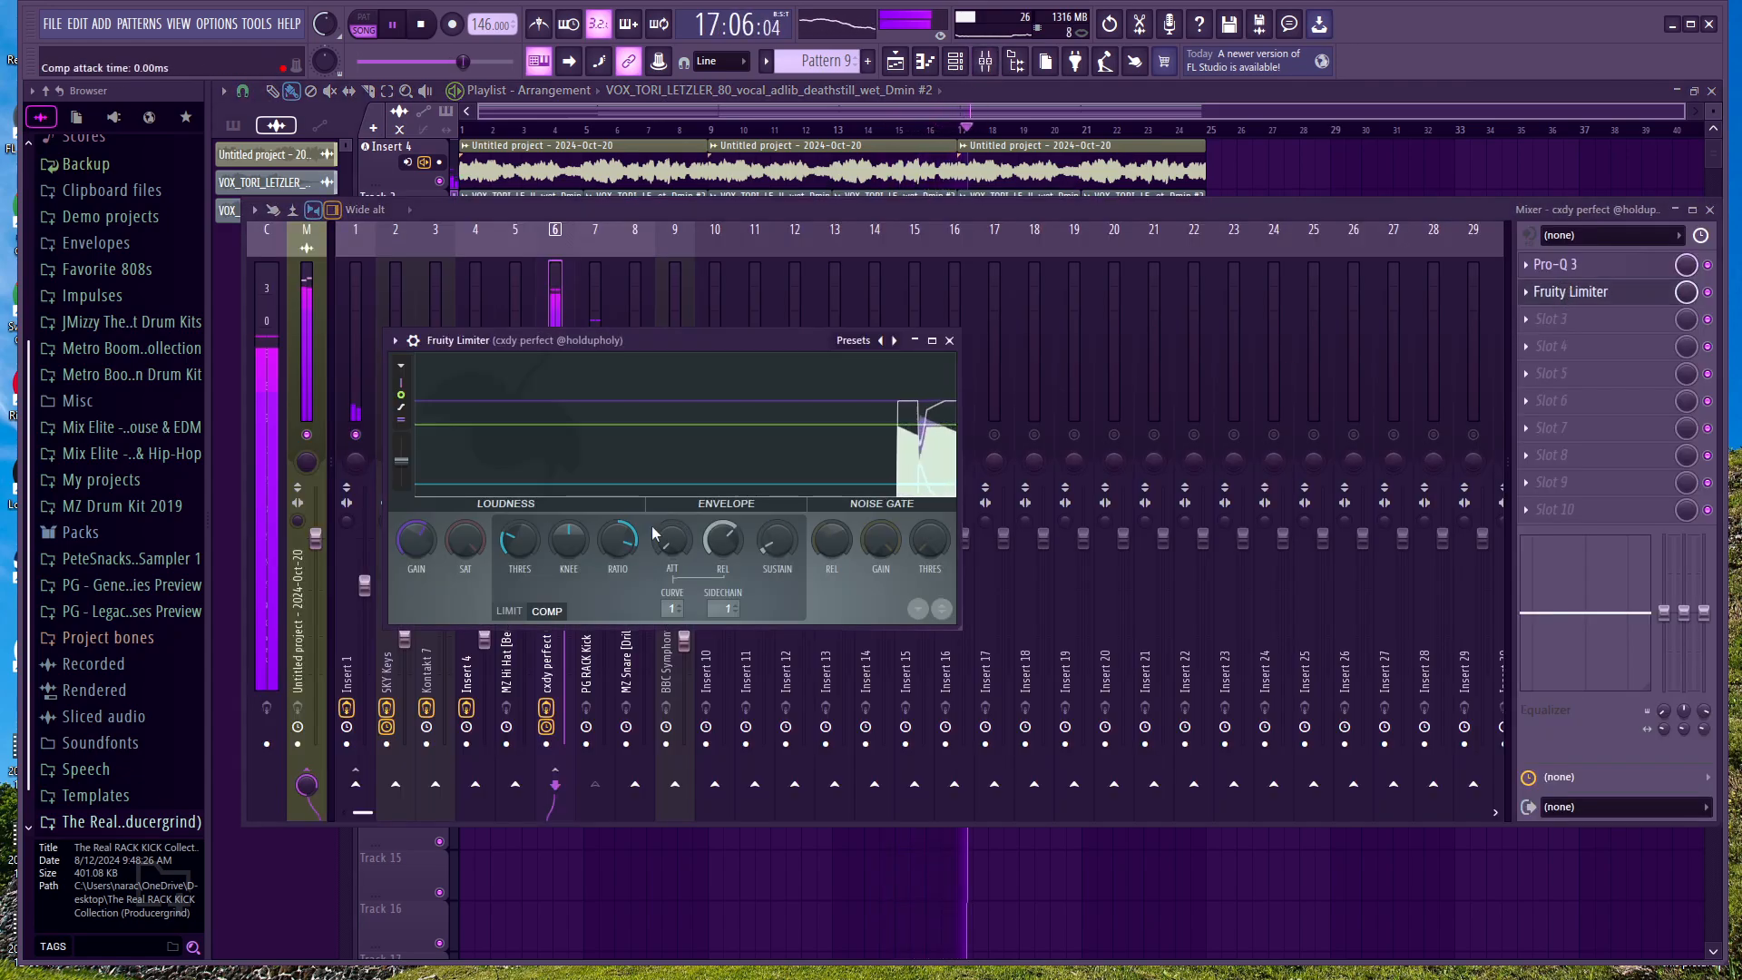
pyautogui.moveTo(618, 544); pyautogui.dragTo(513, 544)
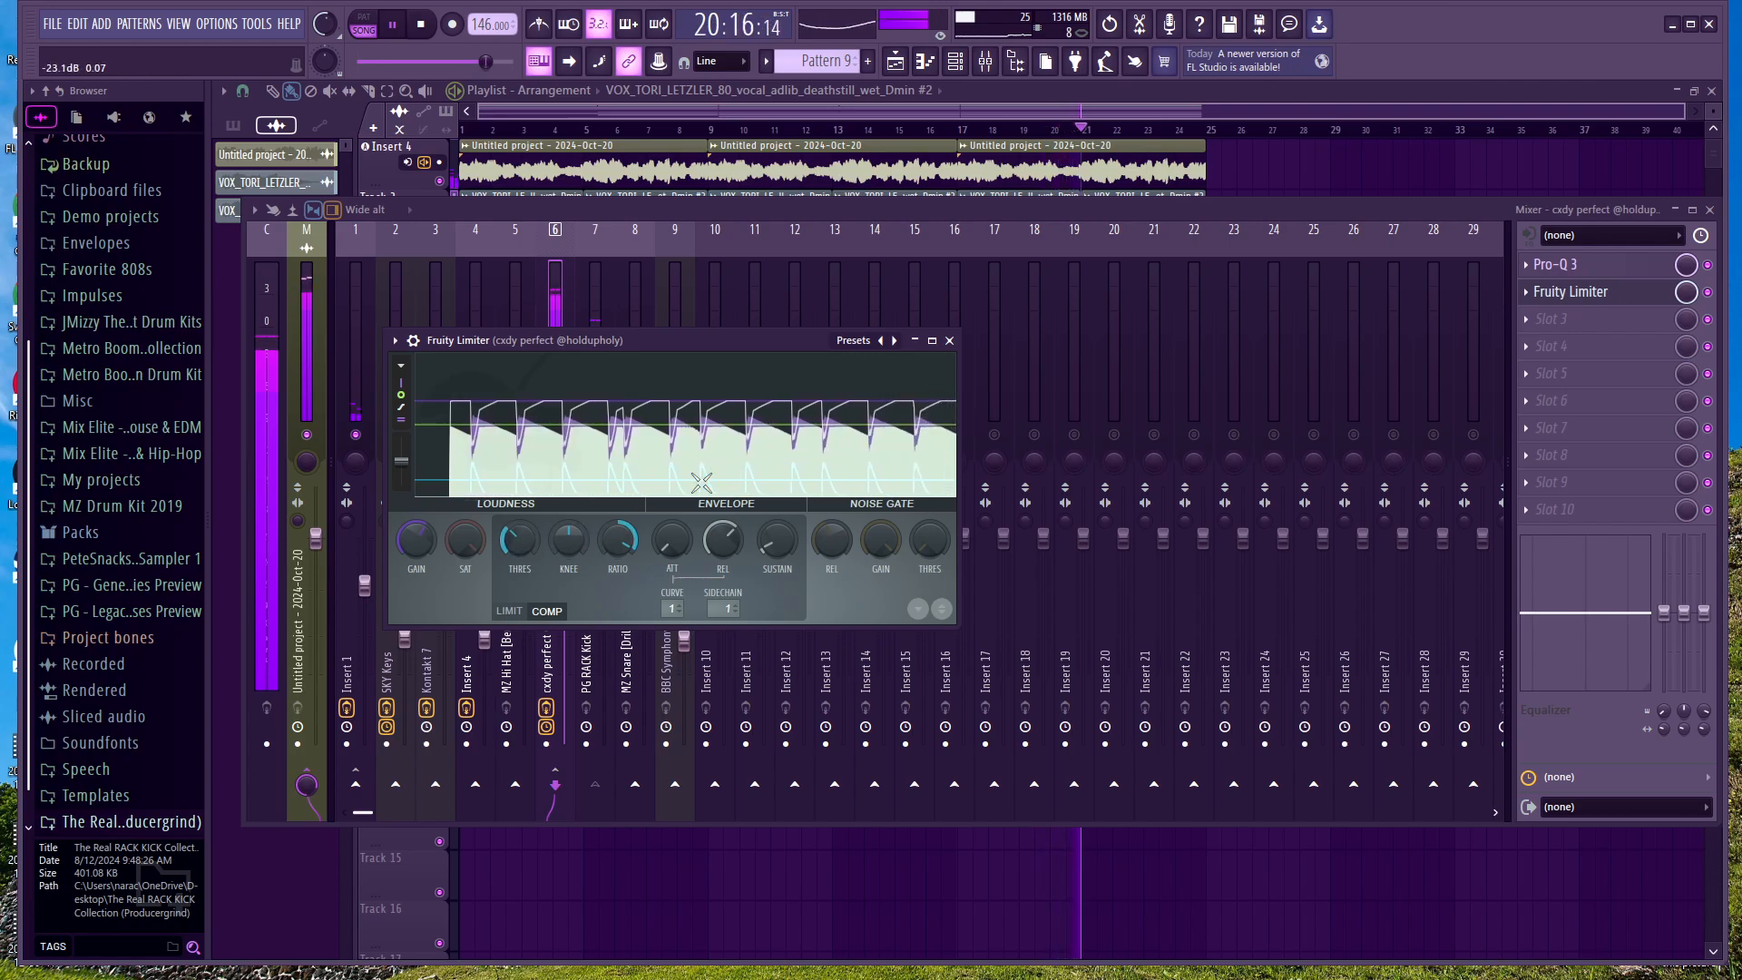
pyautogui.click(949, 341)
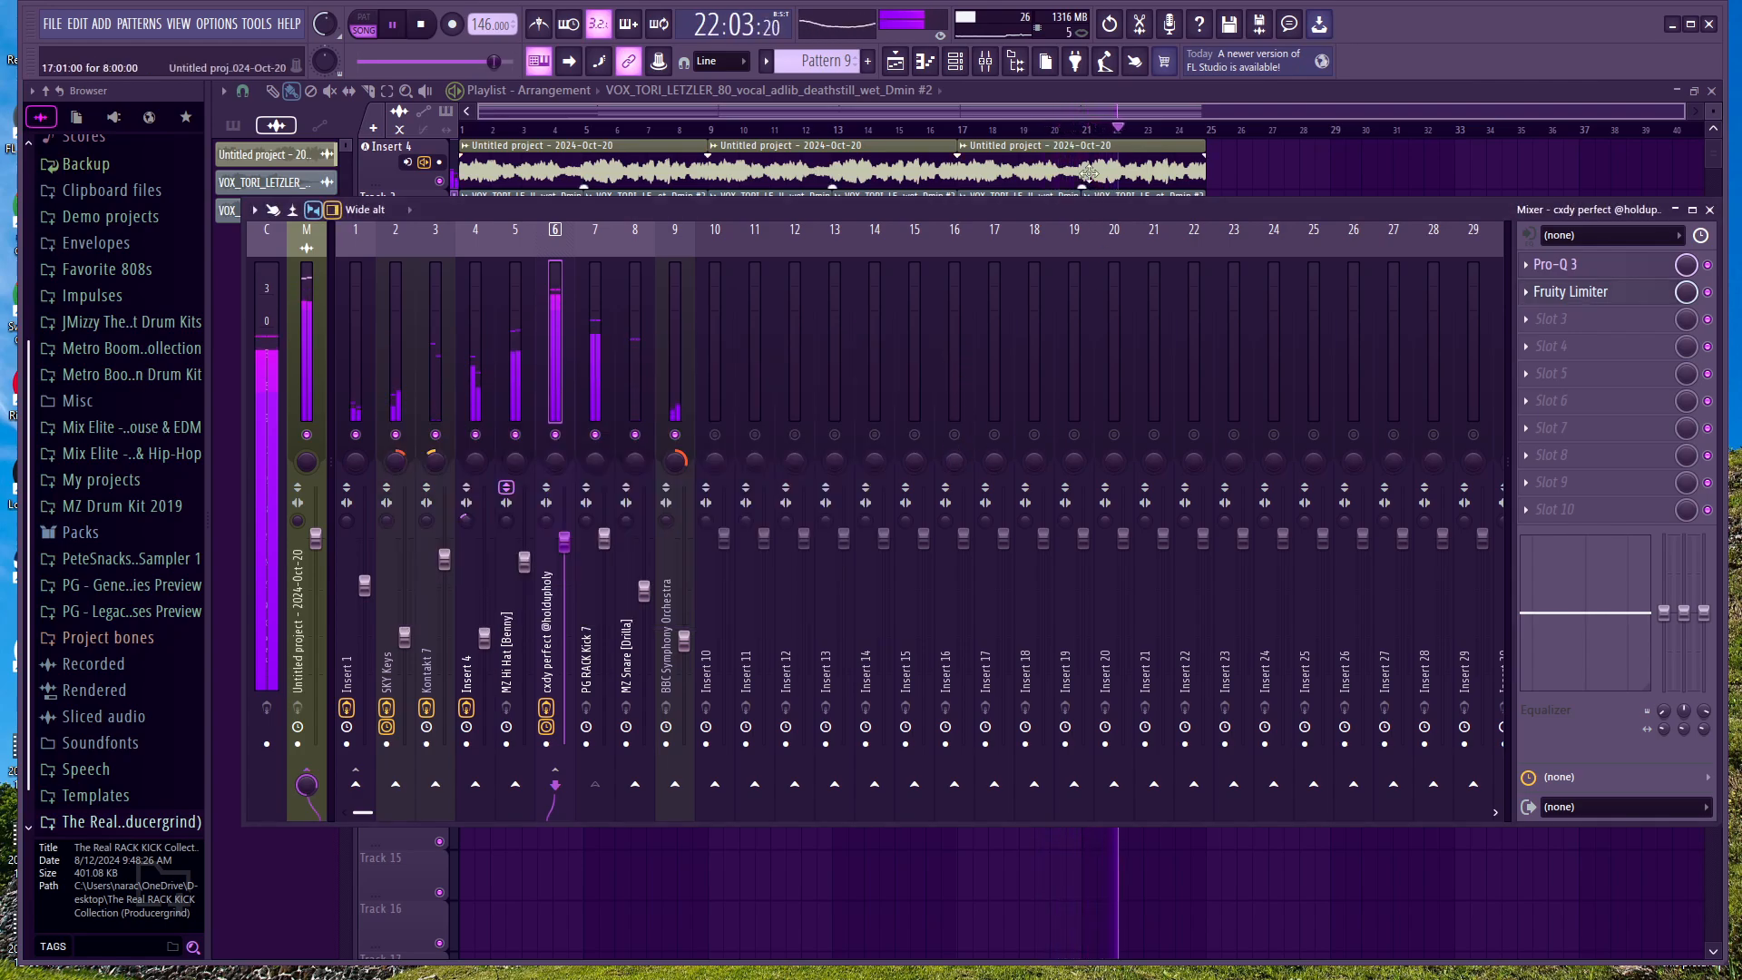
pyautogui.press('F9')
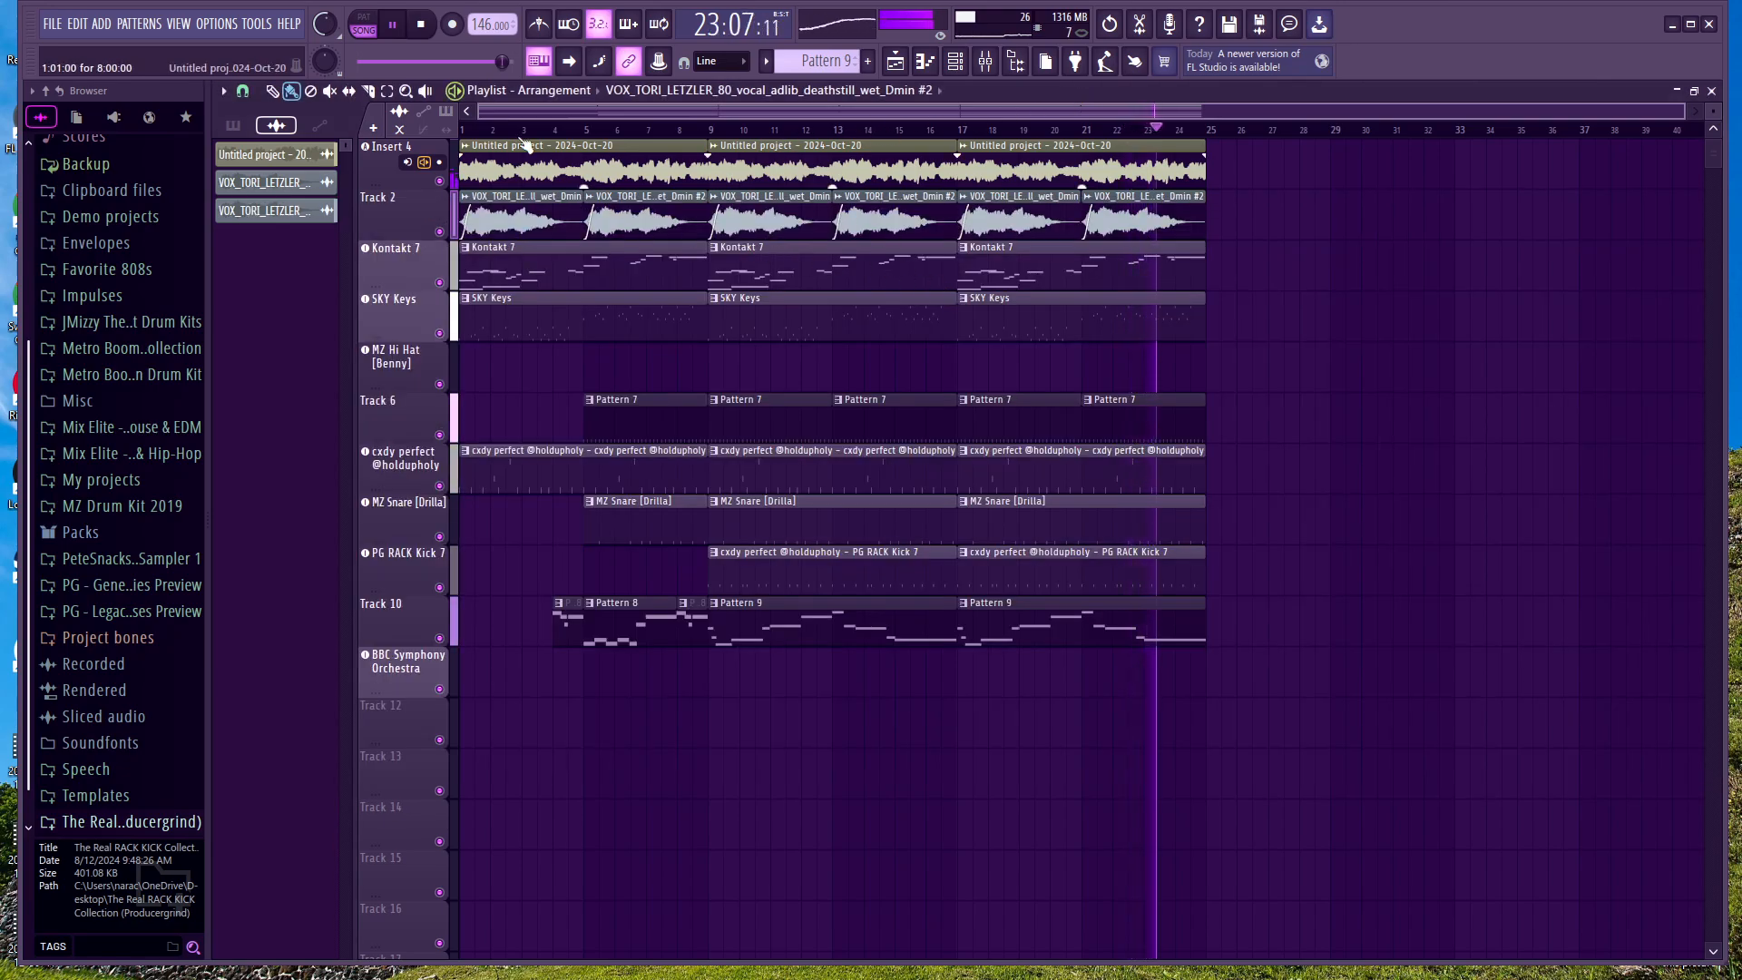
pyautogui.click(394, 33)
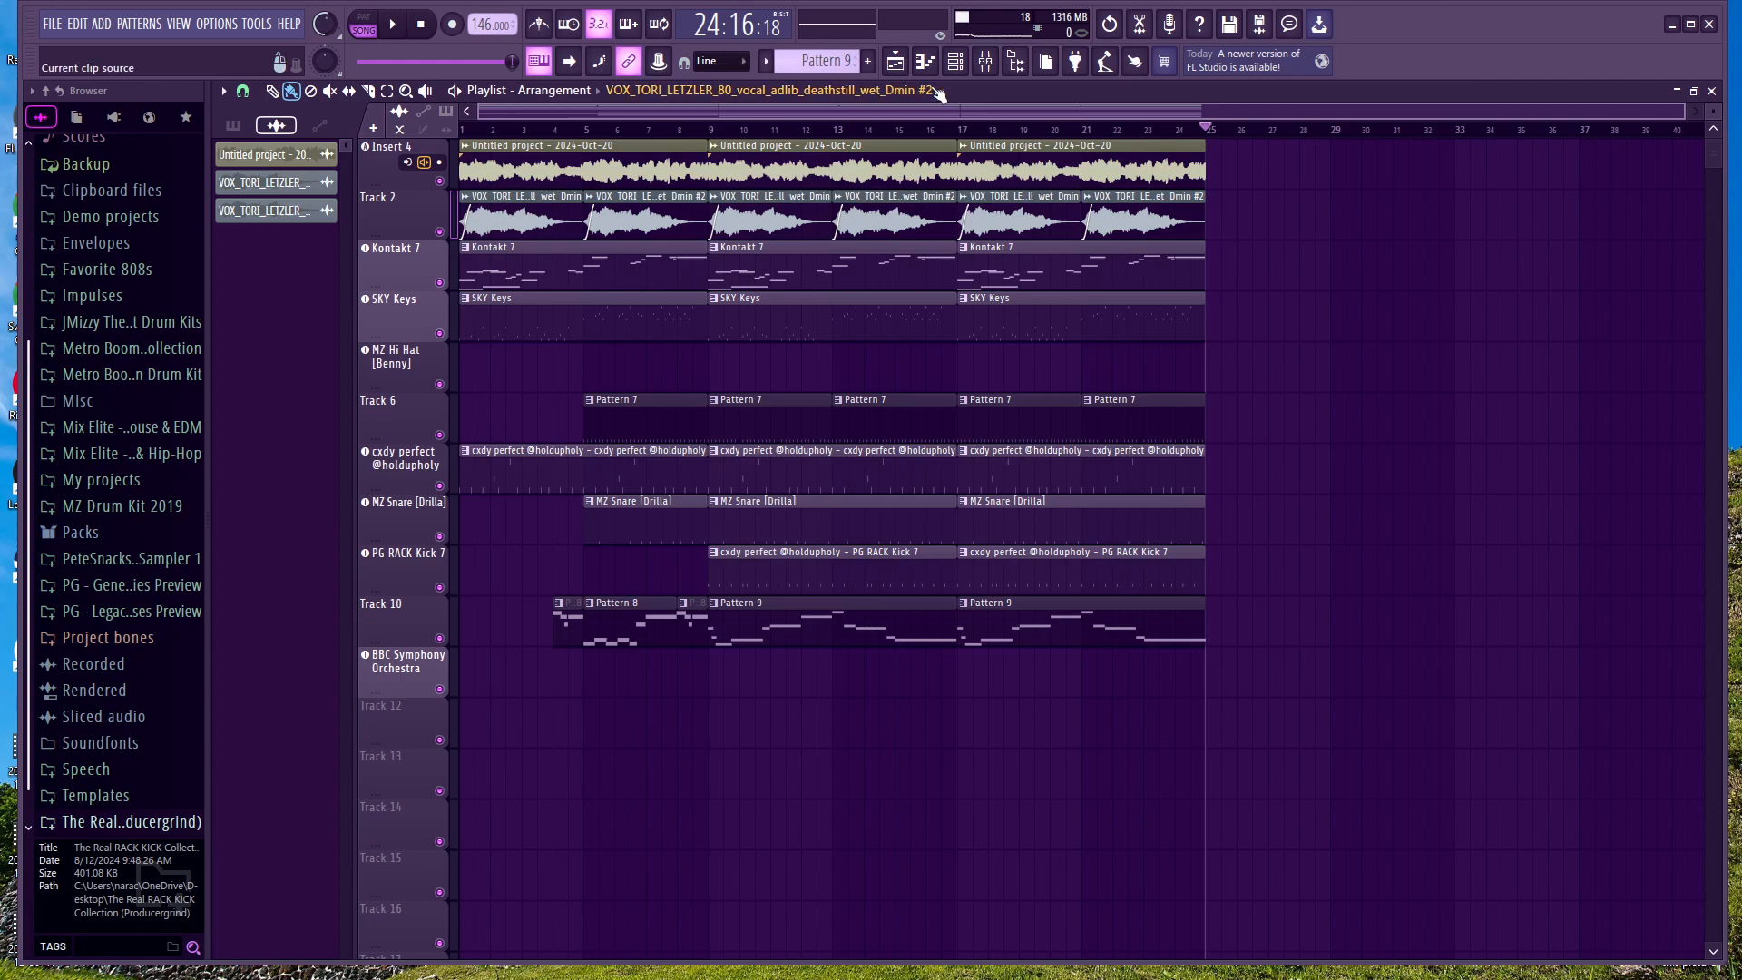
pyautogui.click(955, 61)
pyautogui.click(599, 731)
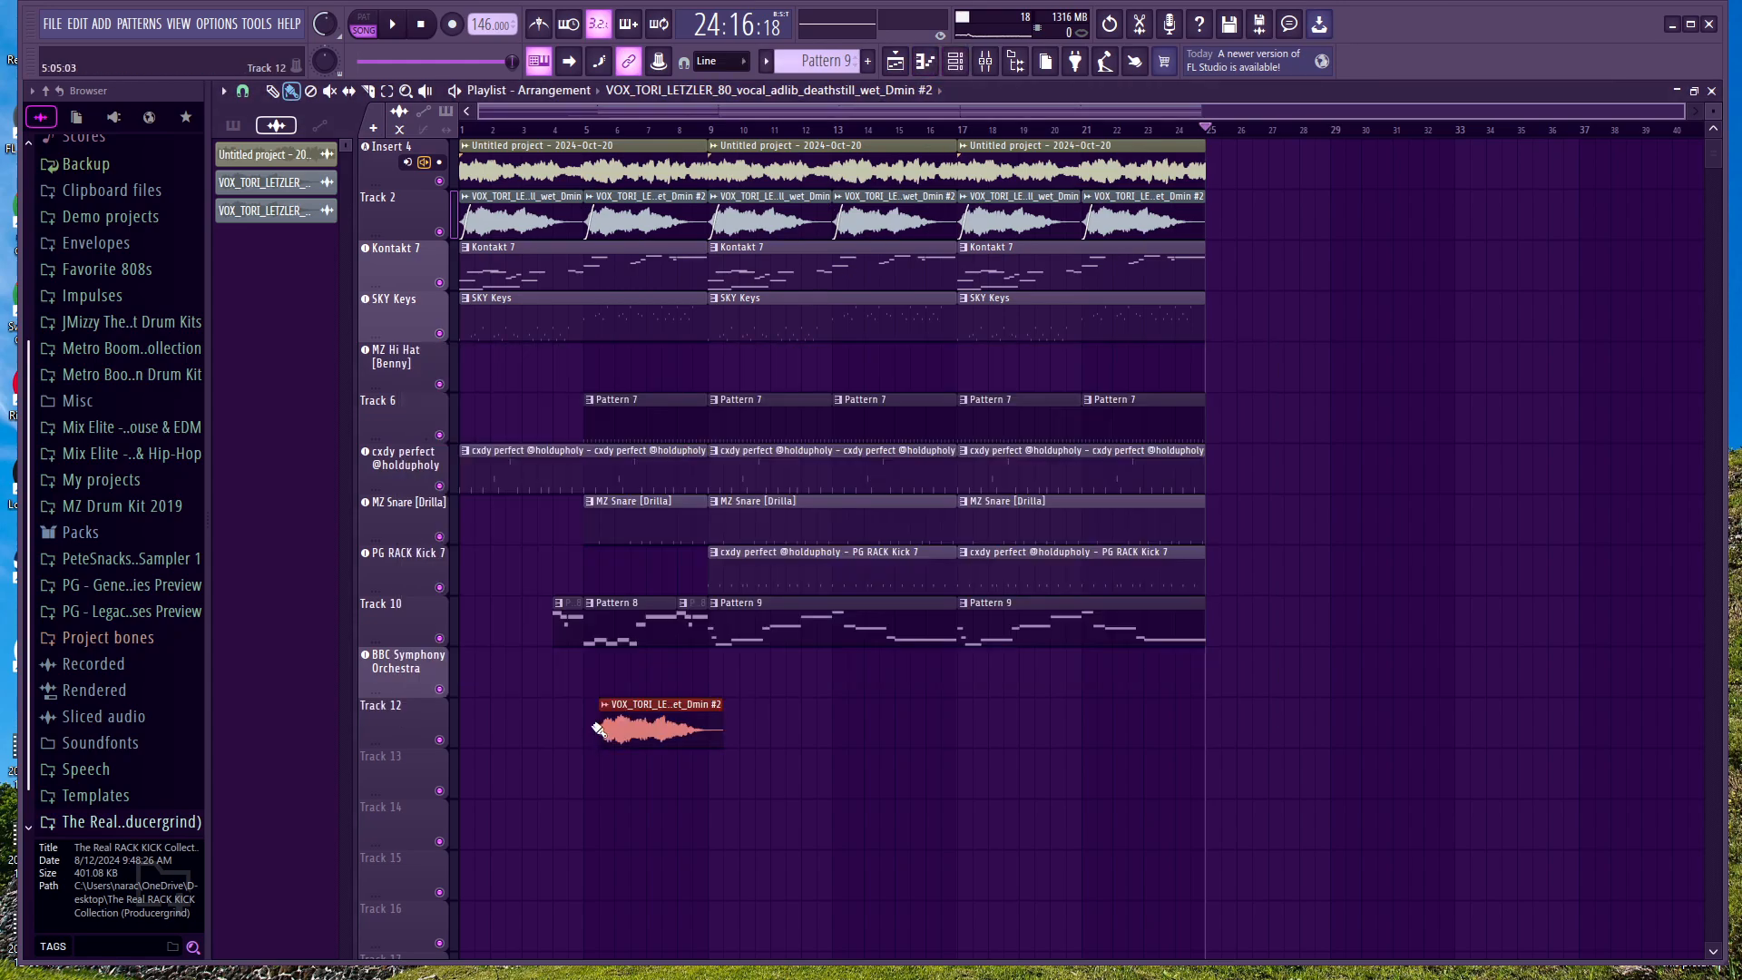
pyautogui.rightClick(648, 733)
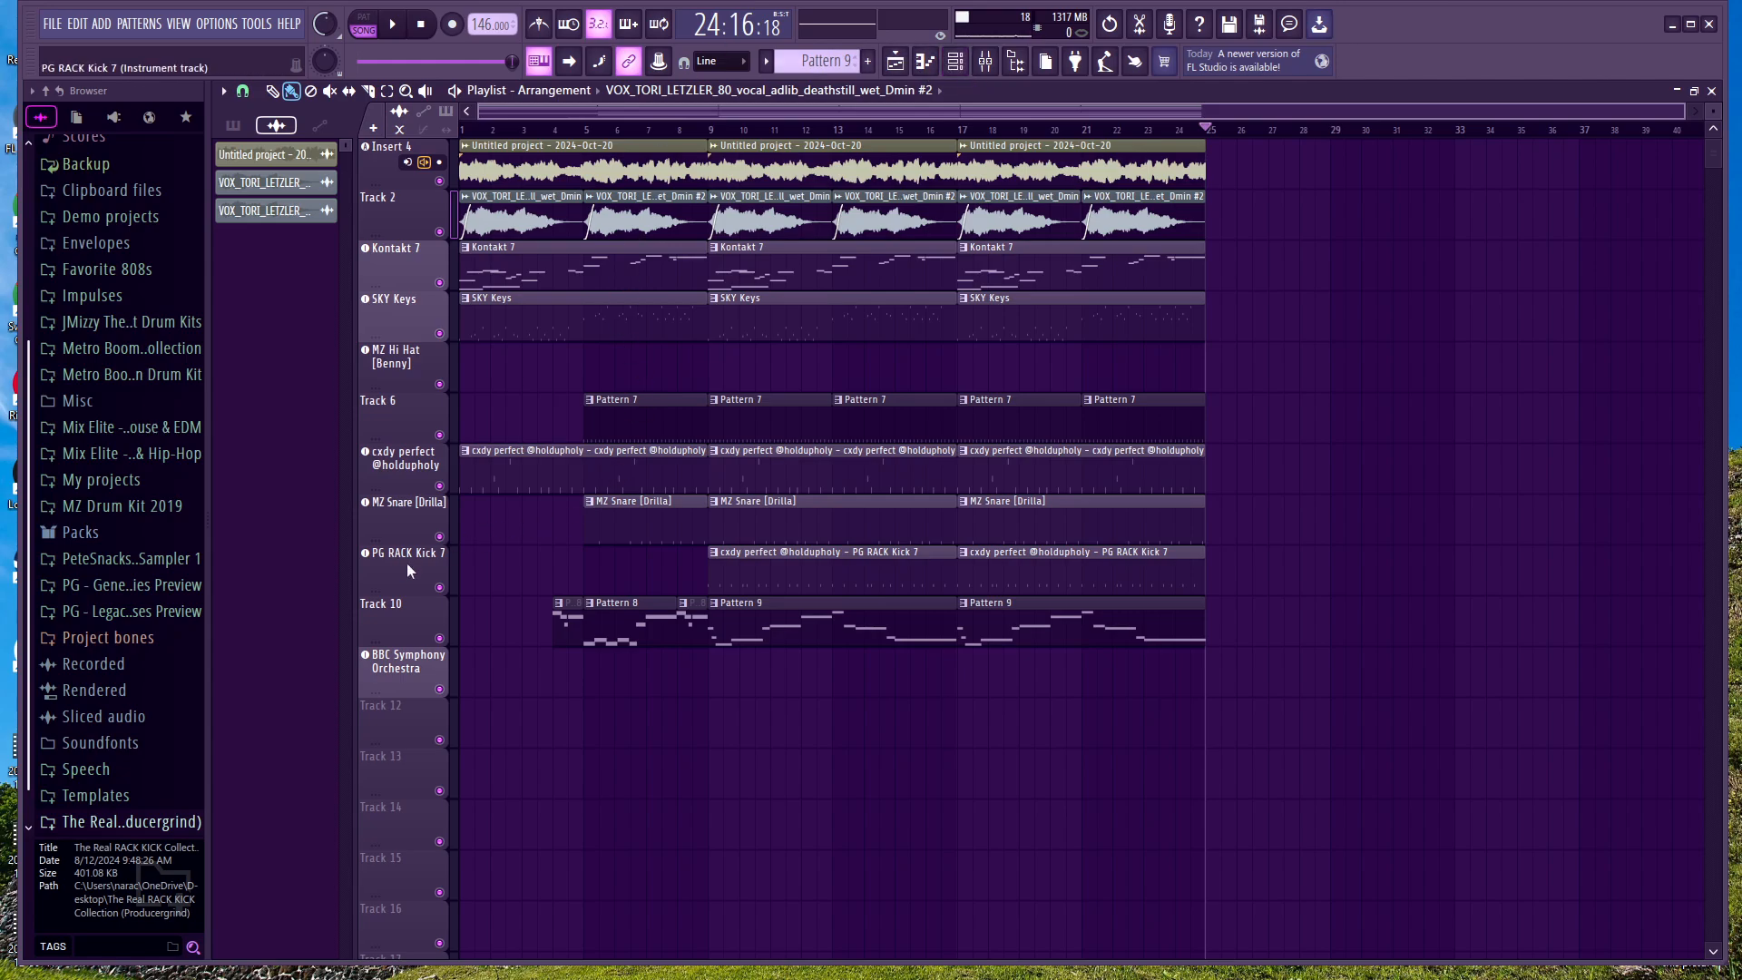
# Step: Solo the MZ Snare [Drilla] track and listen to it from bar 5
pyautogui.rightClick(441, 537)
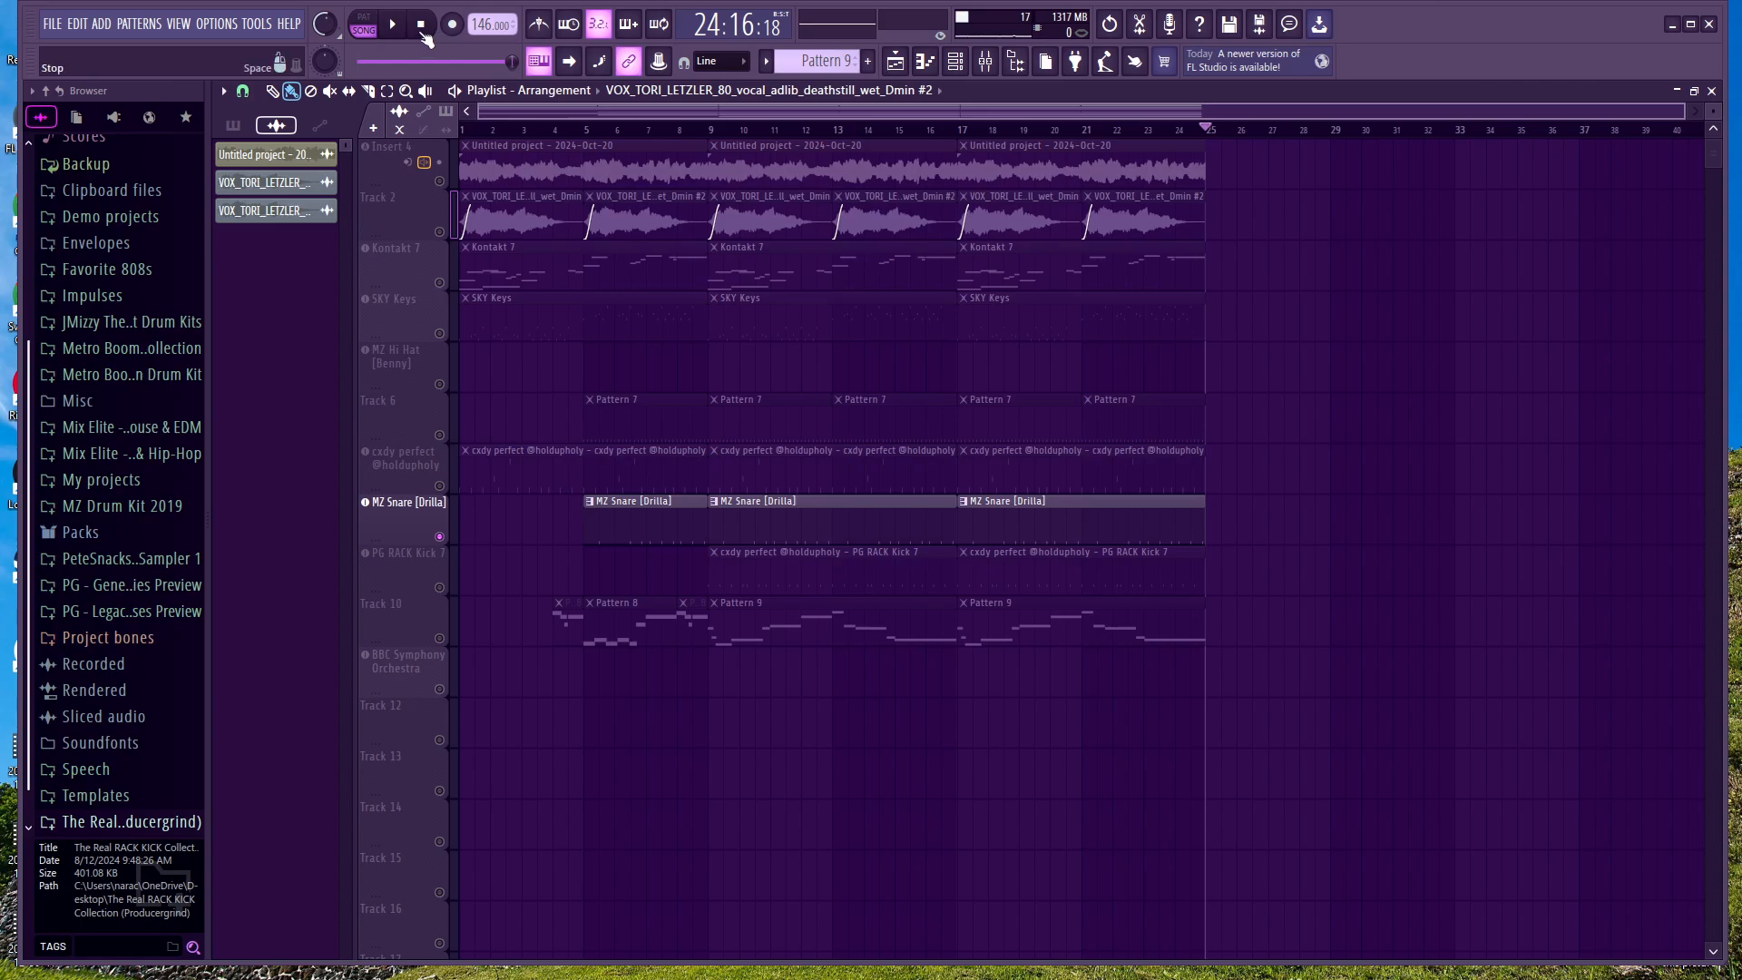
pyautogui.click(586, 134)
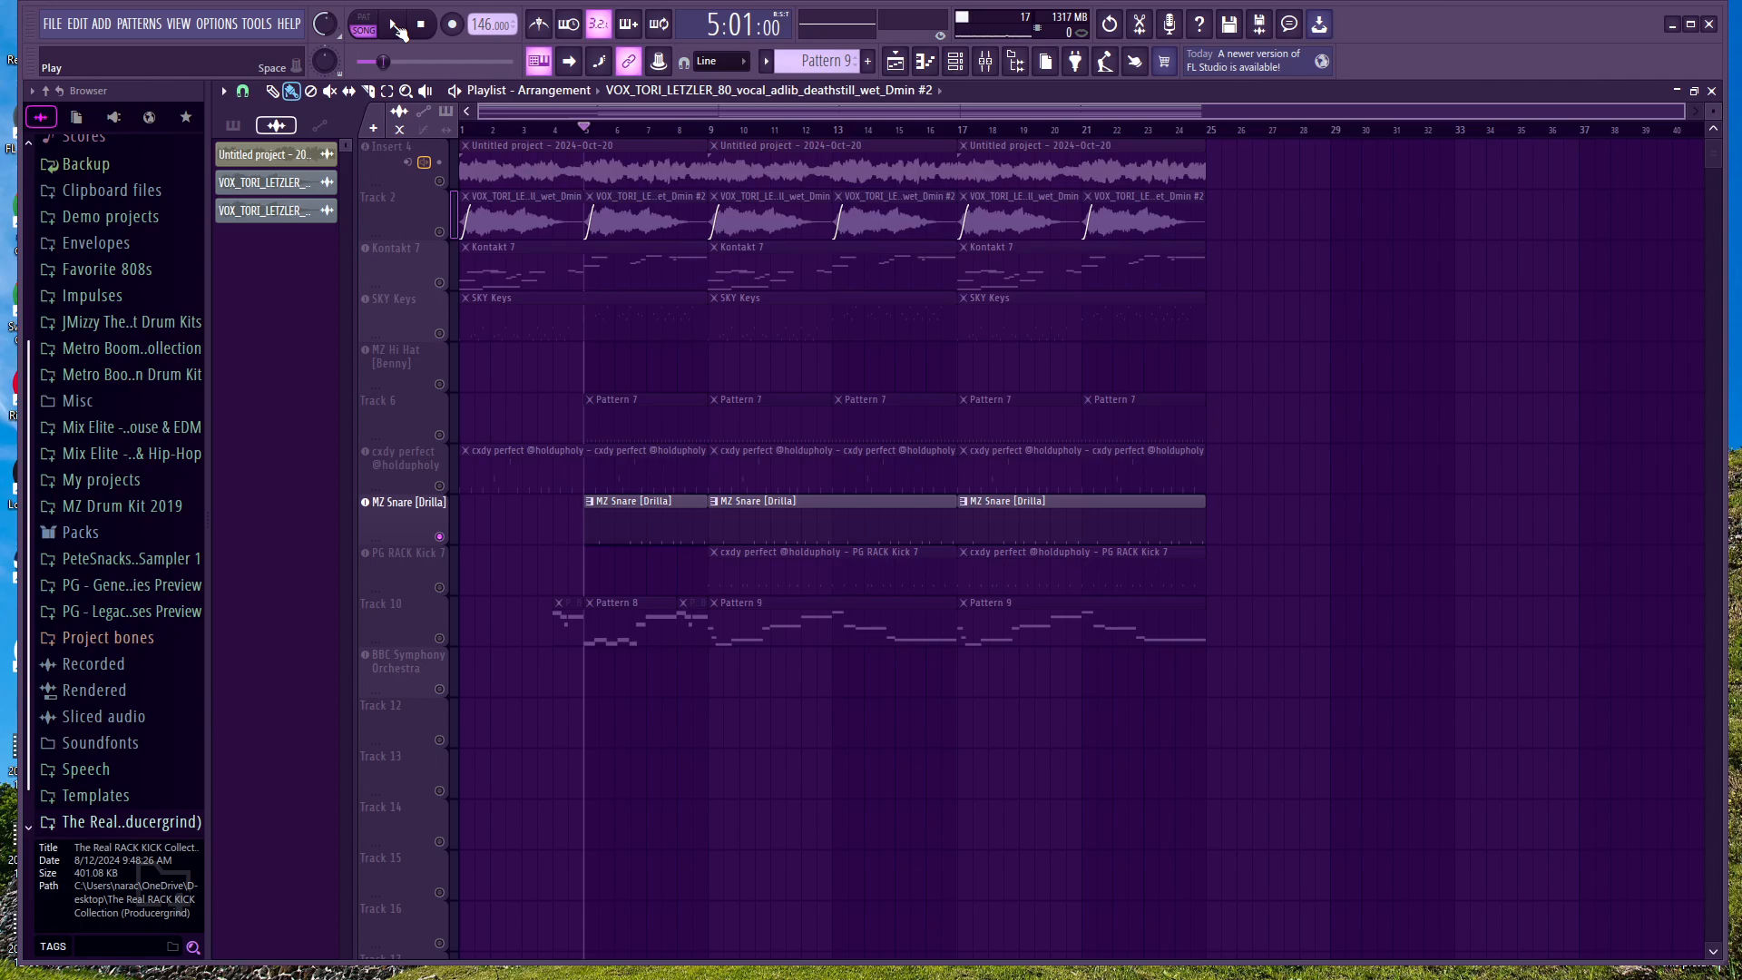
pyautogui.click(396, 26)
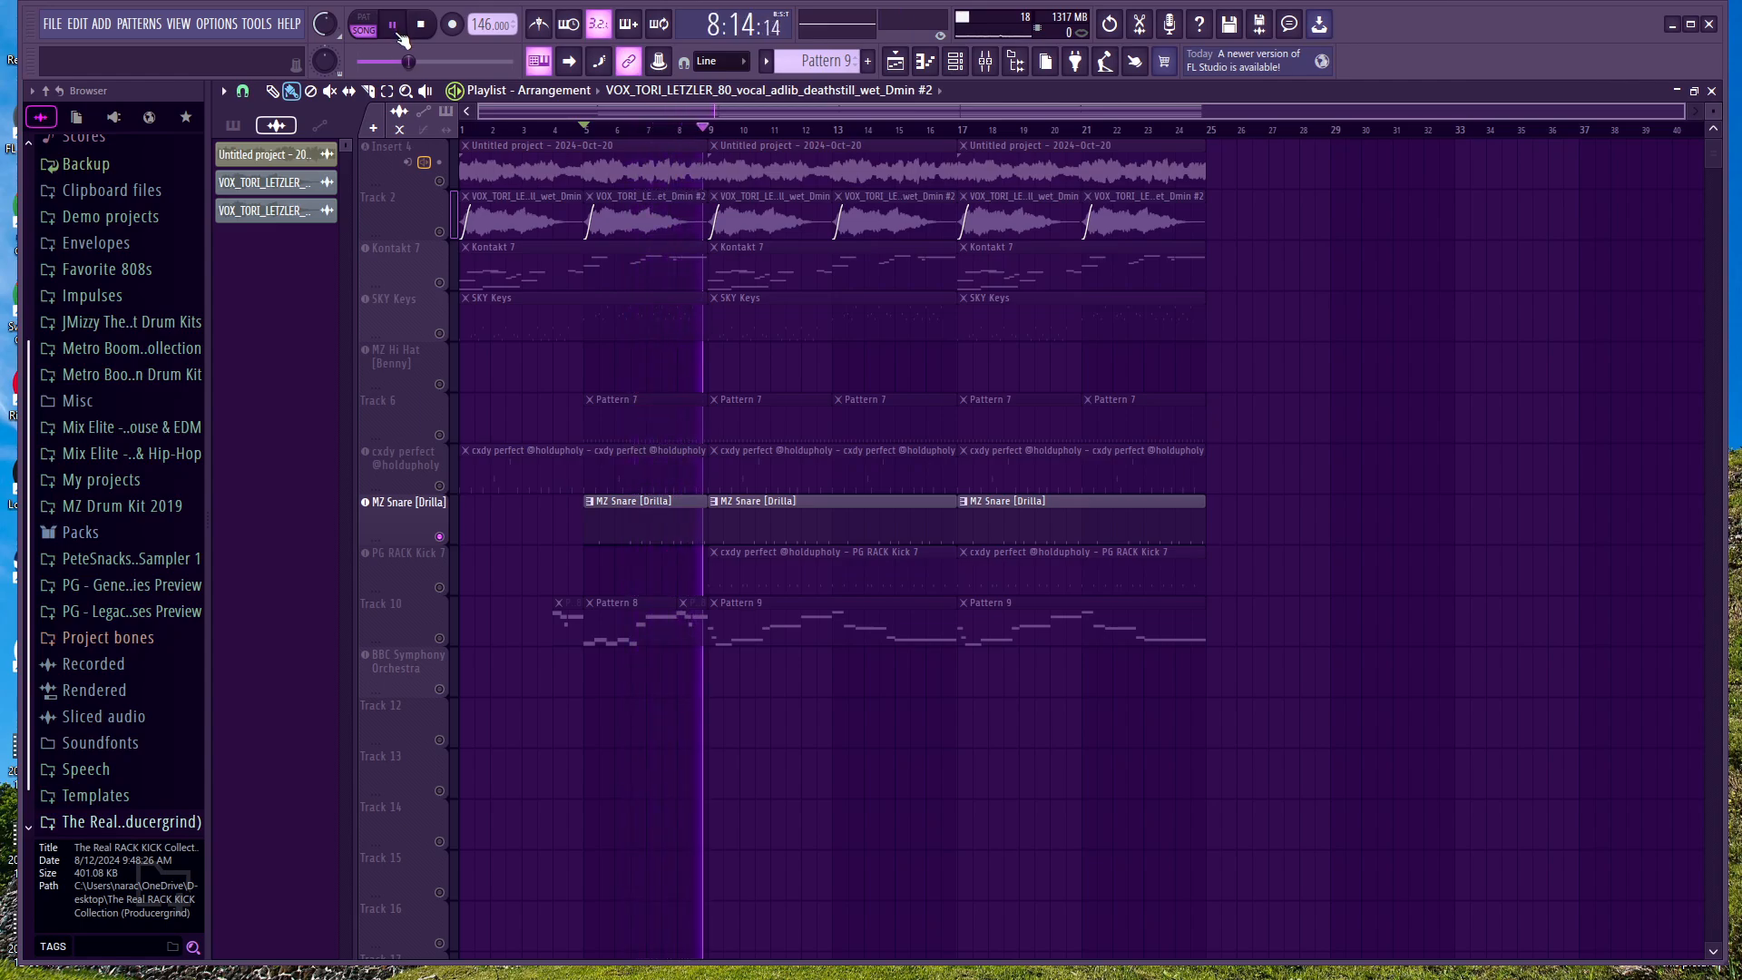
pyautogui.click(394, 26)
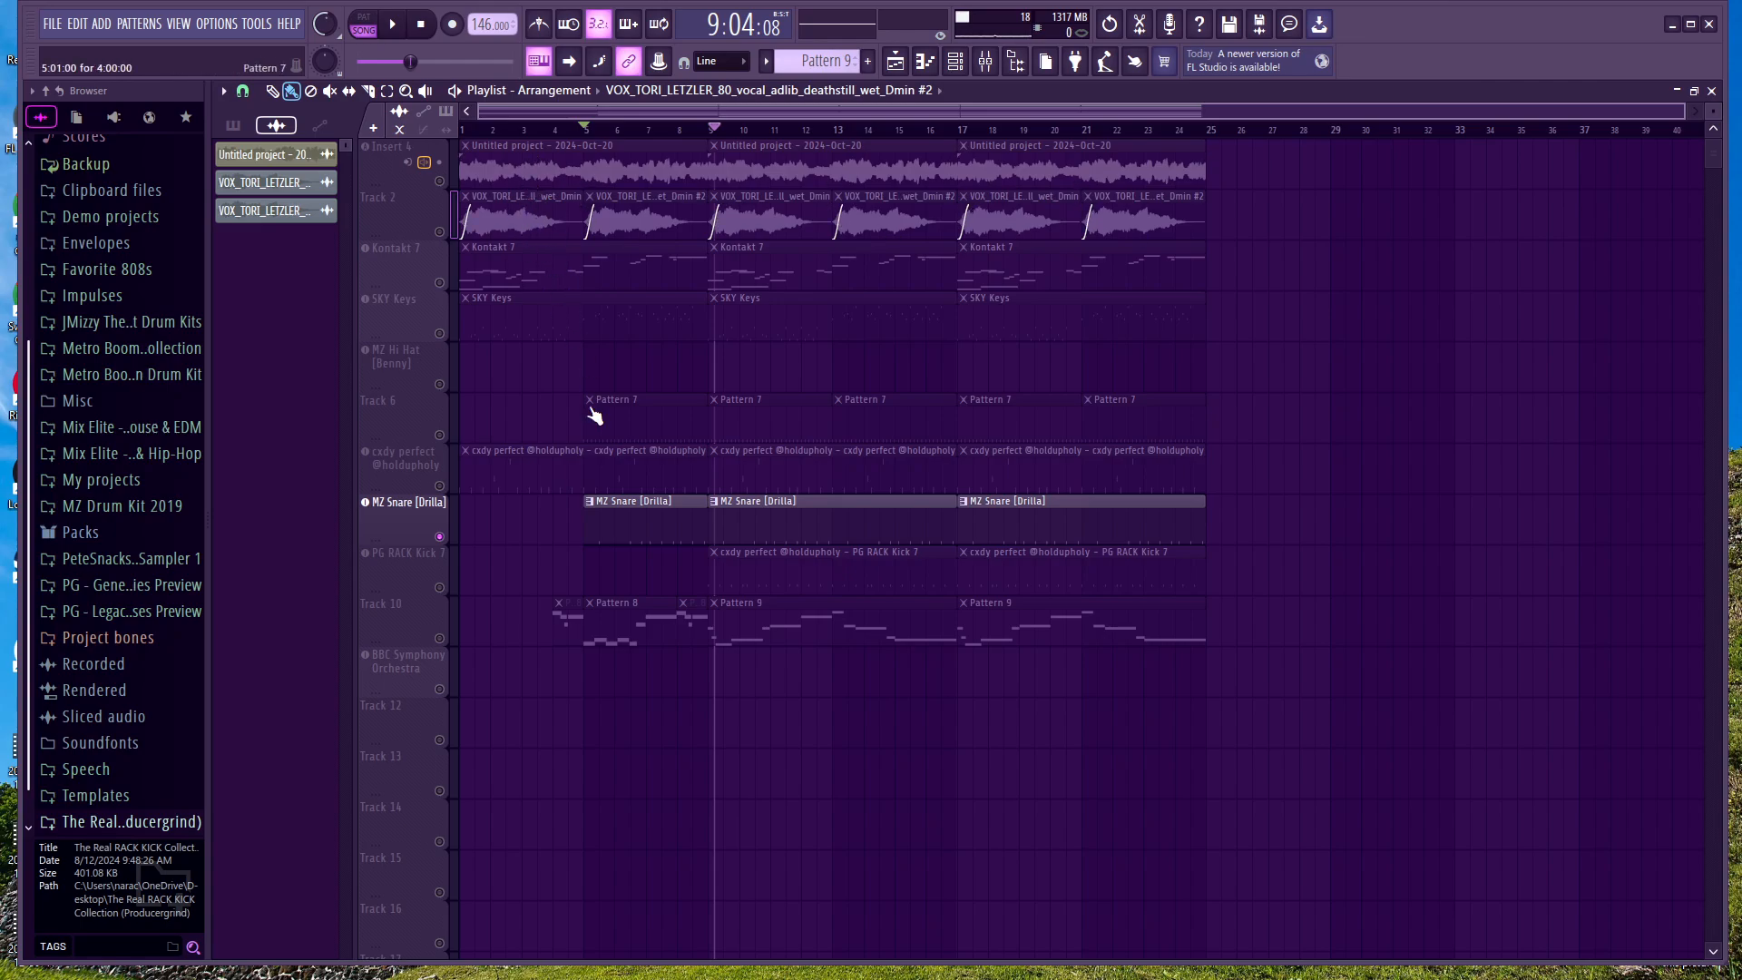
# Step: Unmute Track 6 alongside the soloed snare and listen to both from bar 5
pyautogui.click(434, 433)
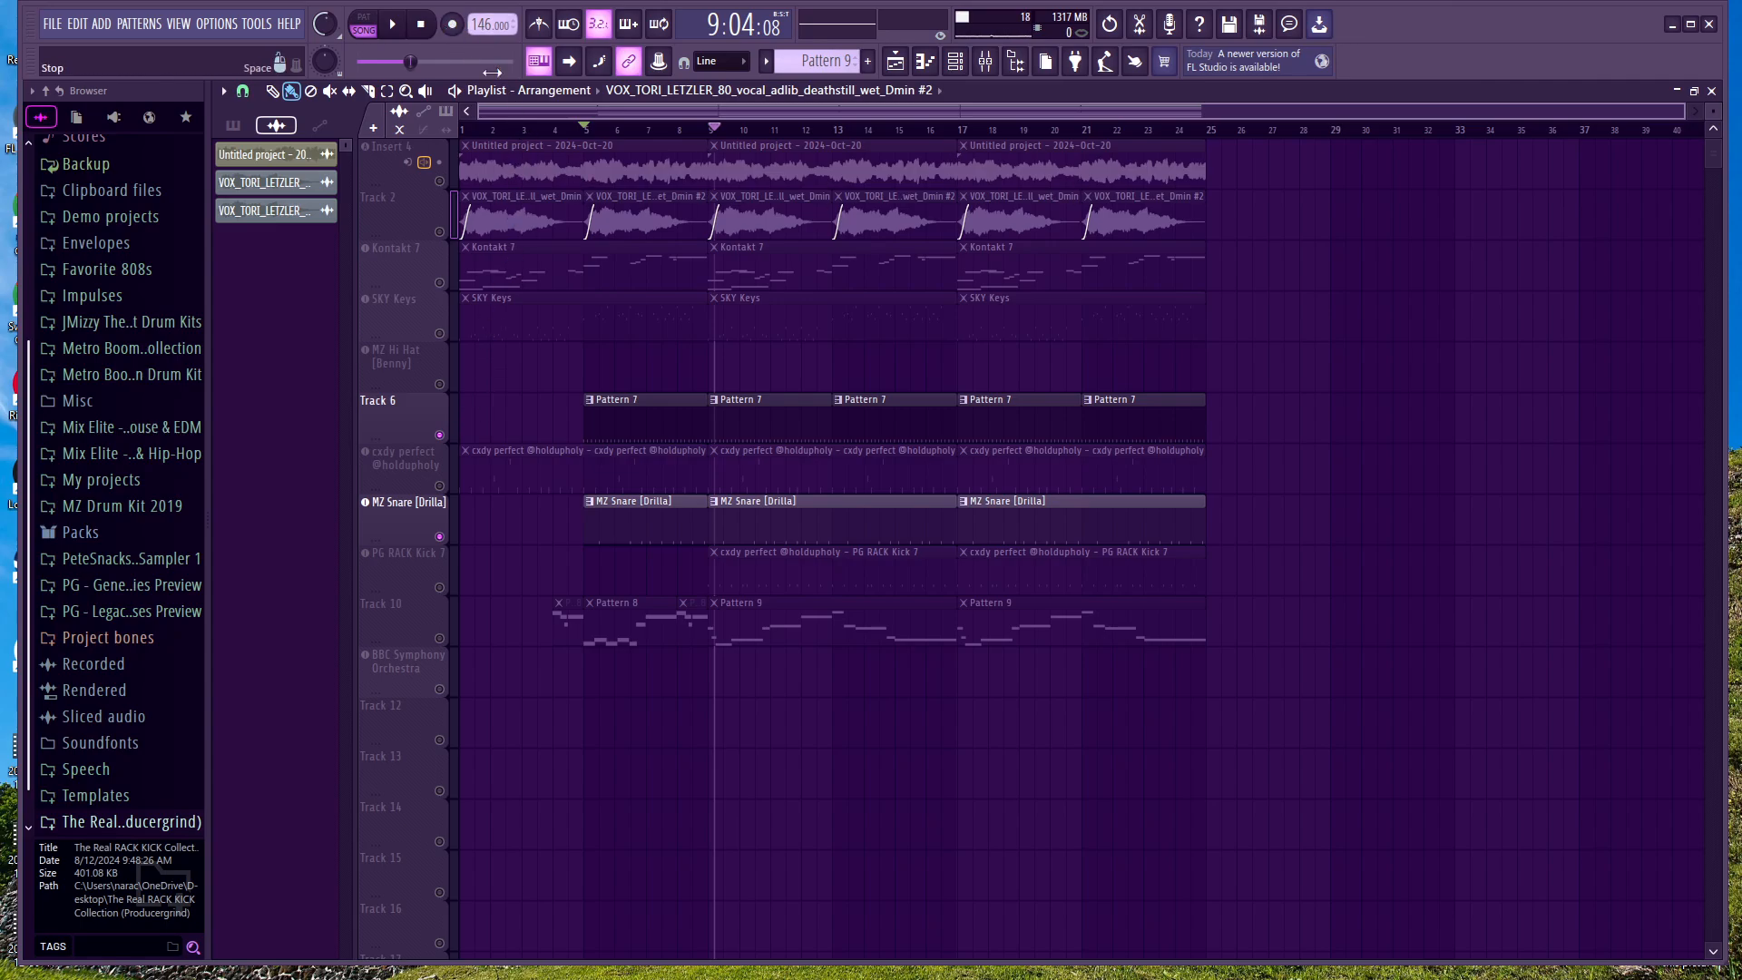
pyautogui.click(585, 129)
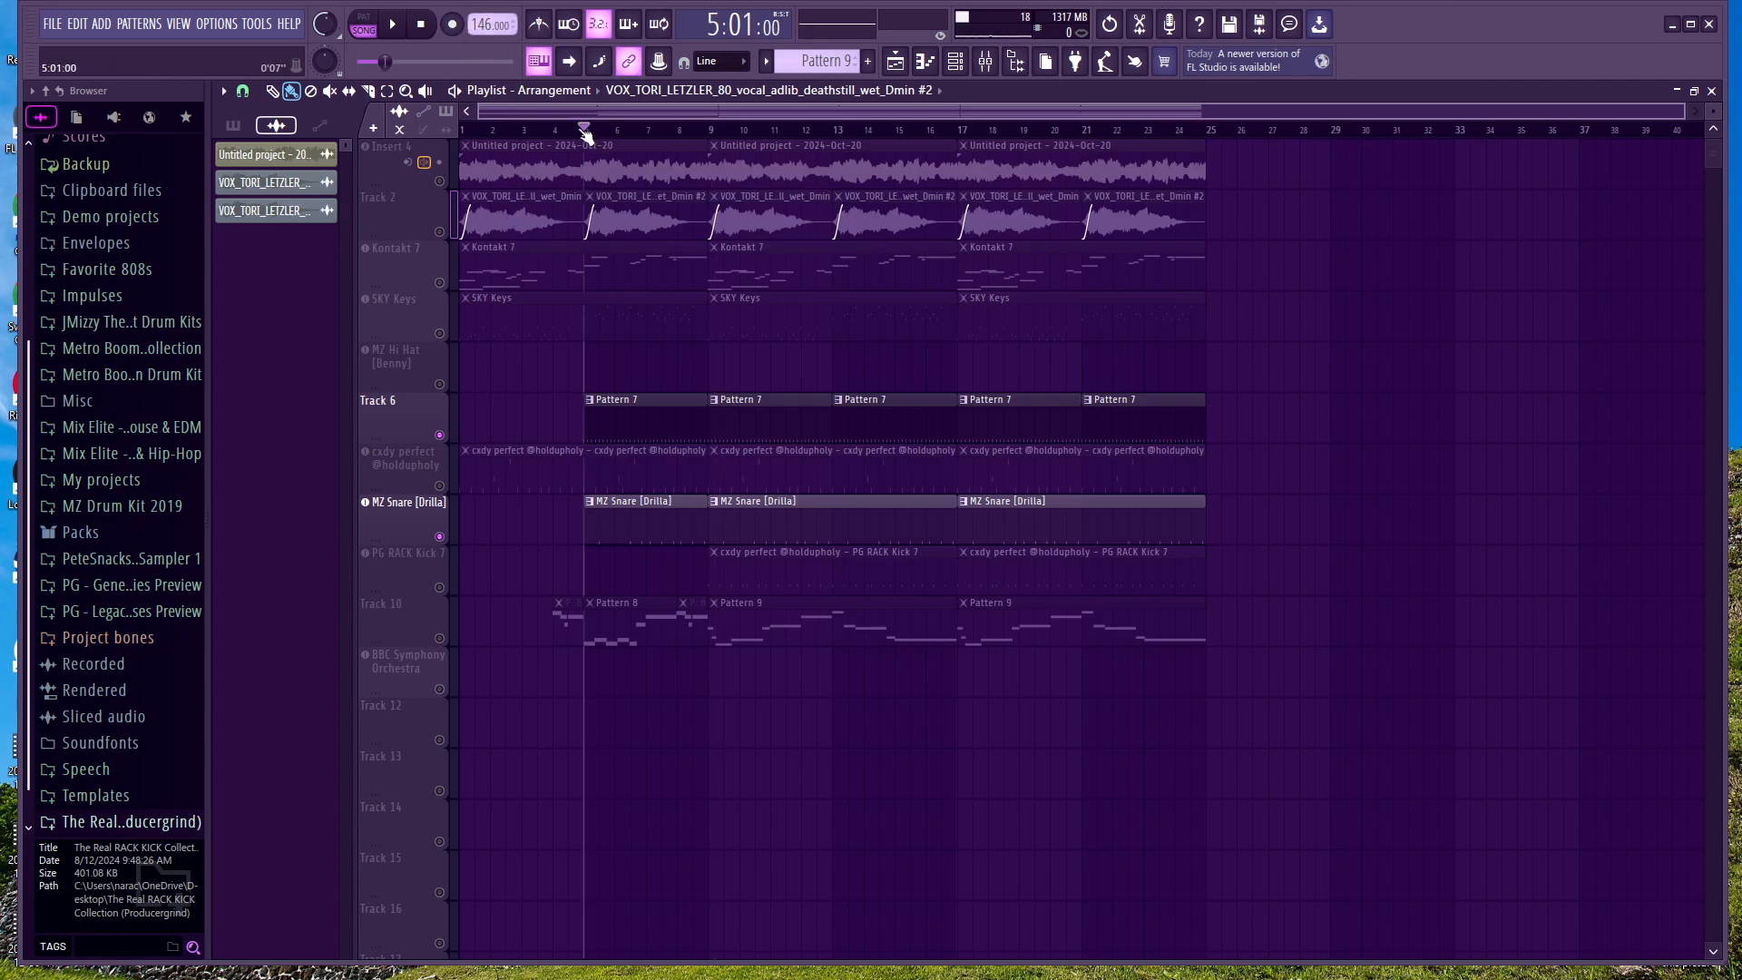
pyautogui.click(395, 26)
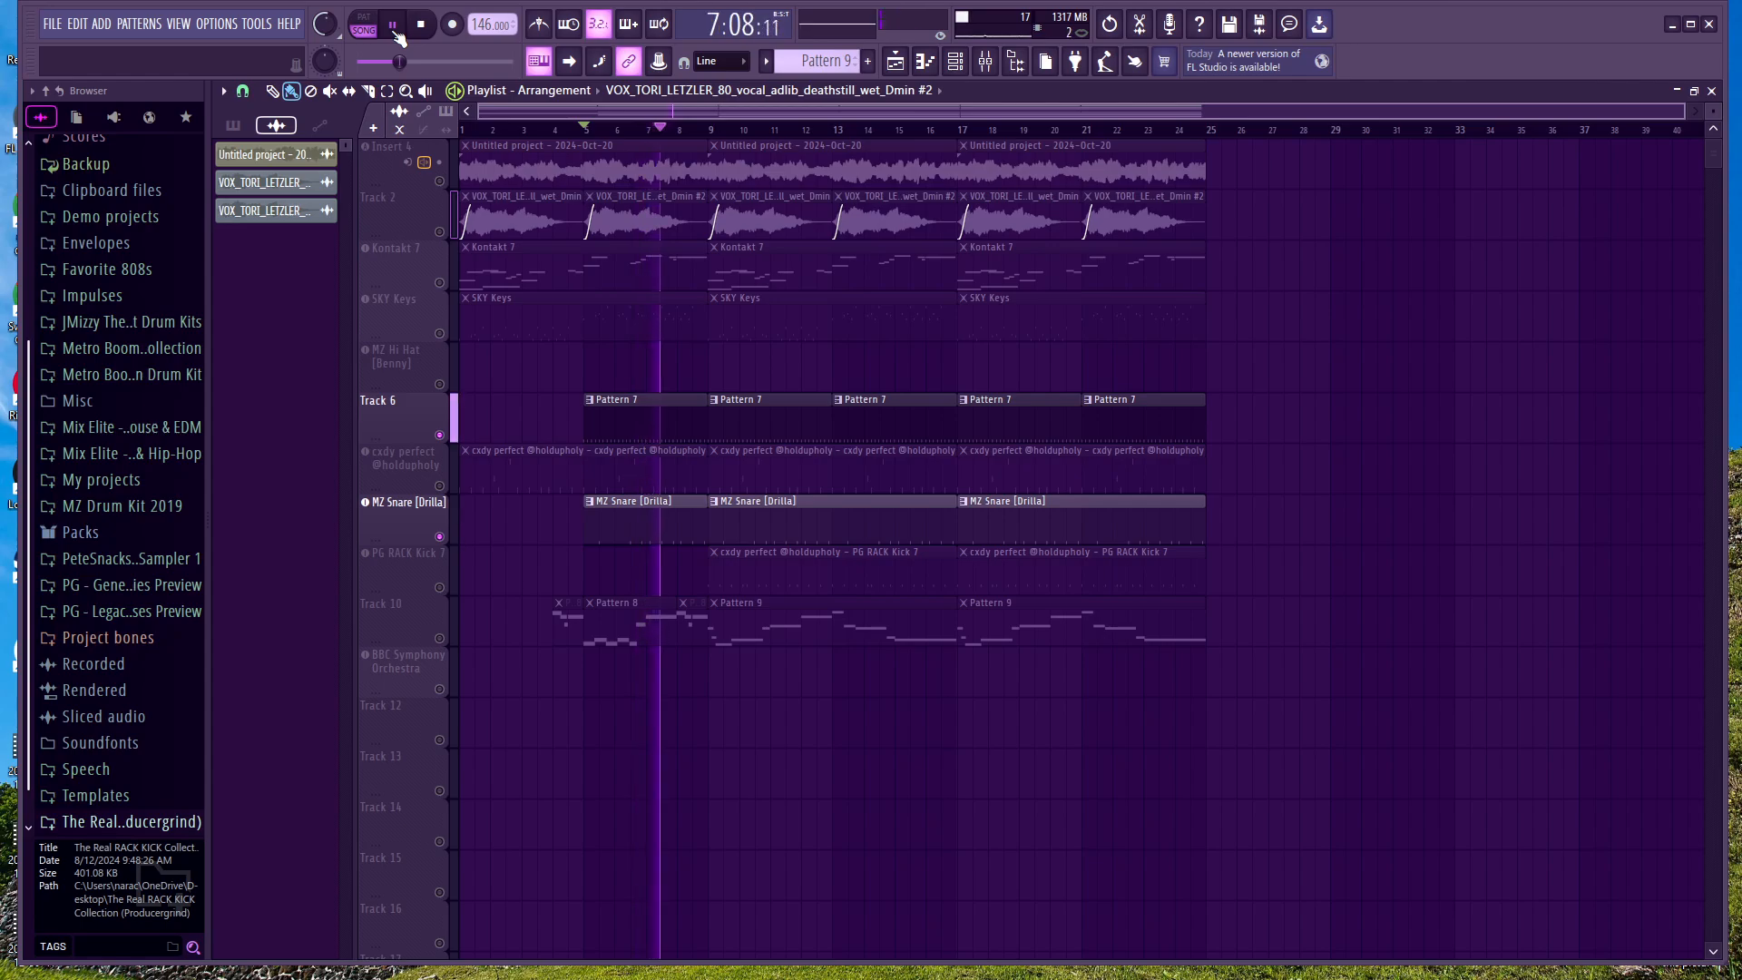
pyautogui.click(393, 26)
# Step: Unmute the cxdy perfect track and listen to it with Track 6 and the snare from bar 5
pyautogui.click(441, 487)
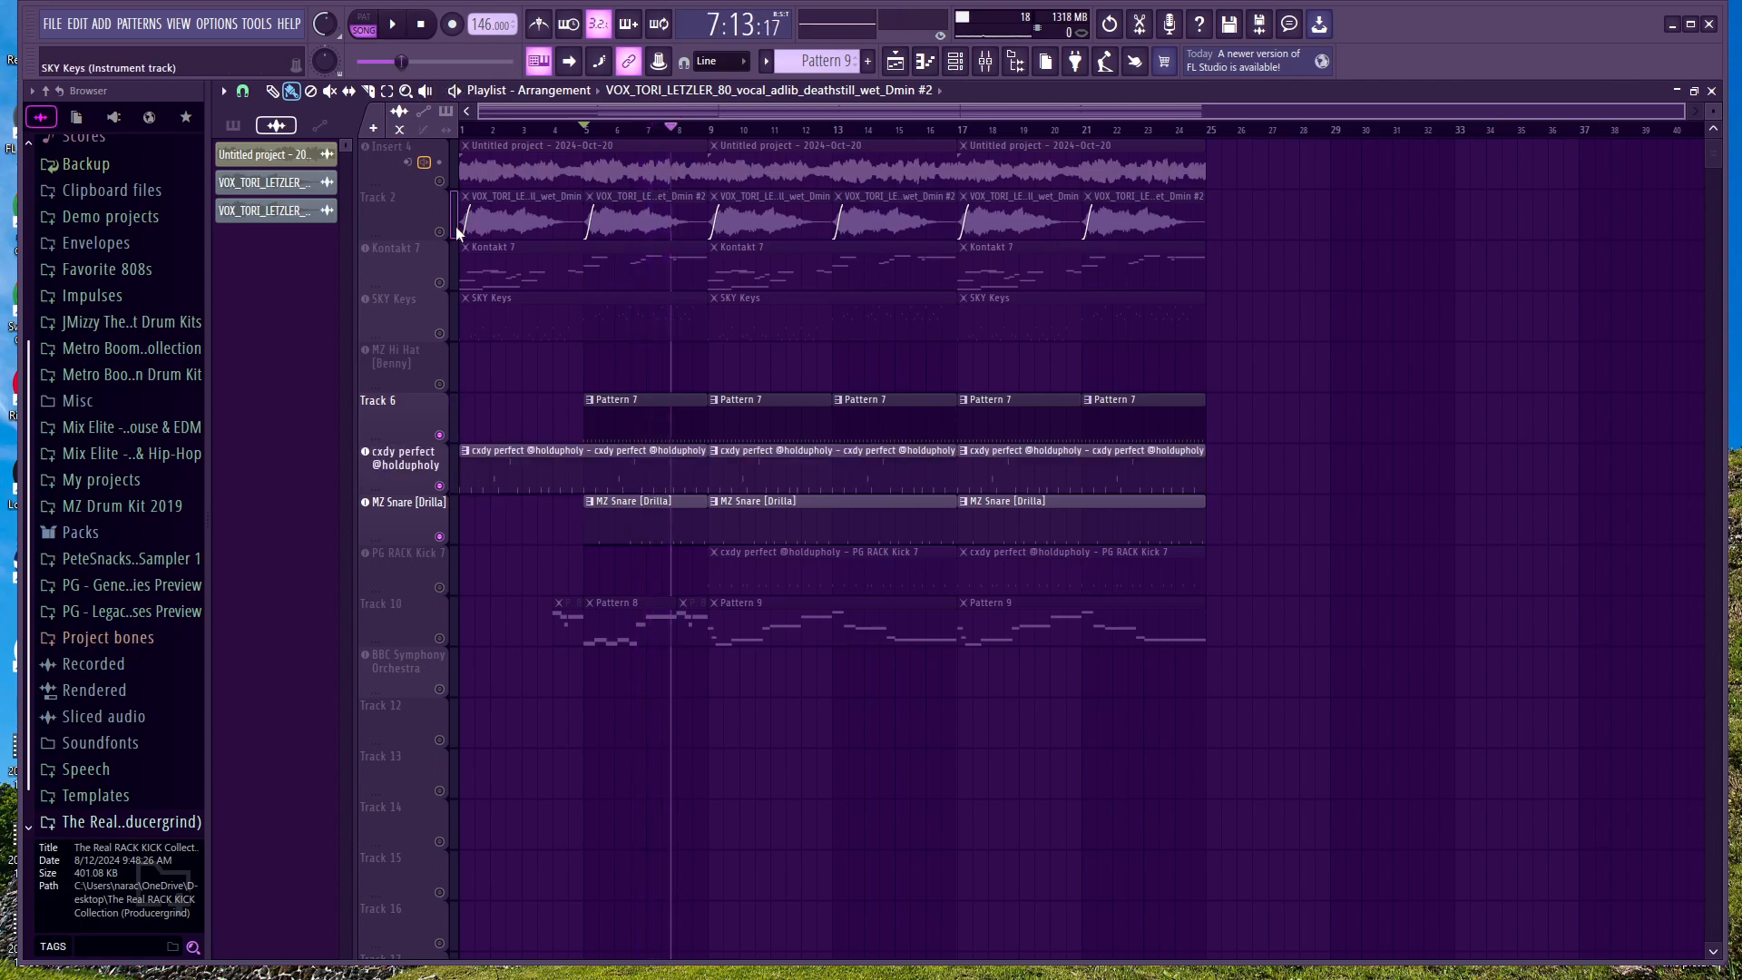
pyautogui.click(585, 130)
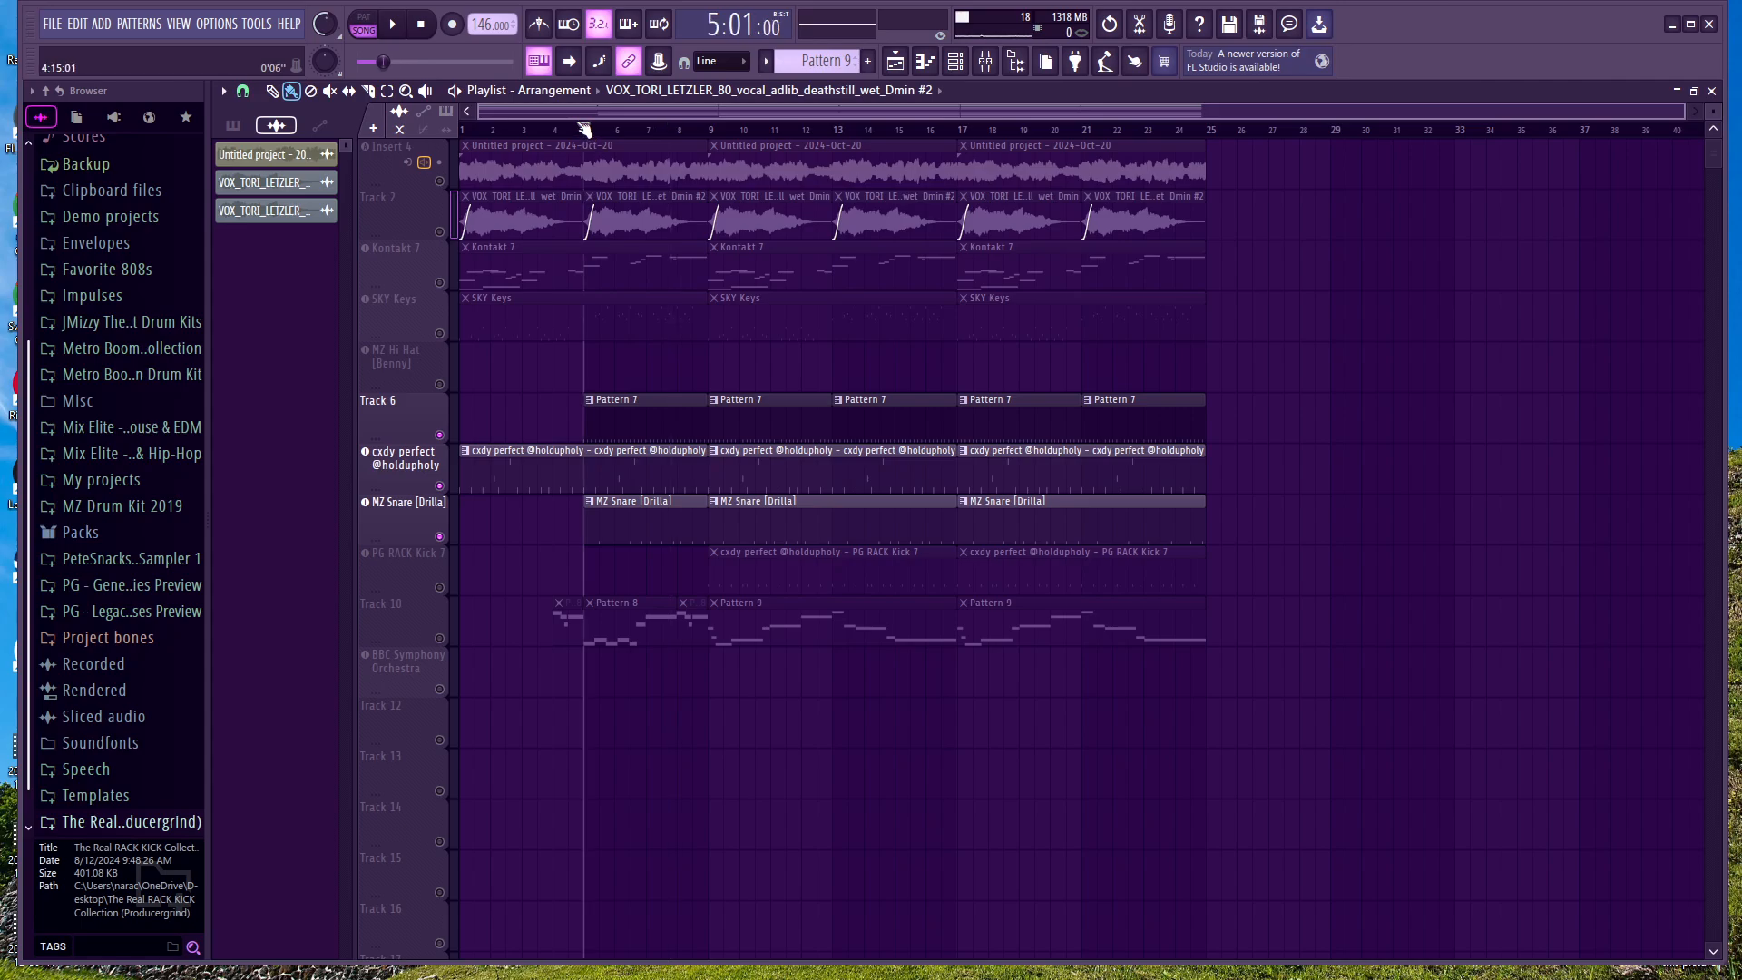
pyautogui.click(393, 25)
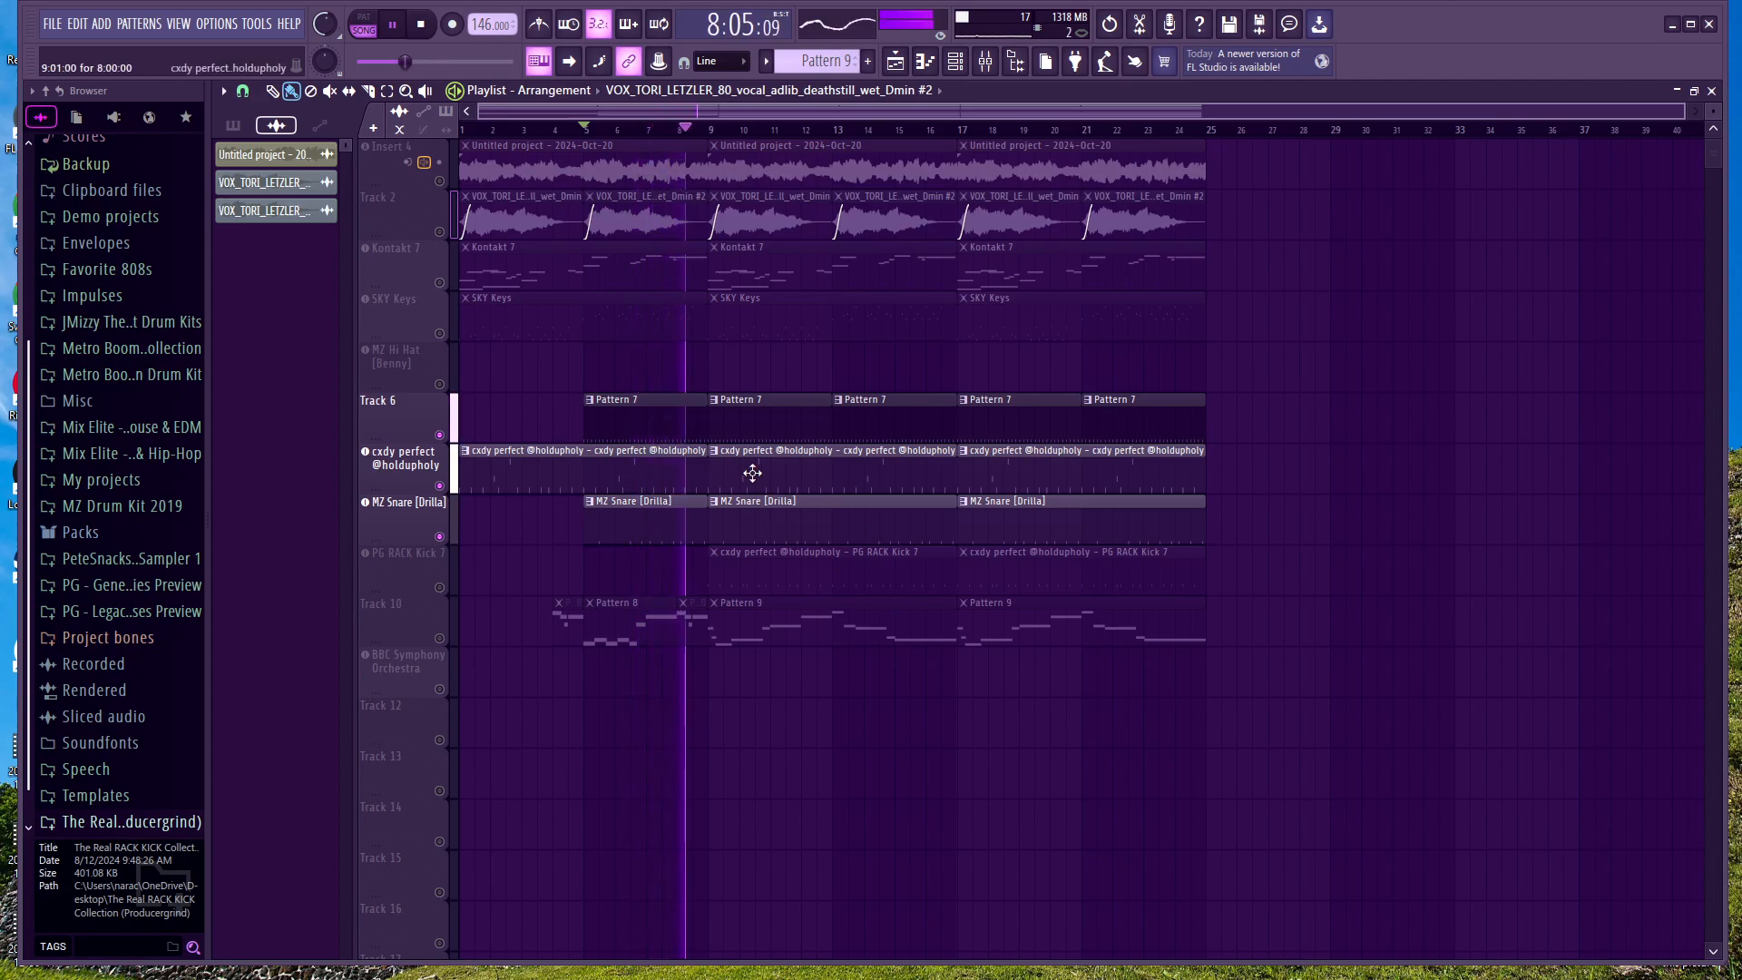
pyautogui.press('space')
# Step: Open the cxdy perfect pattern's notes in the Piano roll and play them from bar 5
pyautogui.doubleClick(695, 470)
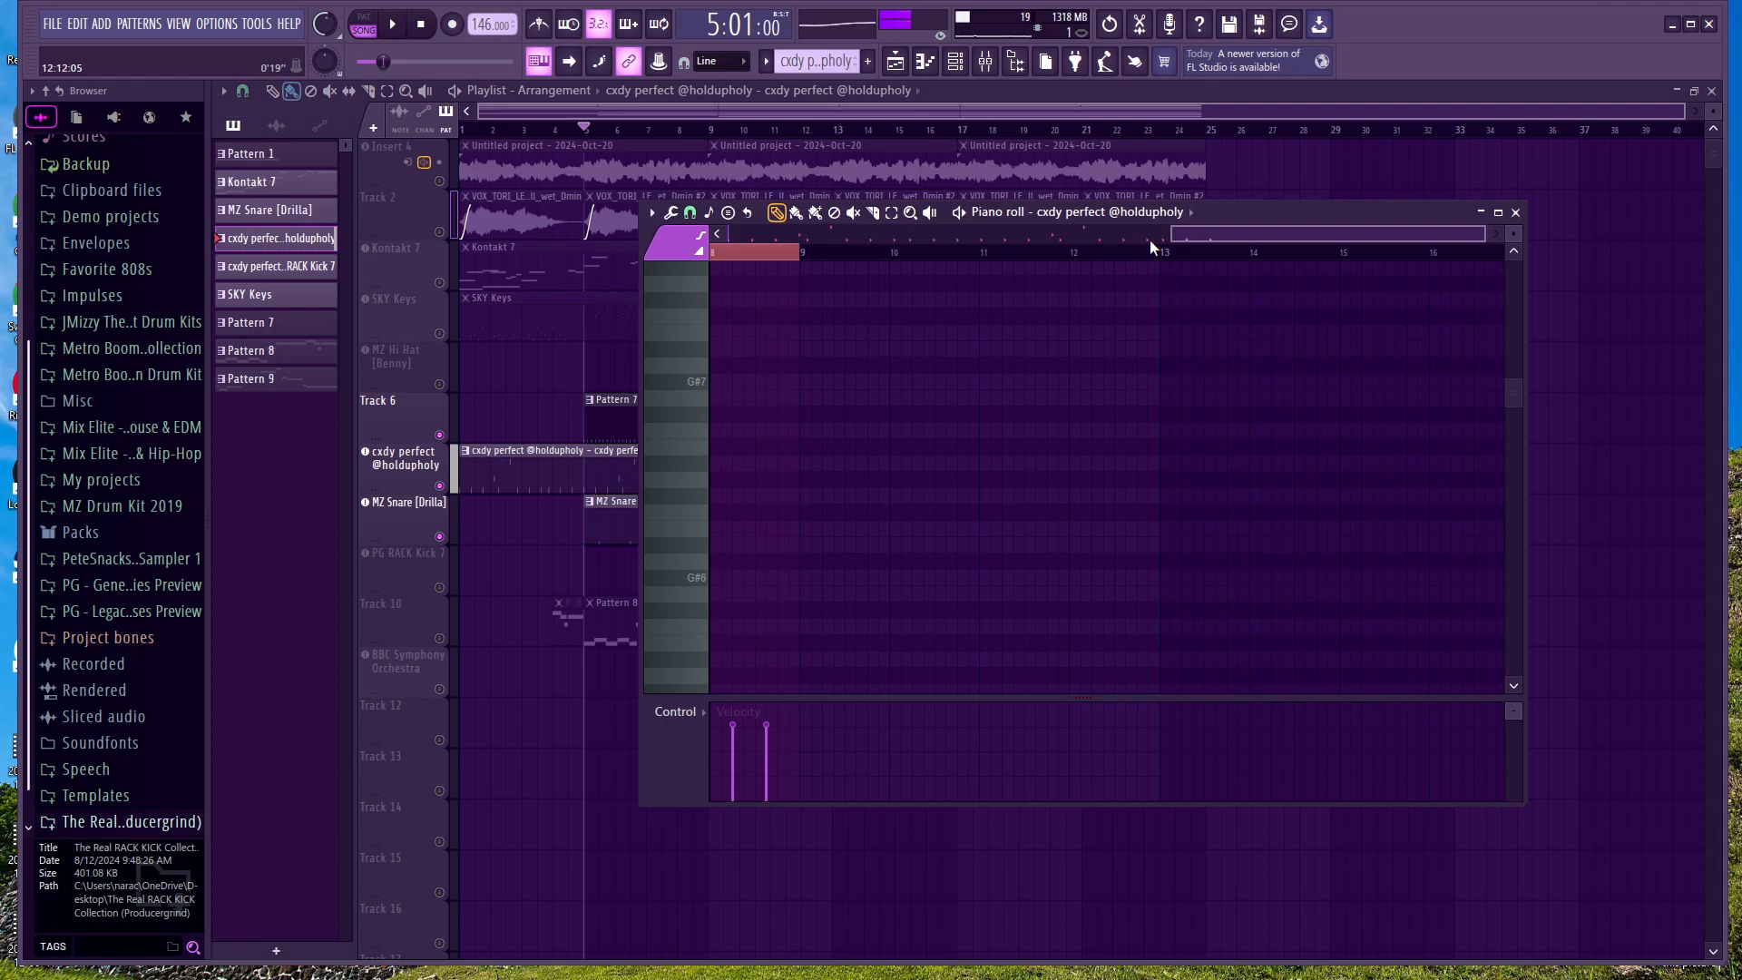
pyautogui.moveTo(1187, 236); pyautogui.dragTo(517, 295)
pyautogui.scroll(-3, 1080, 529)
pyautogui.scroll(-1, 1082, 531)
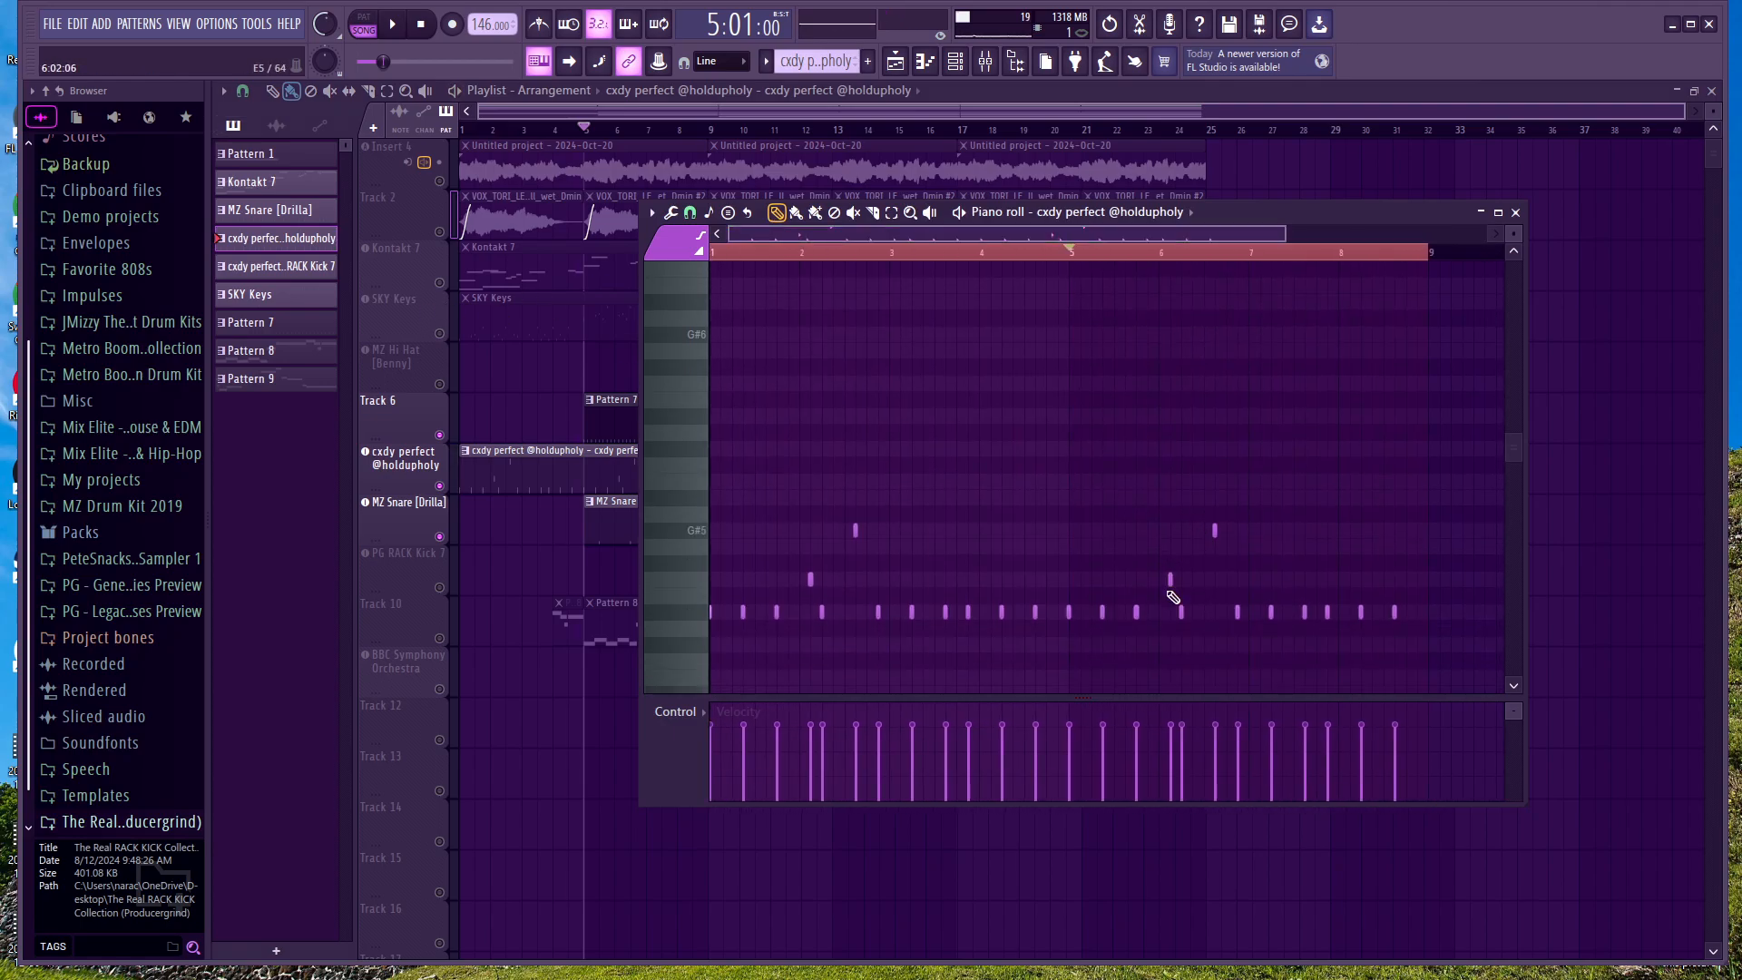
pyautogui.press('space')
pyautogui.hscroll(1, 1279, 617)
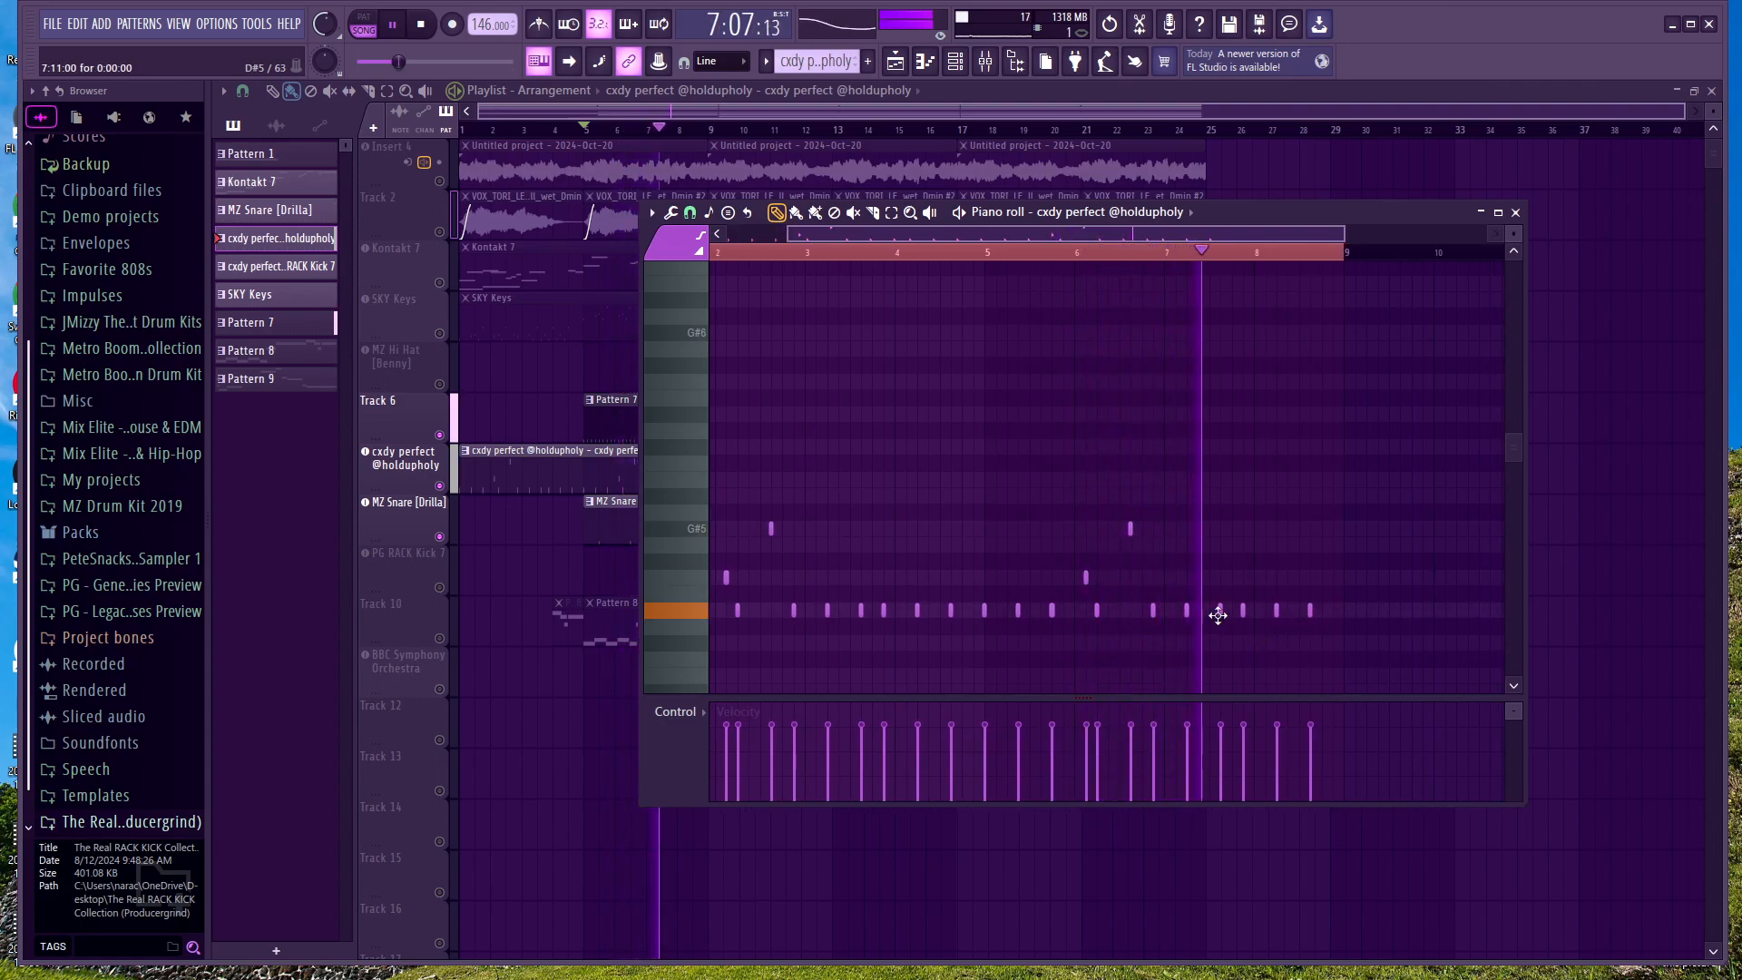
# Step: Raise the D#5 note late in bar 7 to A#5, listen to the changed pattern and close the Piano roll
pyautogui.press('space')
pyautogui.moveTo(1220, 610); pyautogui.dragTo(1218, 496)
pyautogui.press('space')
pyautogui.scroll(1, 1259, 638)
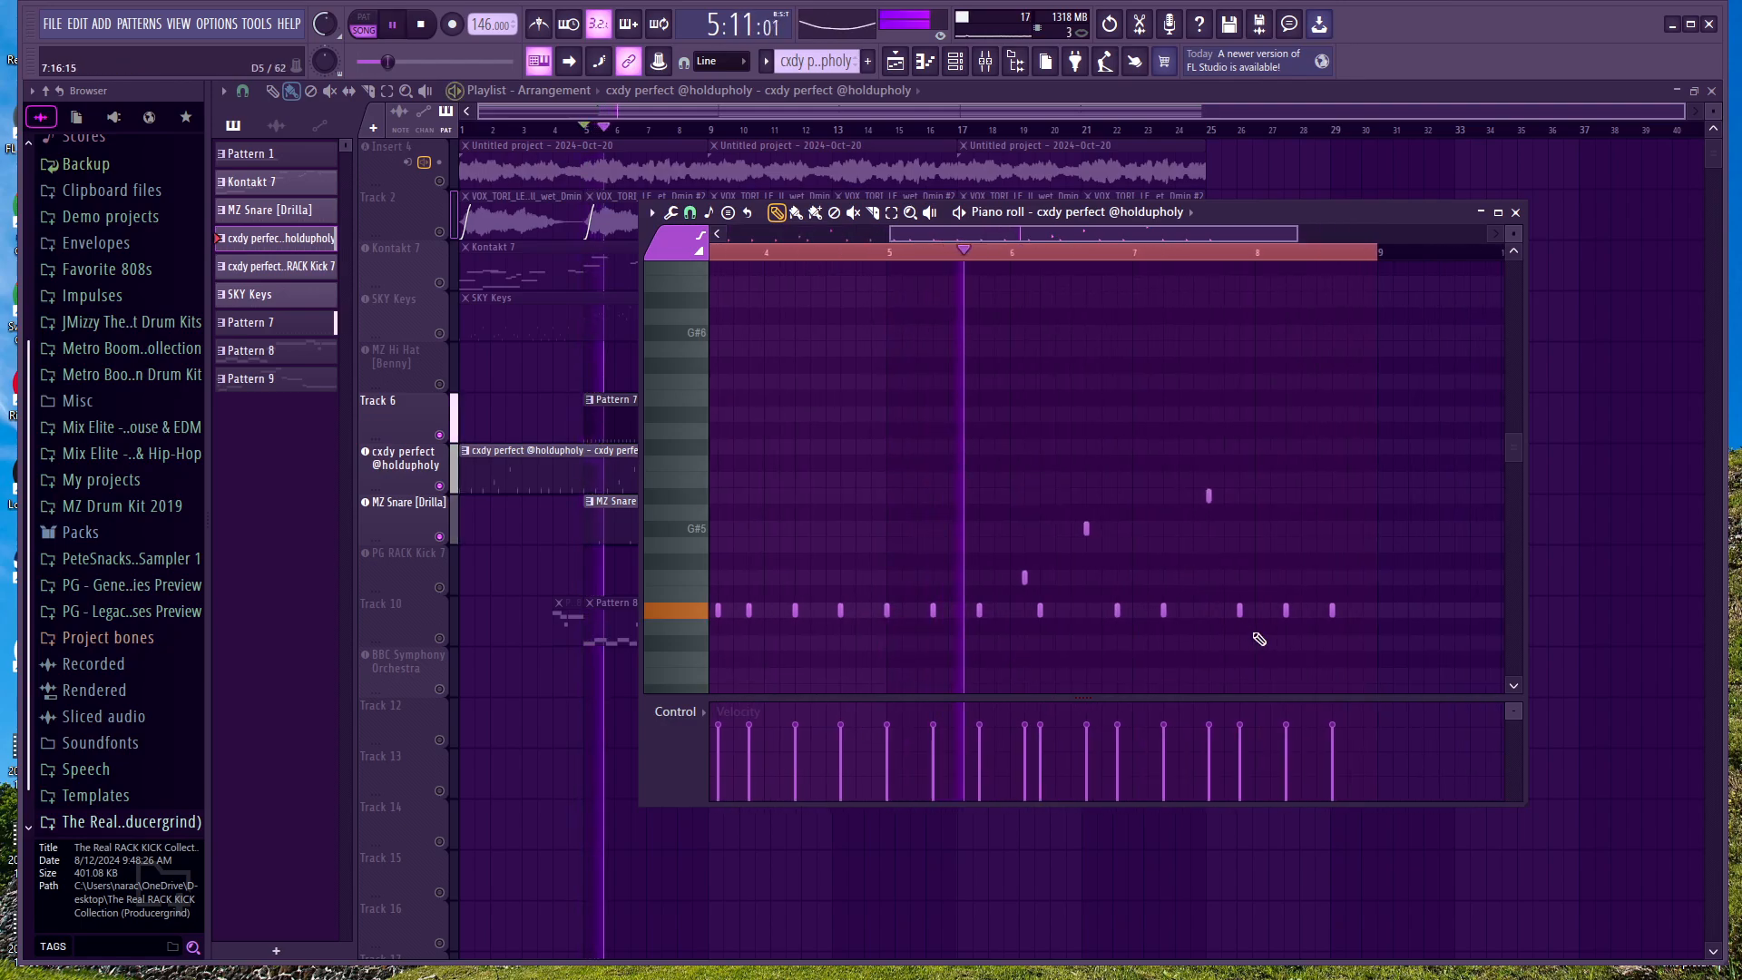
pyautogui.hscroll(1, 1248, 636)
pyautogui.hscroll(1, 1248, 631)
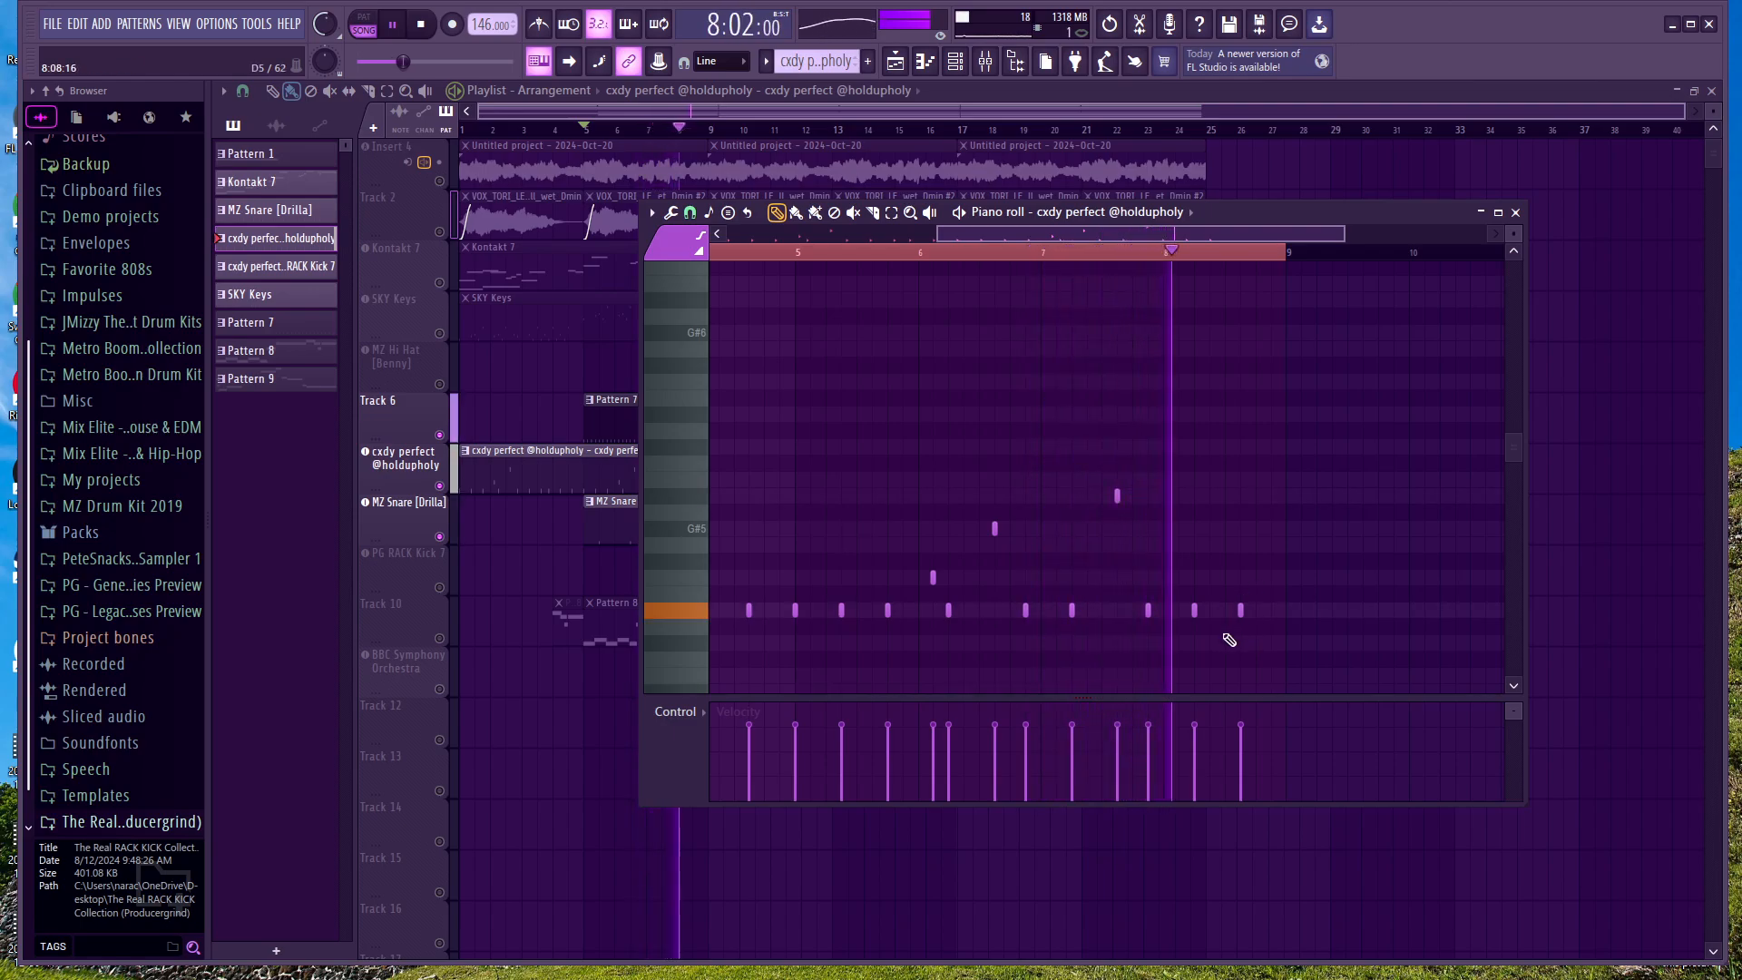
pyautogui.press('space')
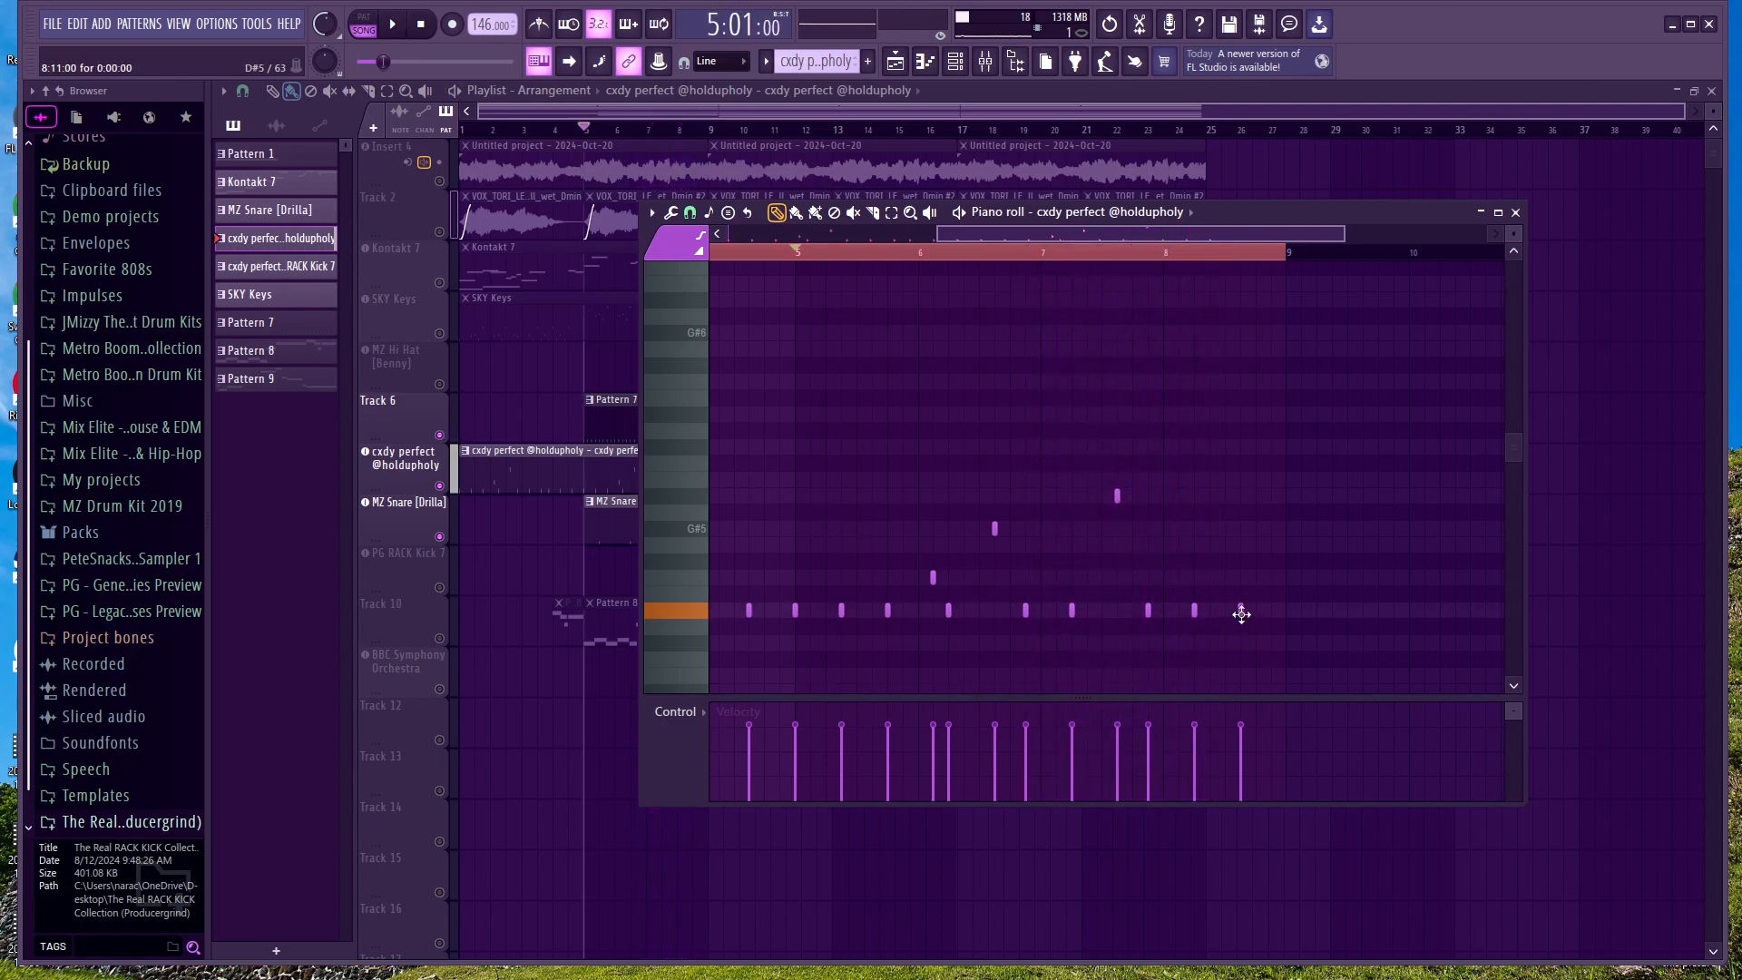
pyautogui.click(1516, 213)
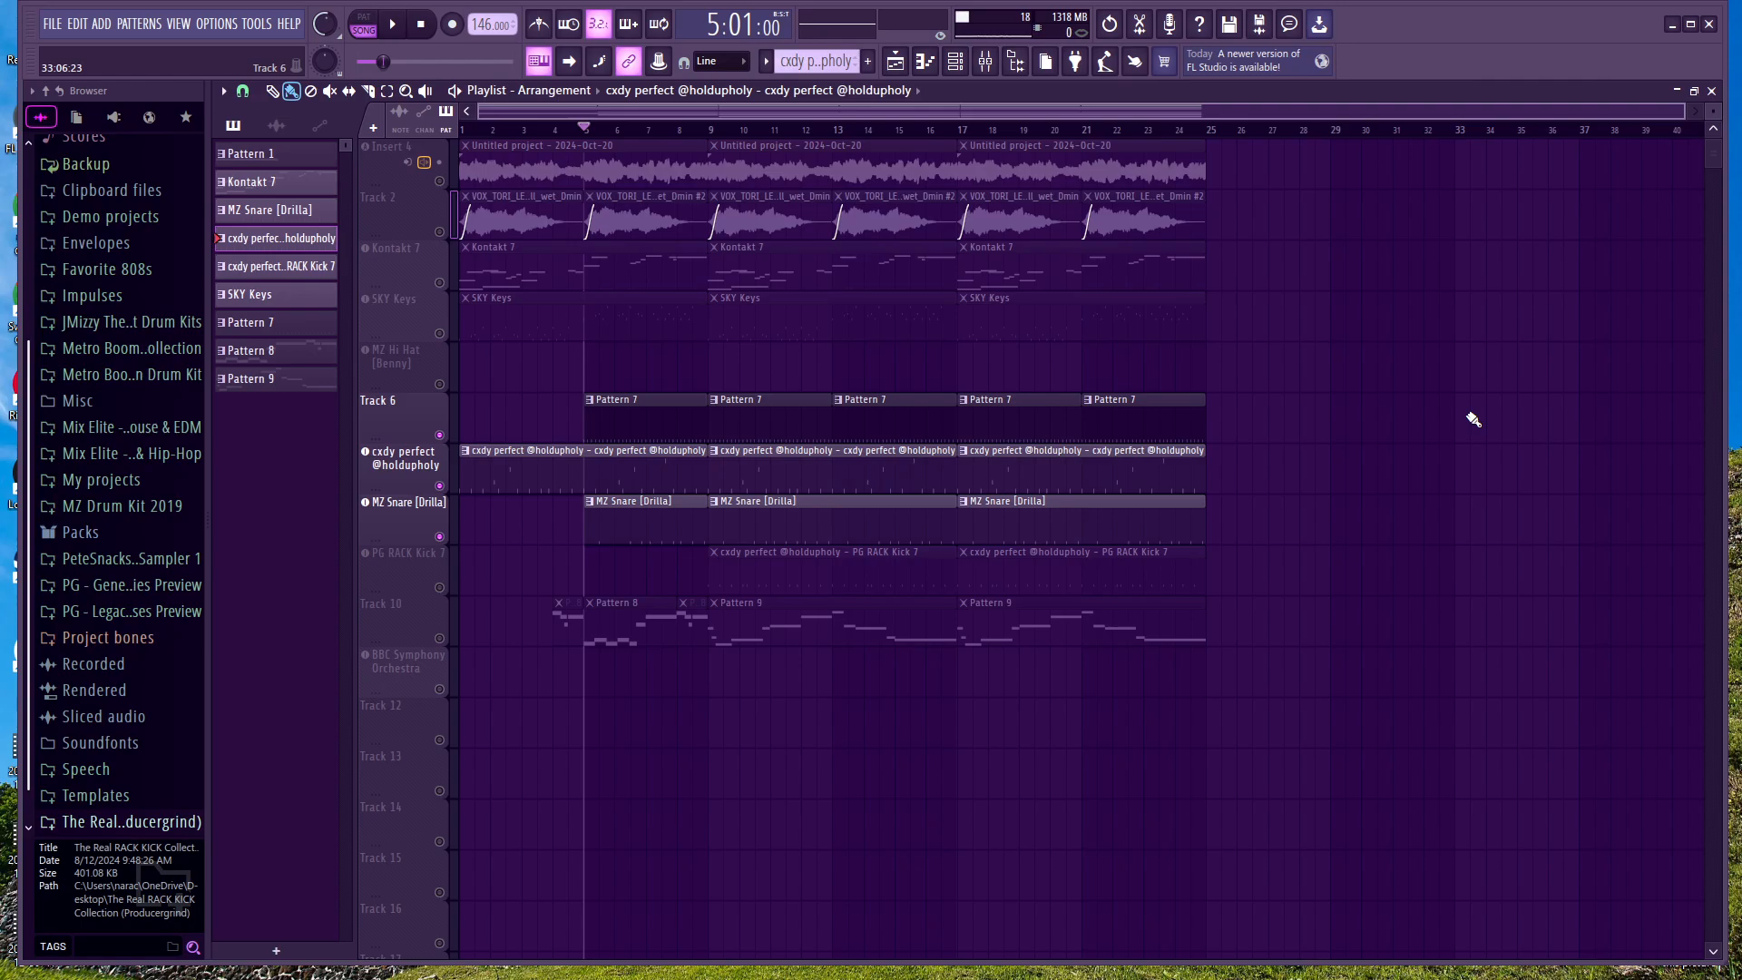
# Step: Re-enable all playlist tracks by toggling the cxdy perfect track's solo, and return the playhead to bar 1
pyautogui.rightClick(441, 488)
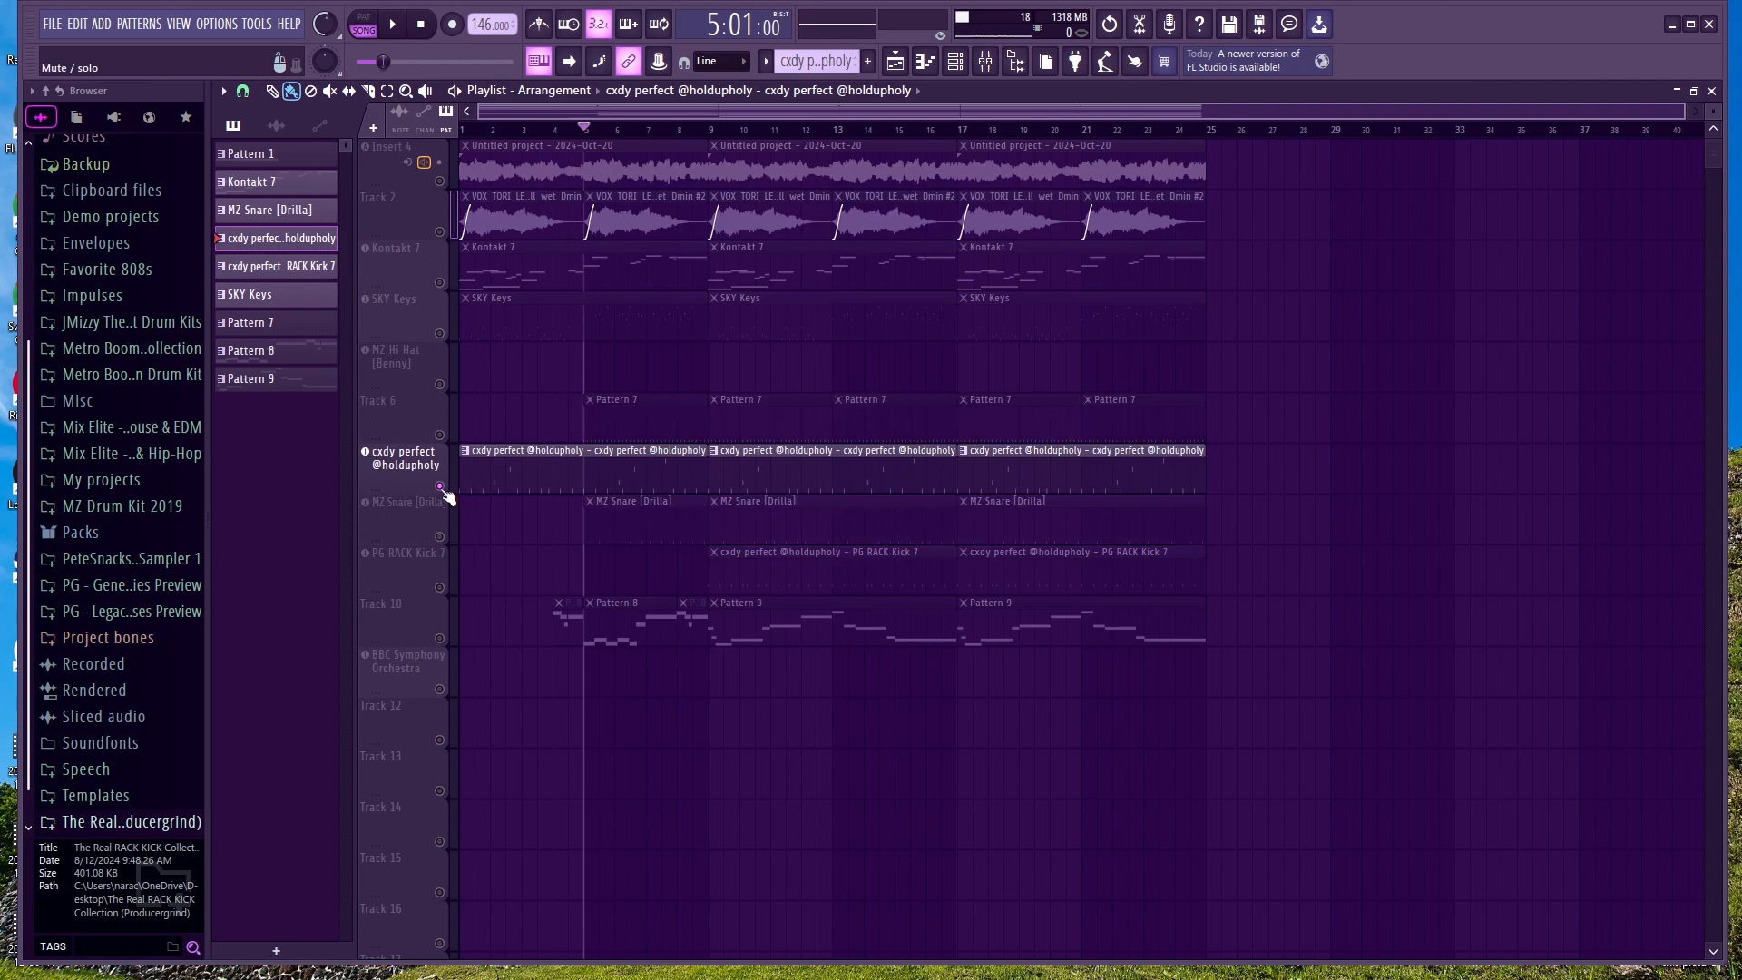
pyautogui.rightClick(441, 488)
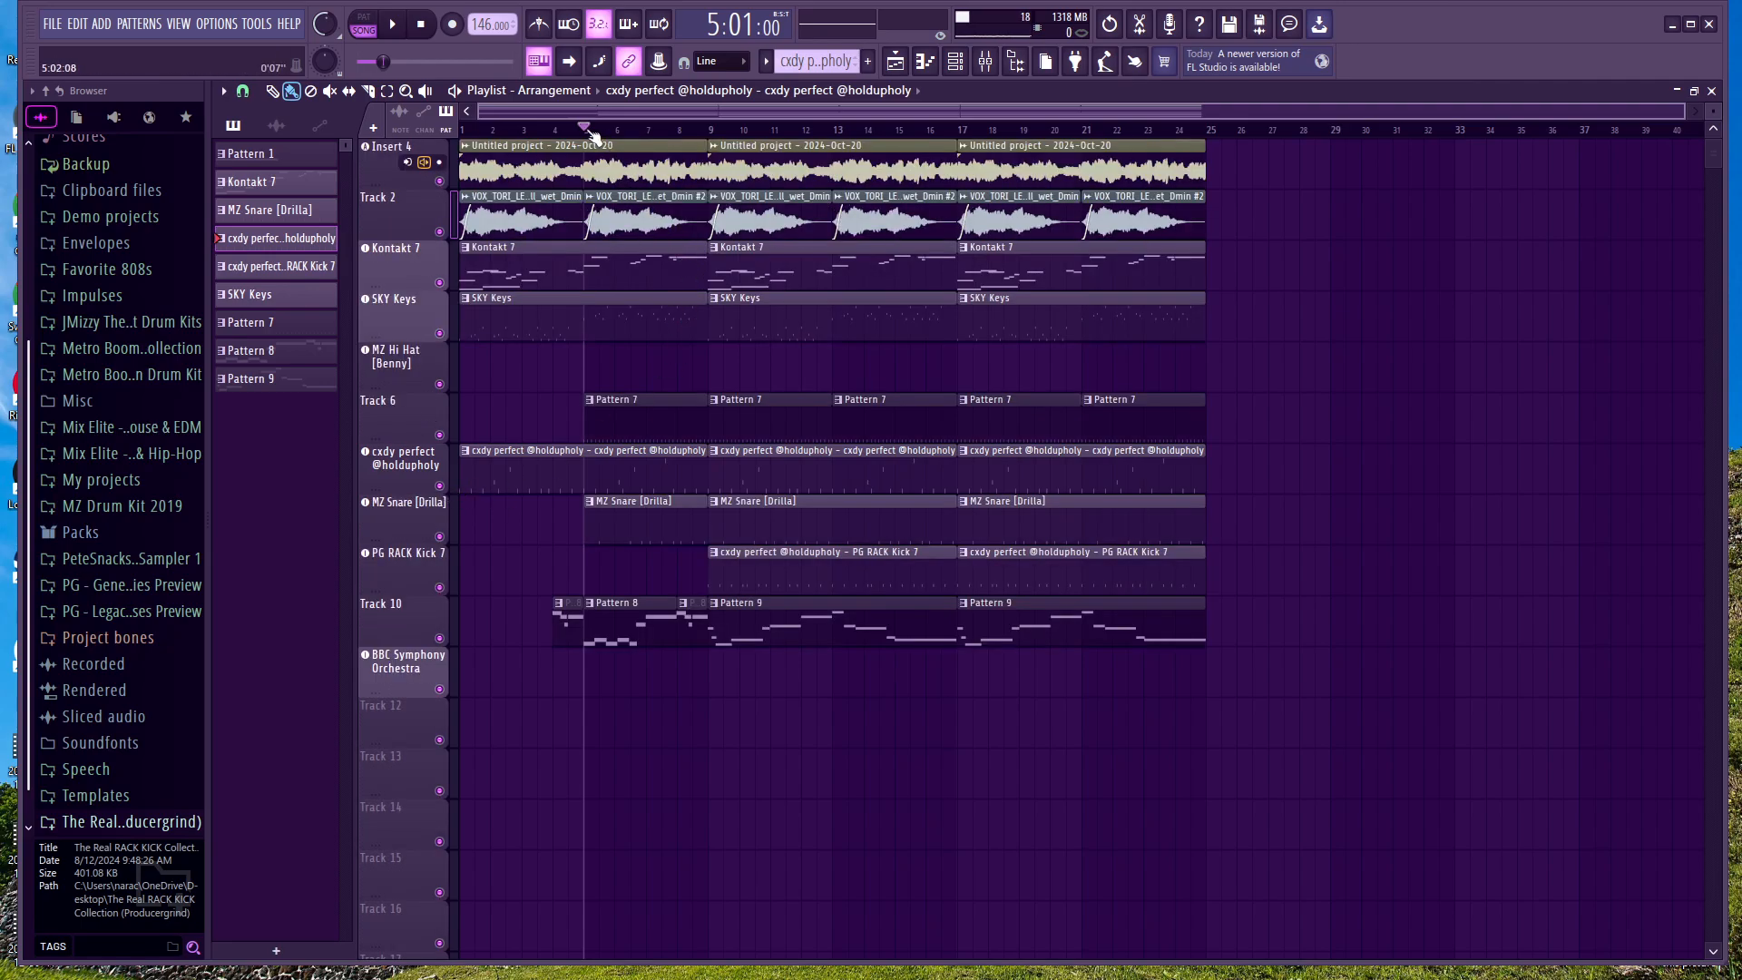
pyautogui.moveTo(589, 130); pyautogui.dragTo(335, 167)
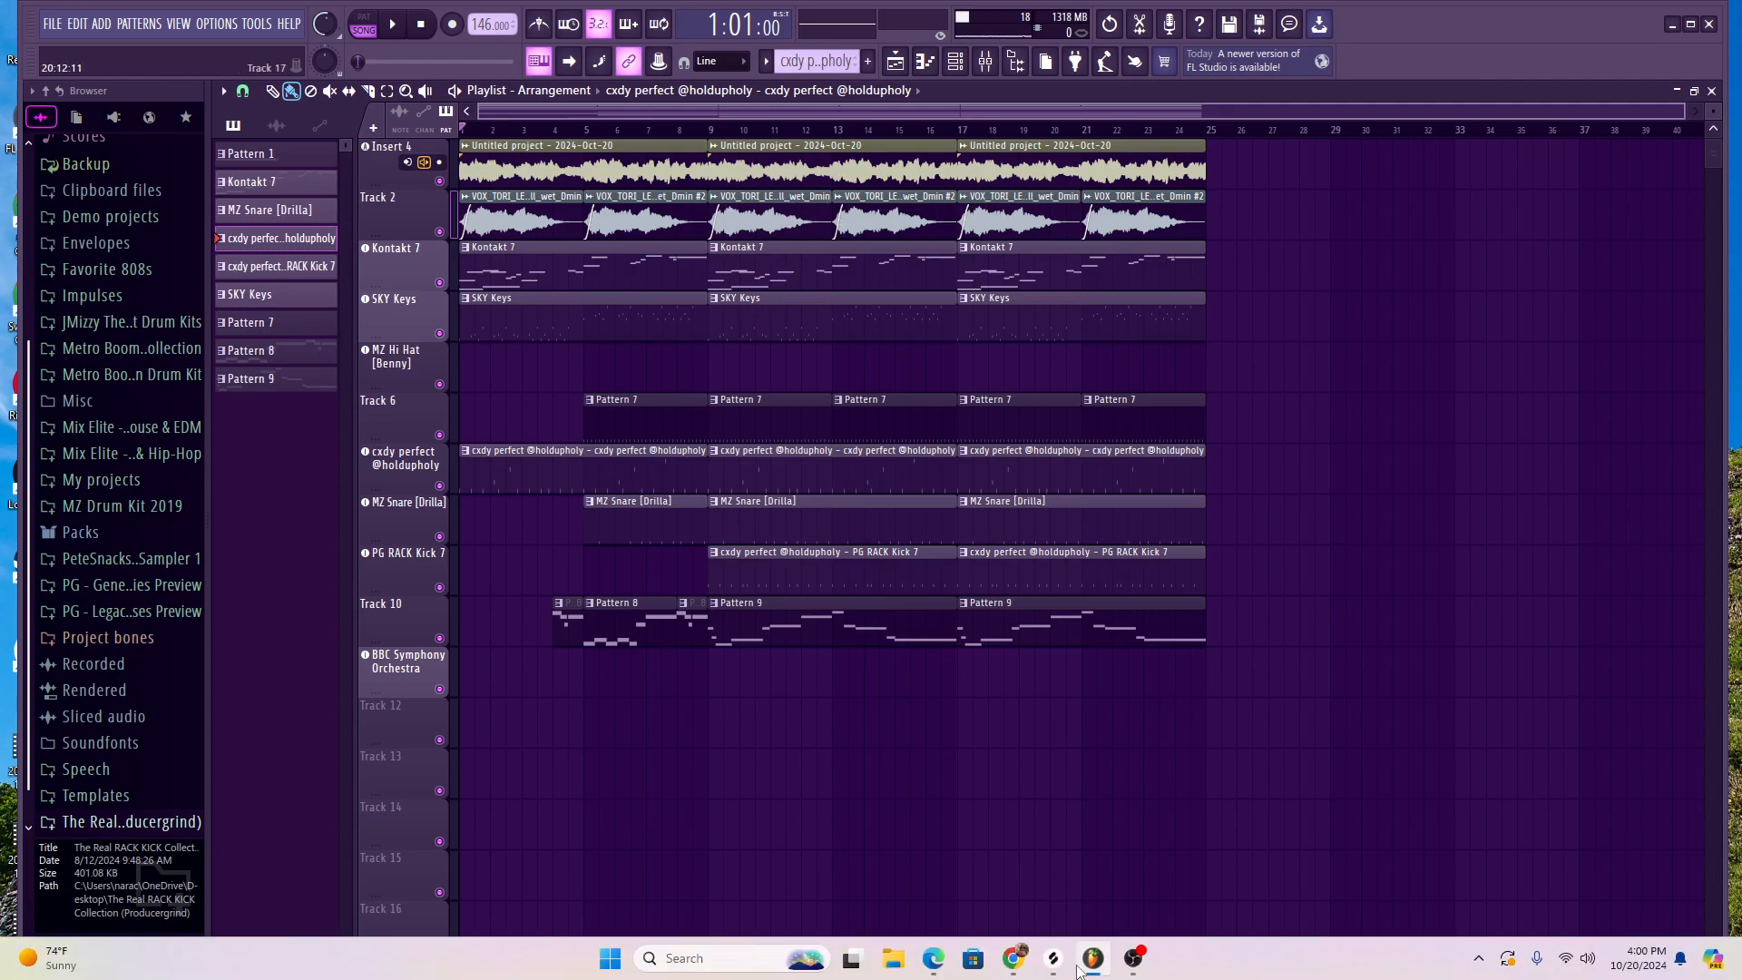
# Step: Switch to Splice and view the Sounds library's samples, then return to the FL Studio playlist
pyautogui.click(1057, 958)
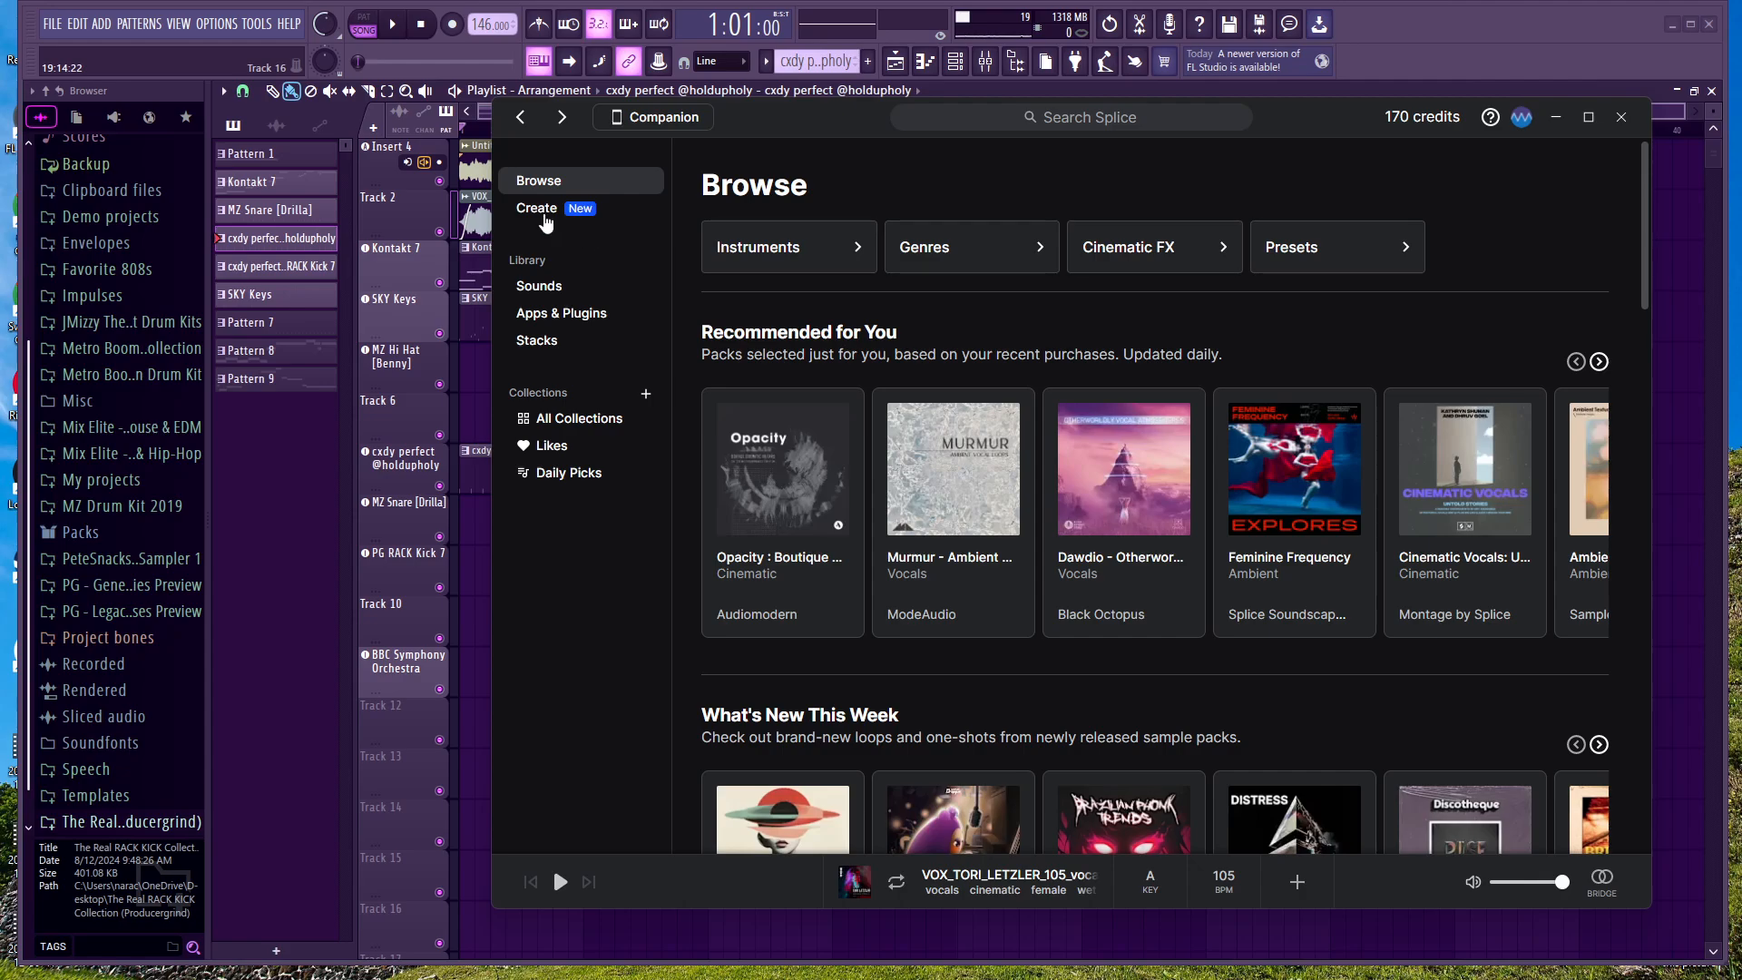
pyautogui.click(537, 289)
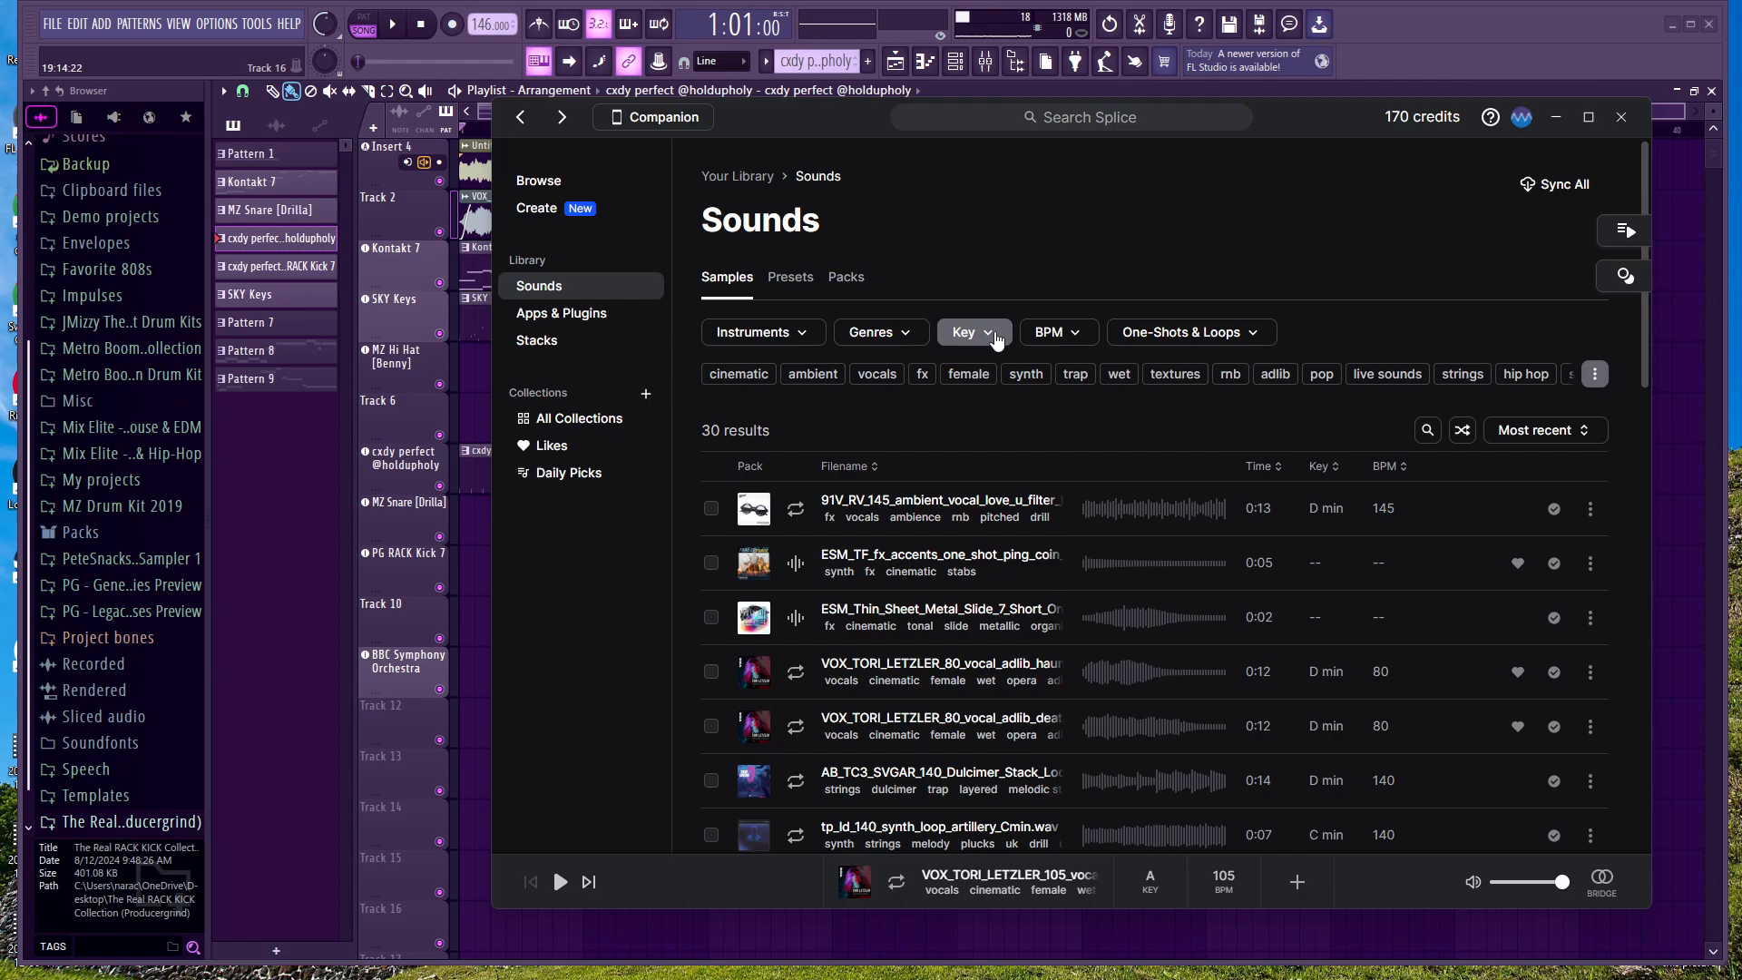
pyautogui.click(1420, 17)
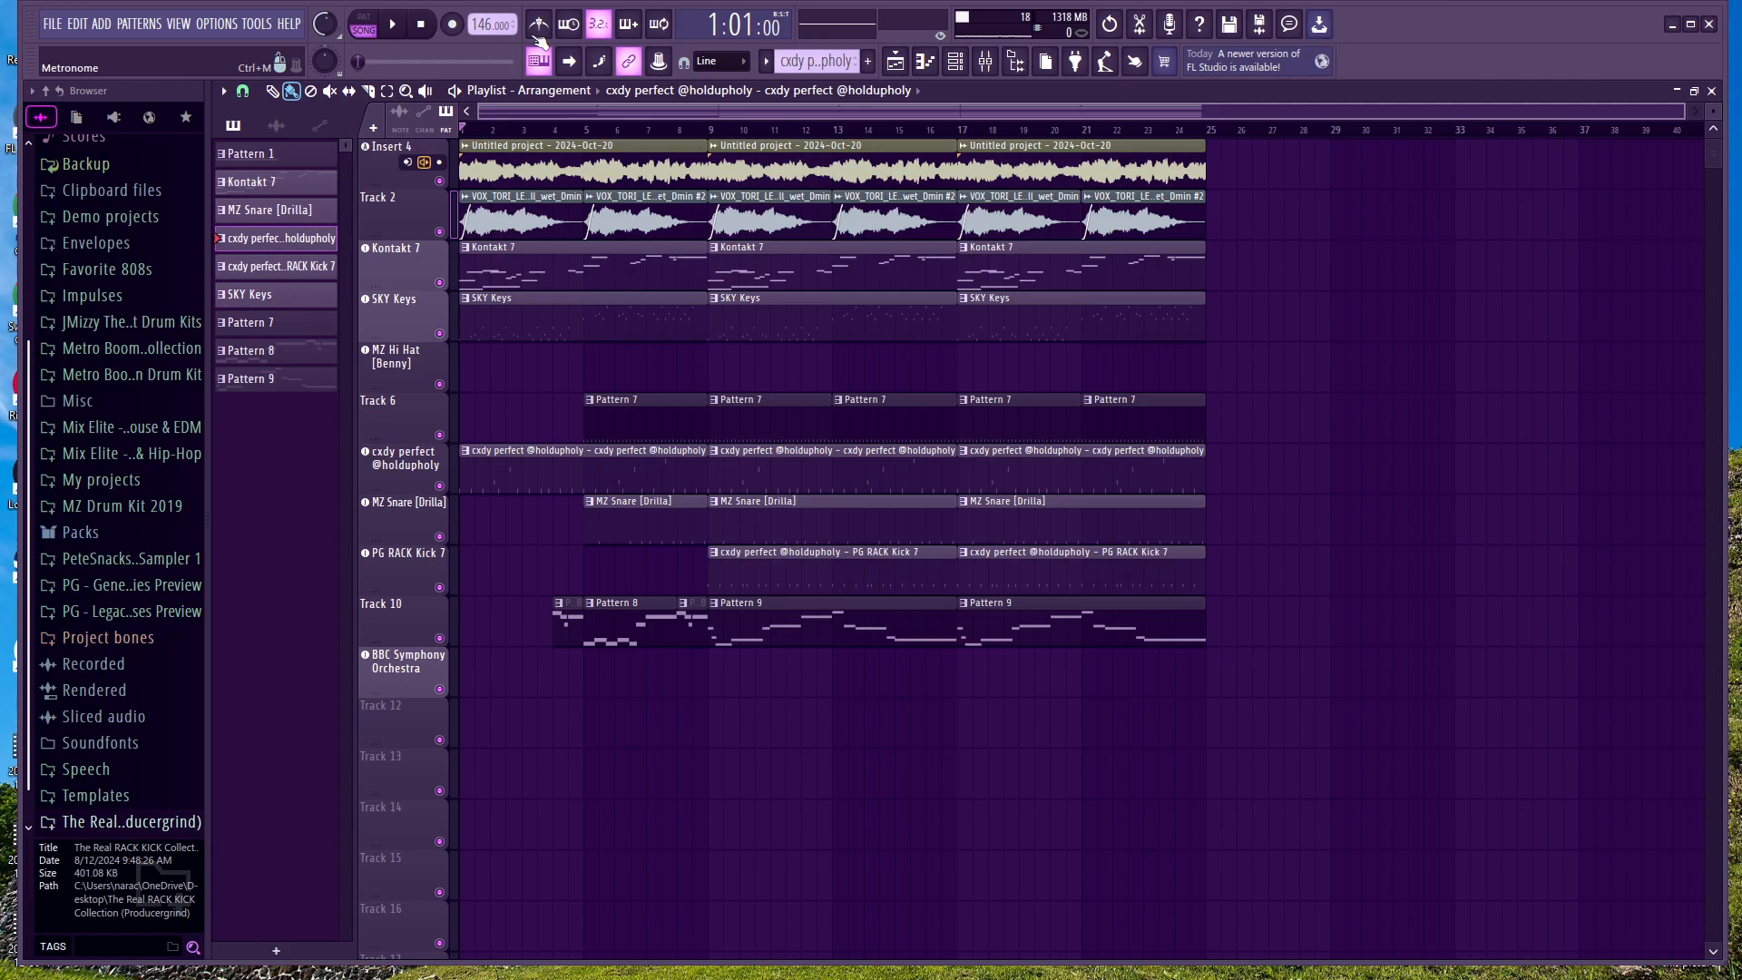
# Step: Solo the vocal clips on Track 2, listen to them from the start and stop playback
pyautogui.rightClick(441, 232)
pyautogui.click(392, 24)
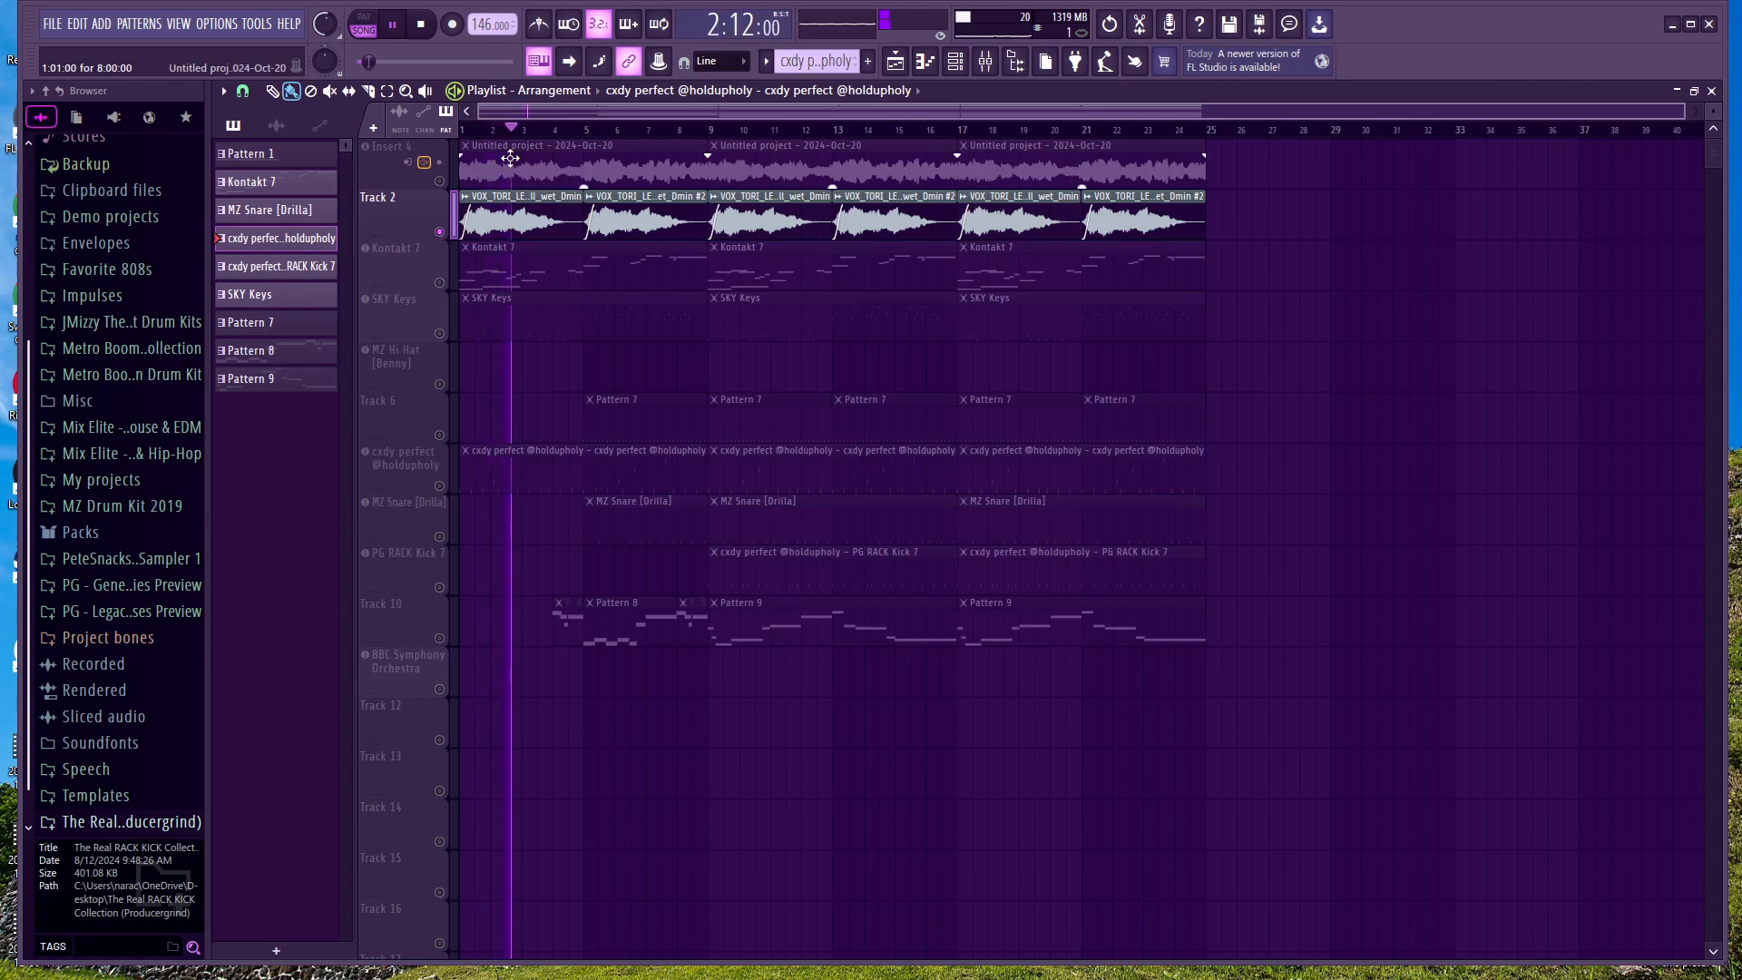
pyautogui.click(396, 26)
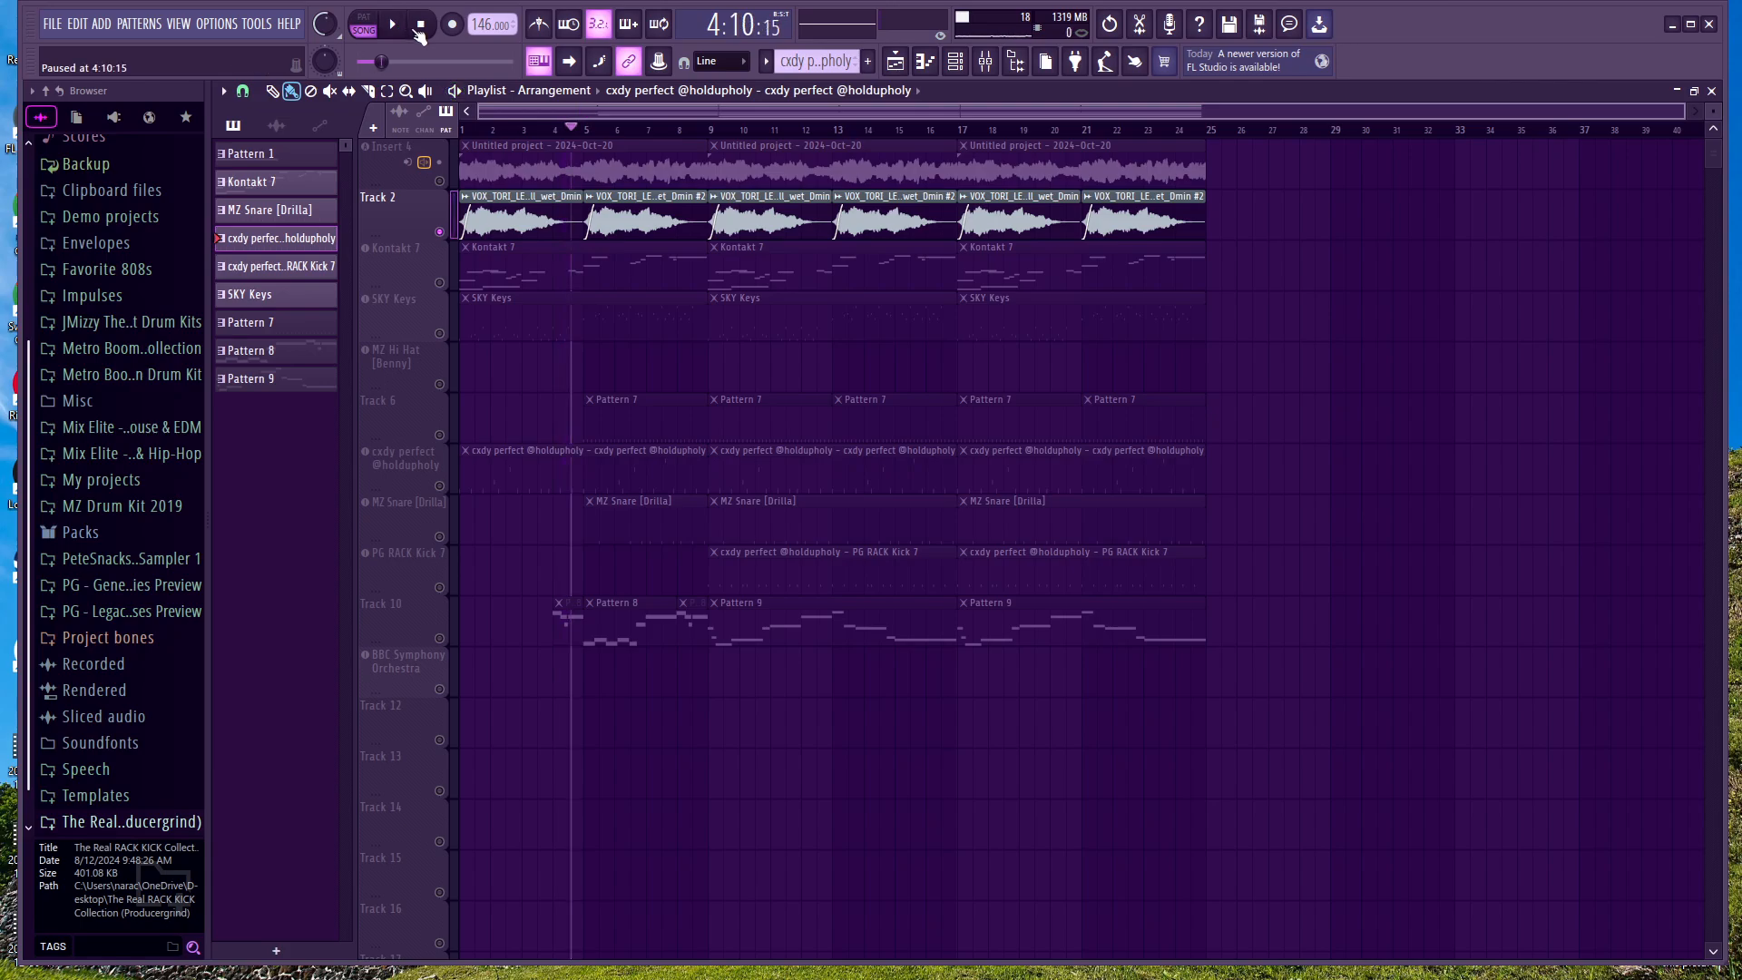
pyautogui.click(422, 28)
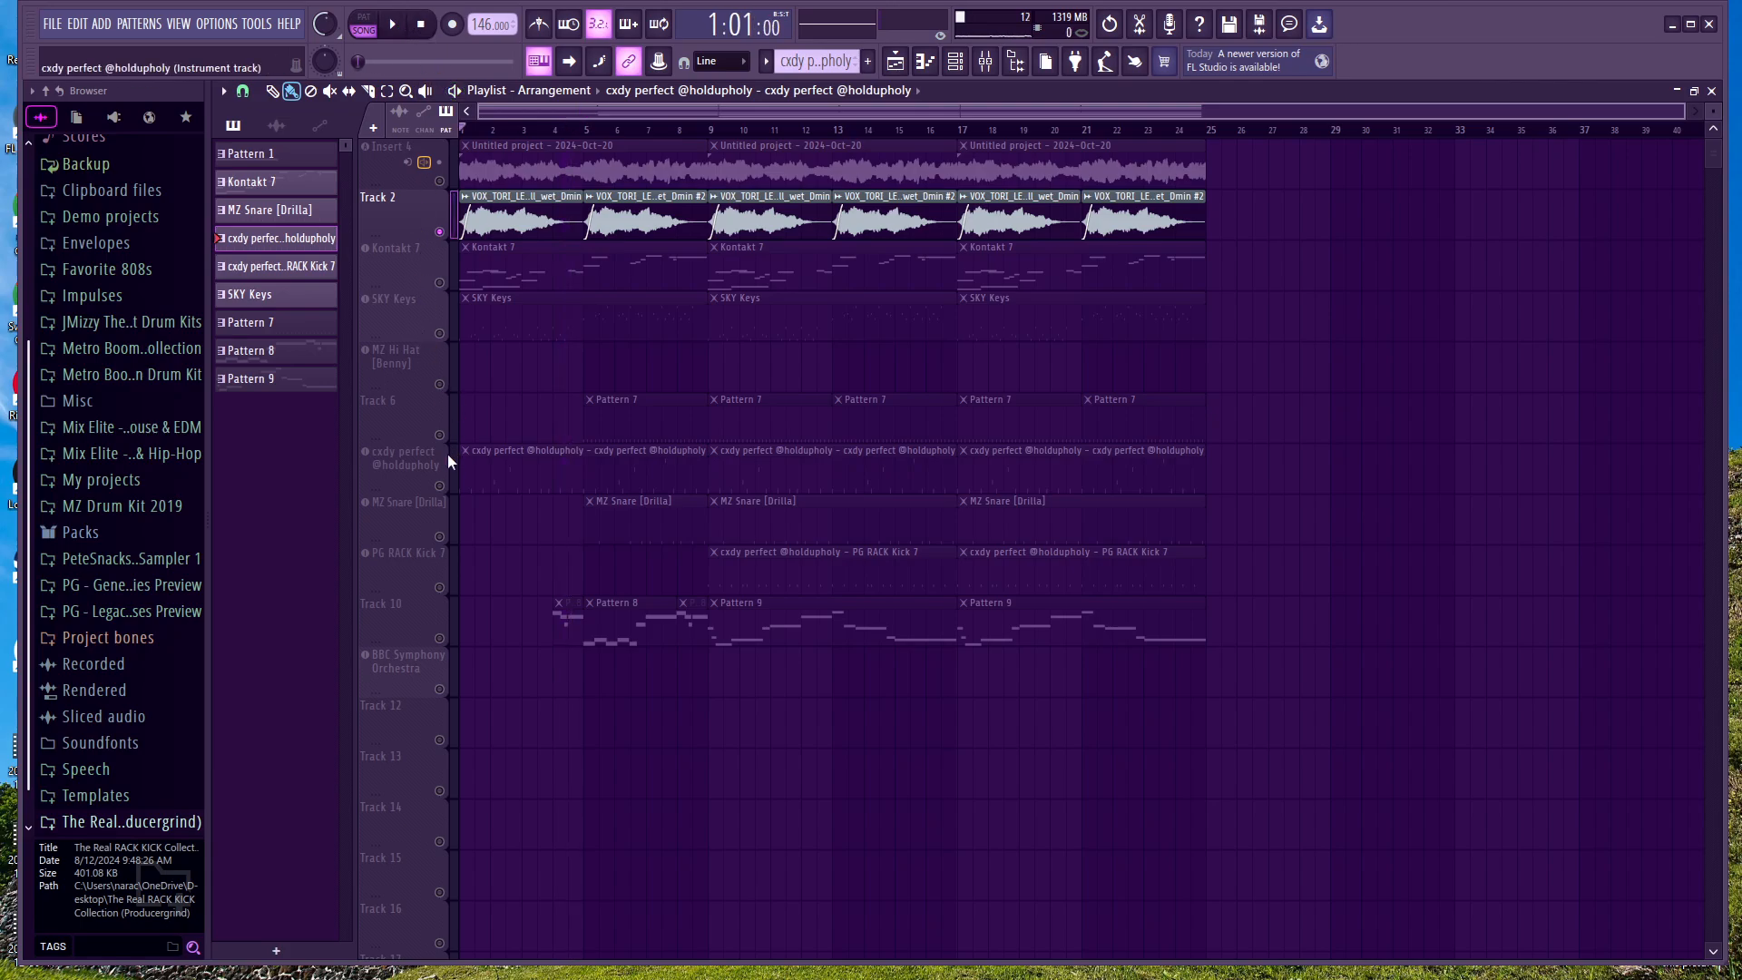
# Step: Enable the cxdy perfect and MZ Snare [Drilla] tracks, audition the first snare clip at bar 1 and move it back to bar 5
pyautogui.click(441, 486)
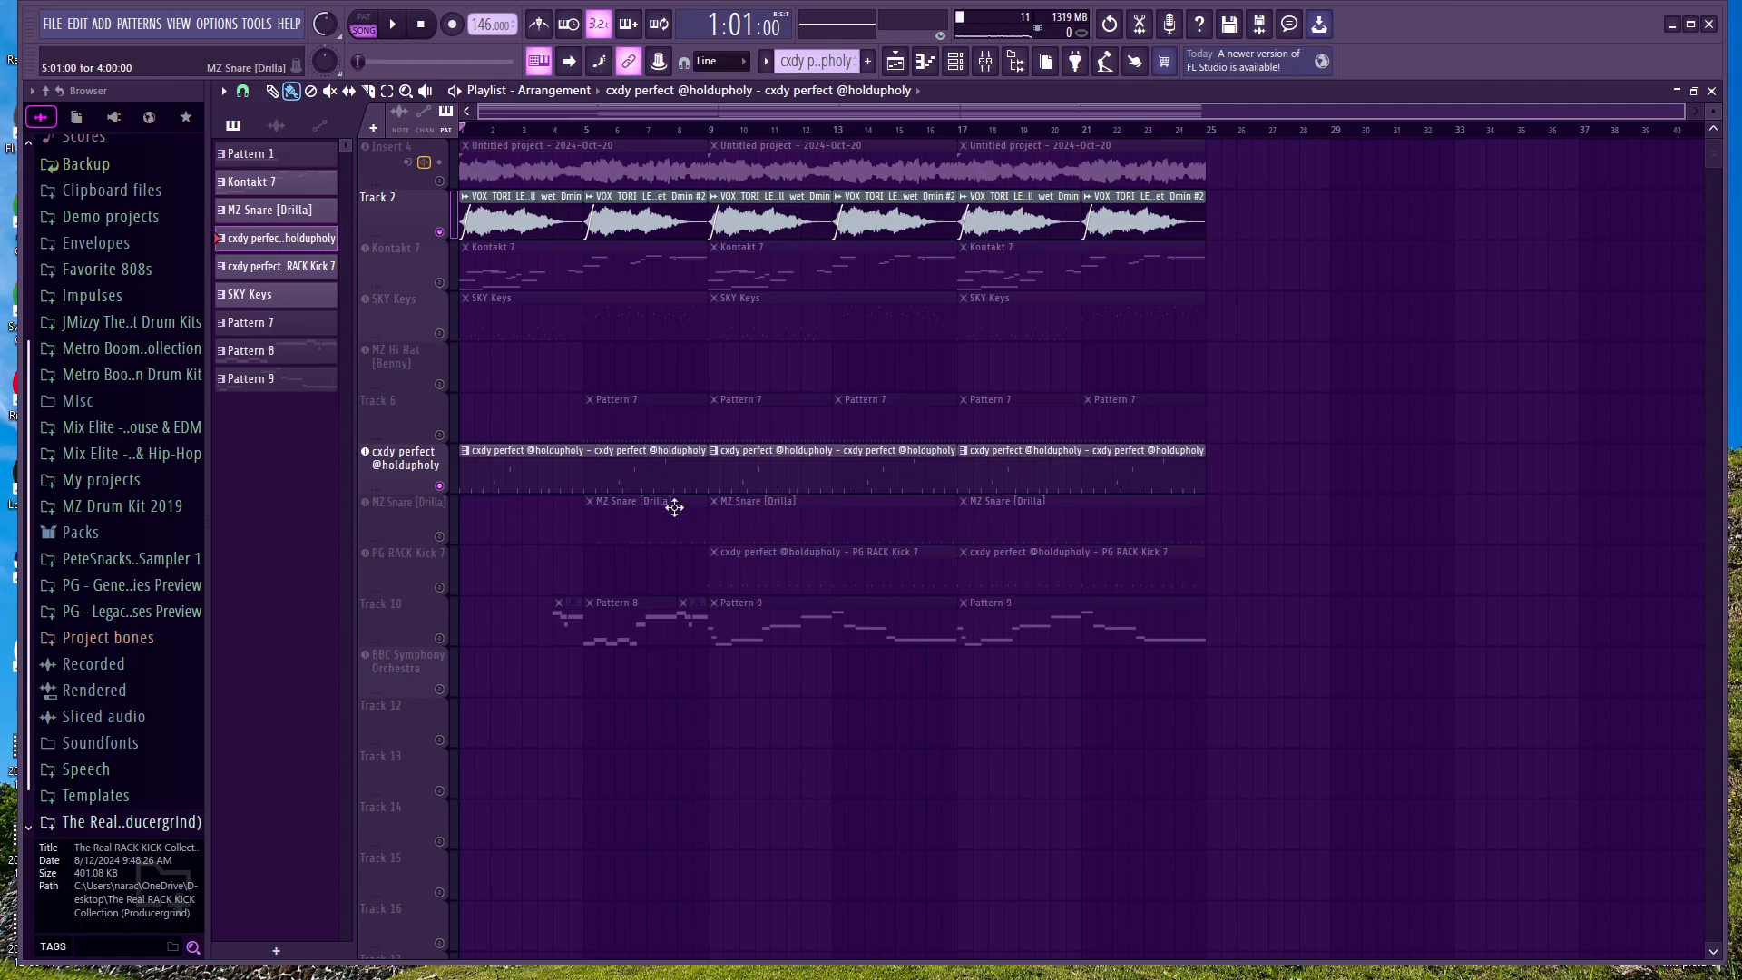
pyautogui.moveTo(647, 506); pyautogui.dragTo(523, 506)
pyautogui.click(441, 536)
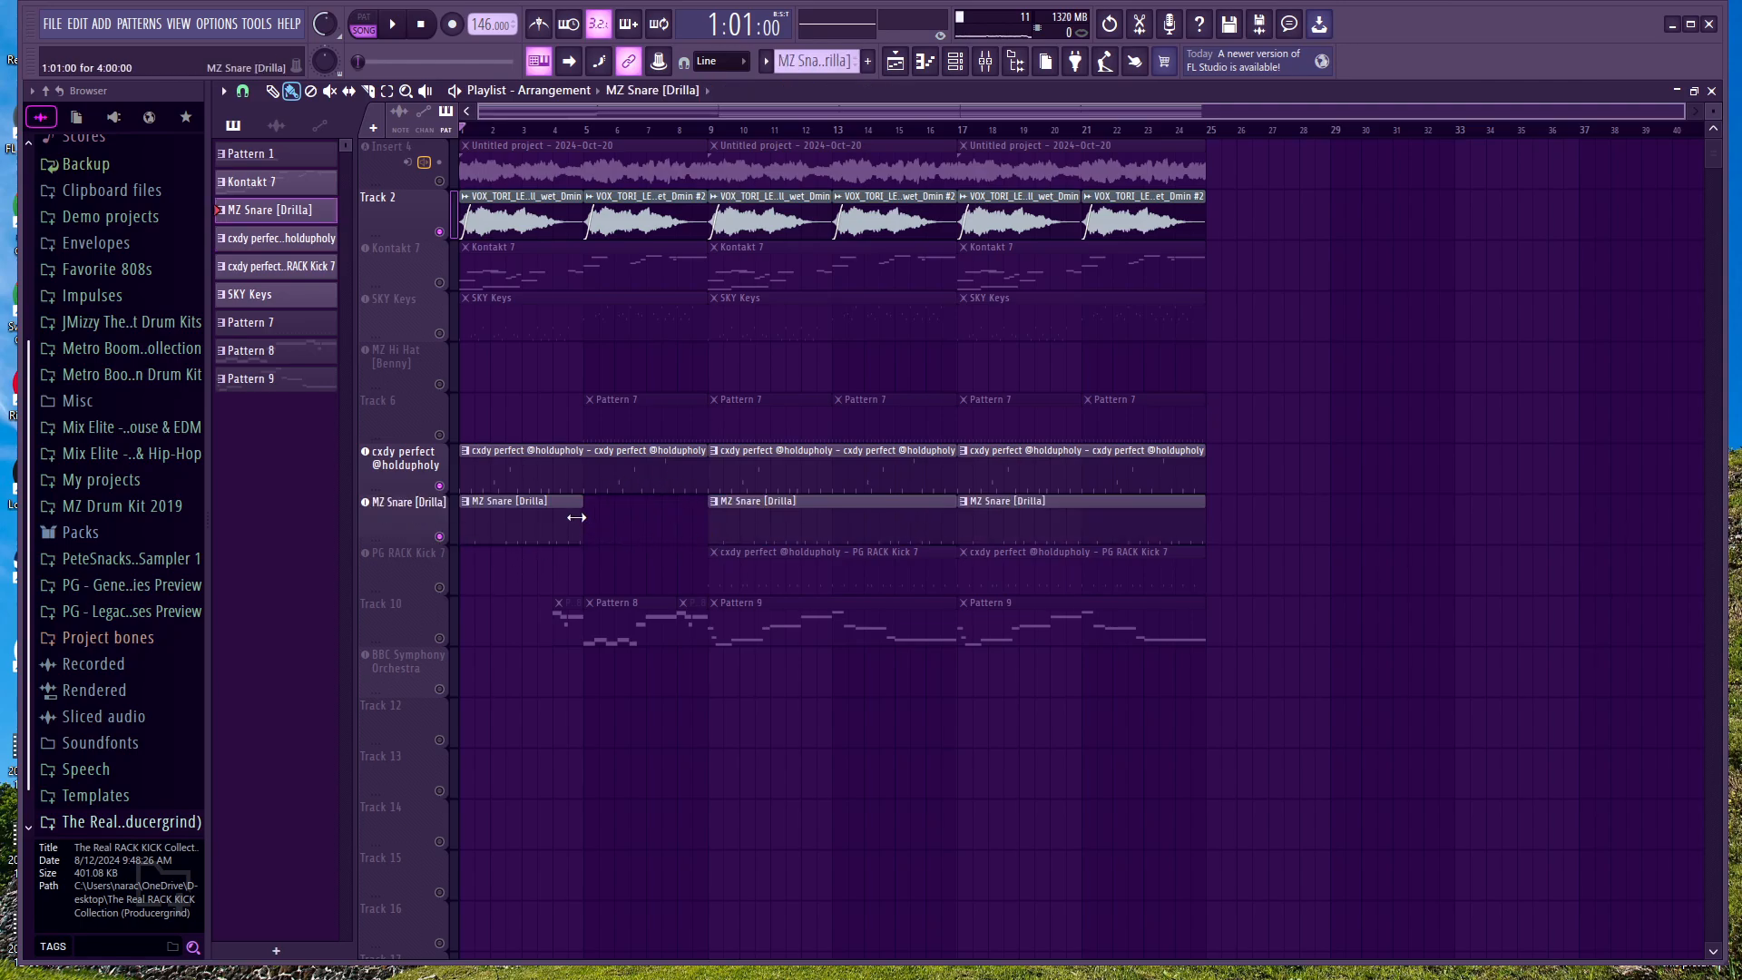
pyautogui.click(399, 29)
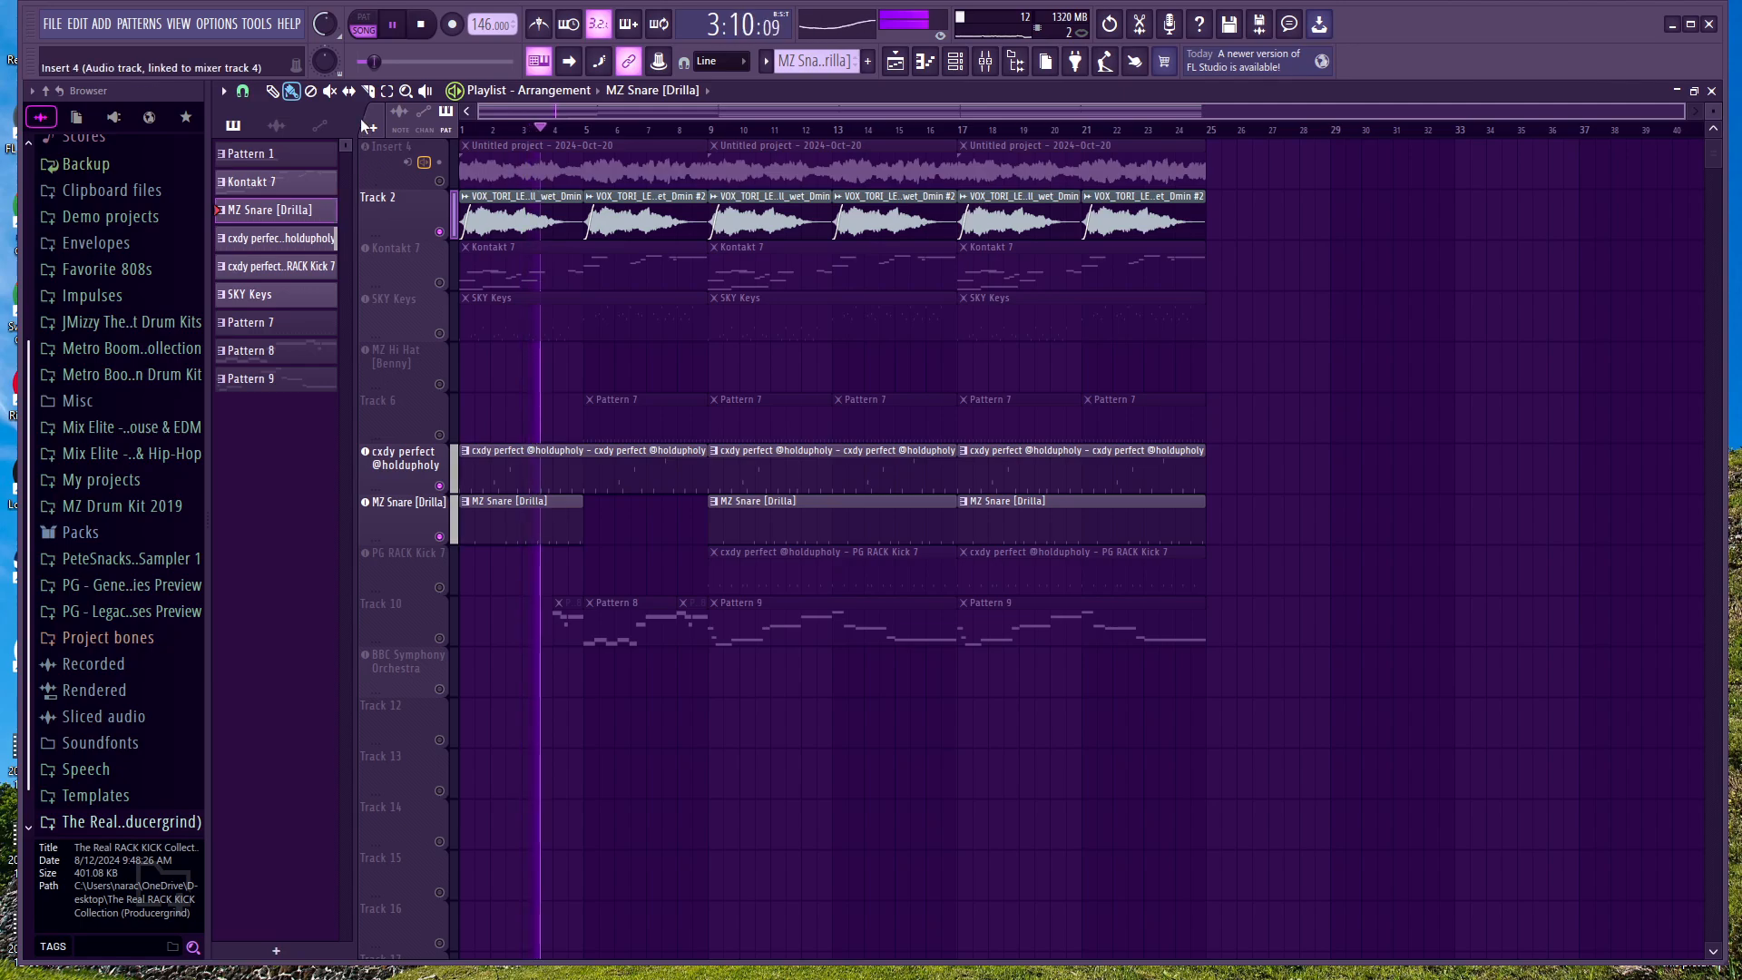
pyautogui.click(392, 24)
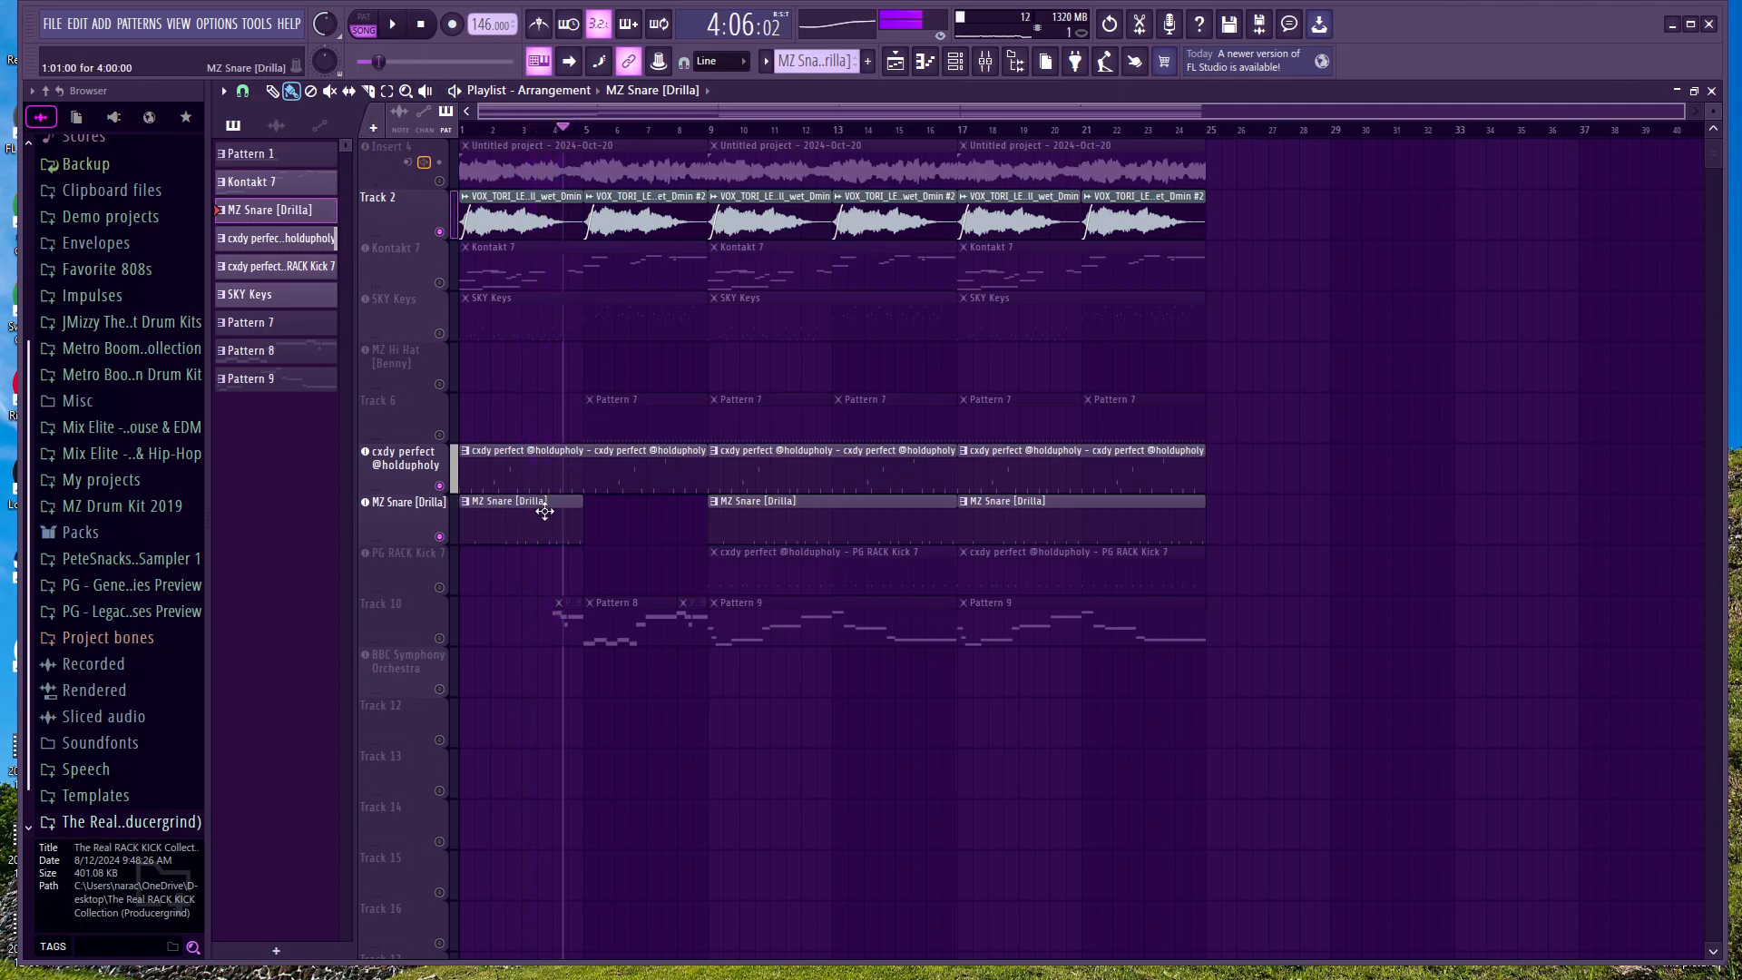
pyautogui.moveTo(557, 510); pyautogui.dragTo(681, 511)
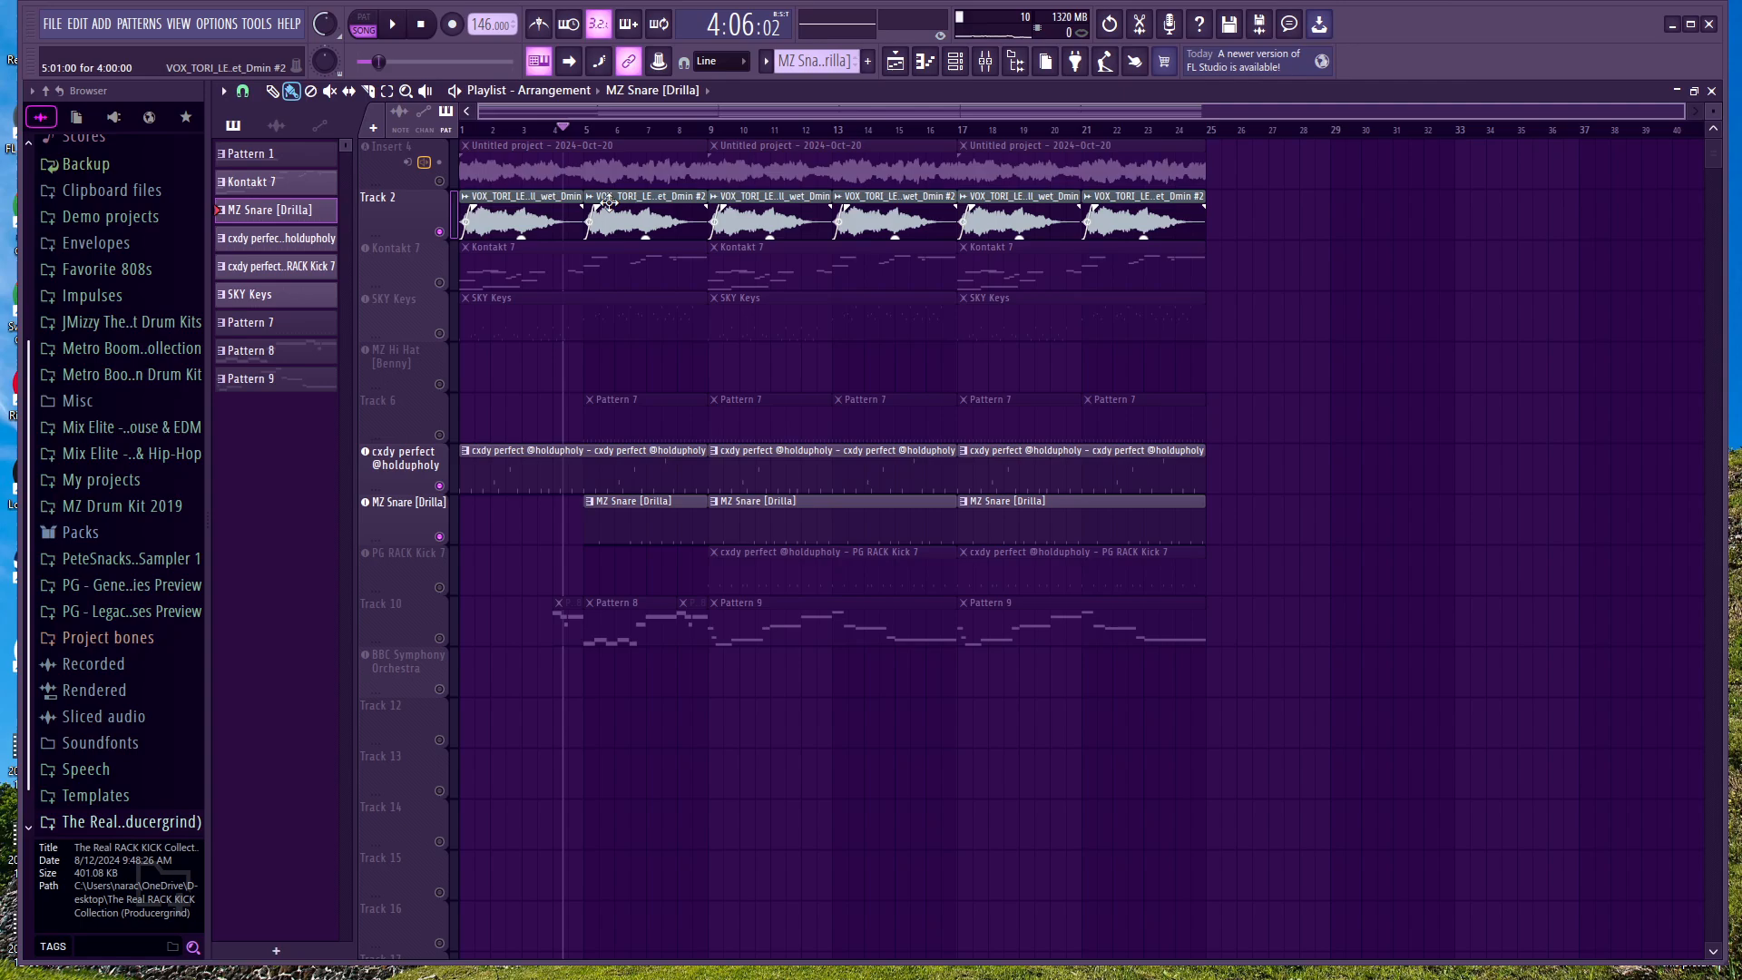
# Step: Enable the Kontakt 7 track, listen from the start with the first snare clip at bar 1 and restore the clip to bar 5
pyautogui.click(365, 248)
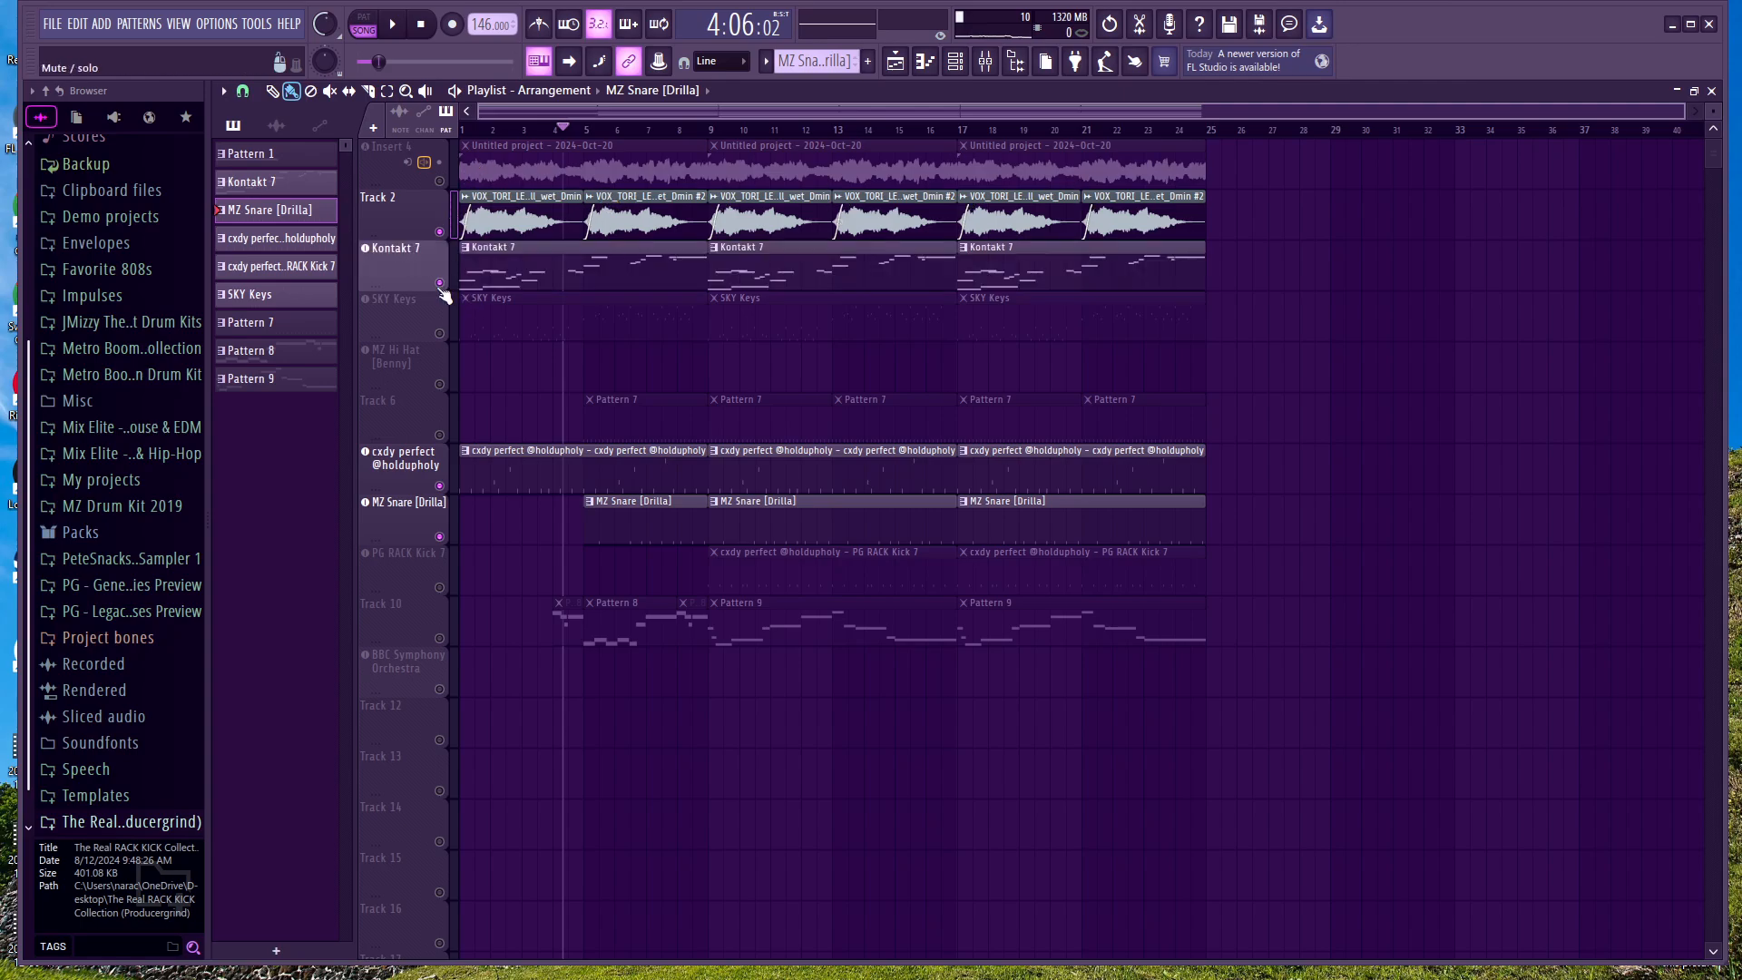
pyautogui.moveTo(649, 538); pyautogui.dragTo(529, 530)
pyautogui.click(420, 25)
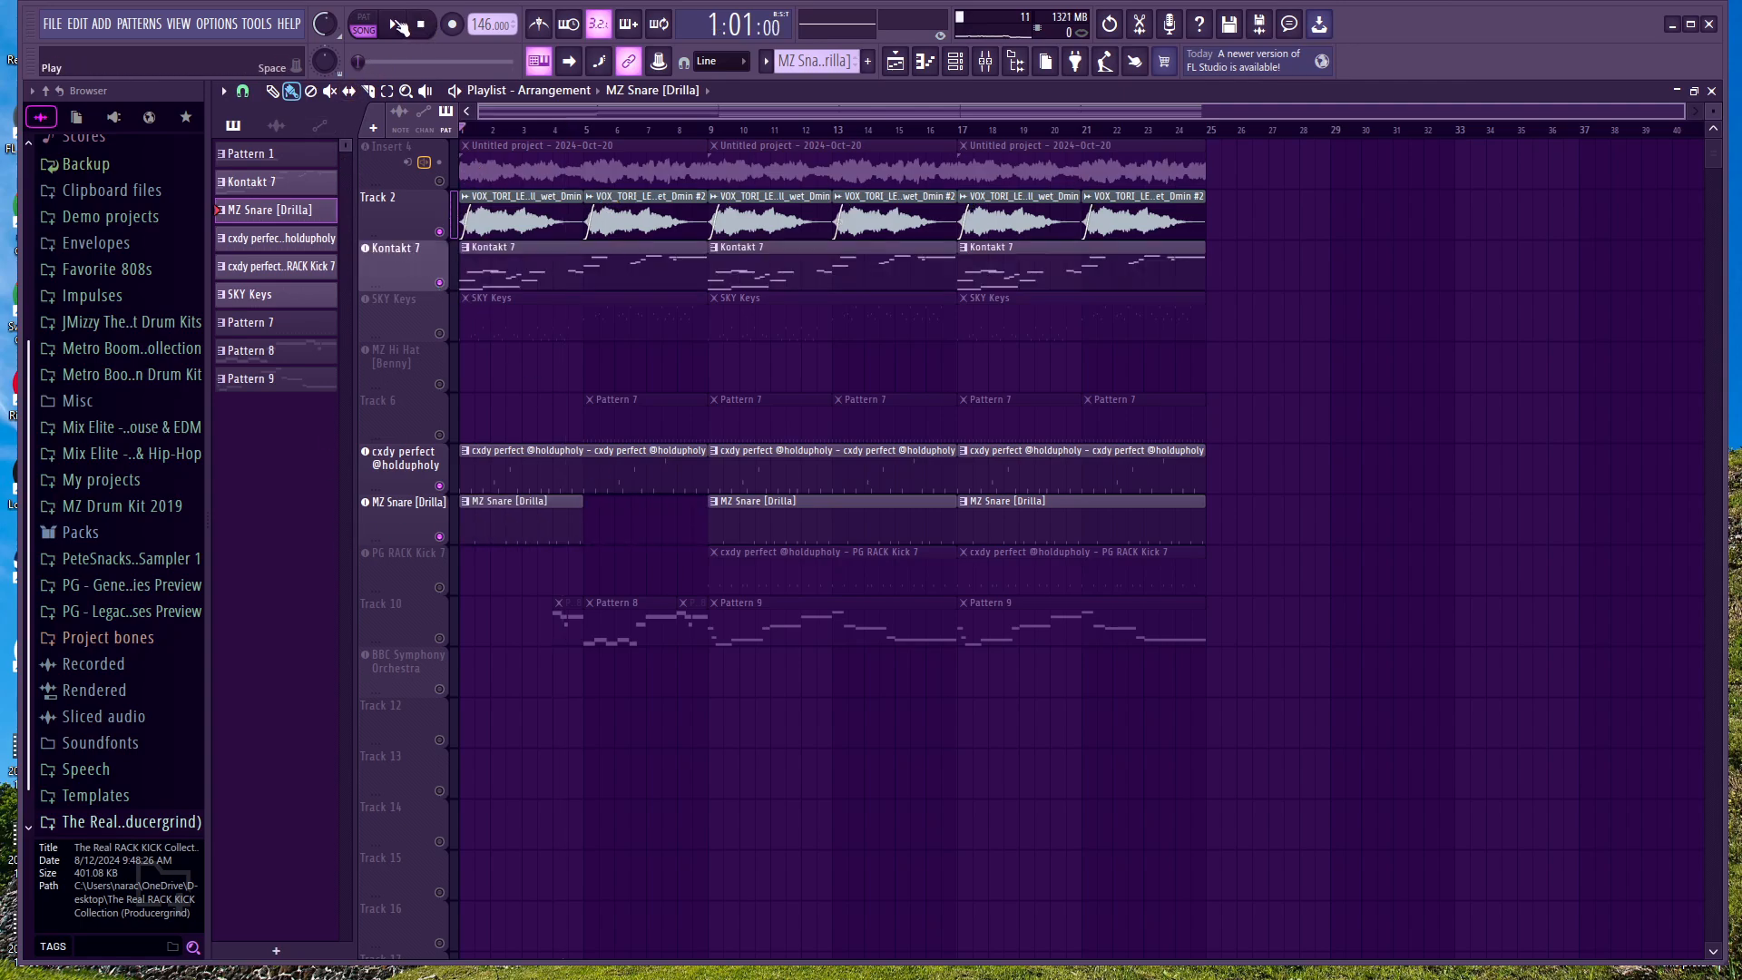
pyautogui.click(392, 24)
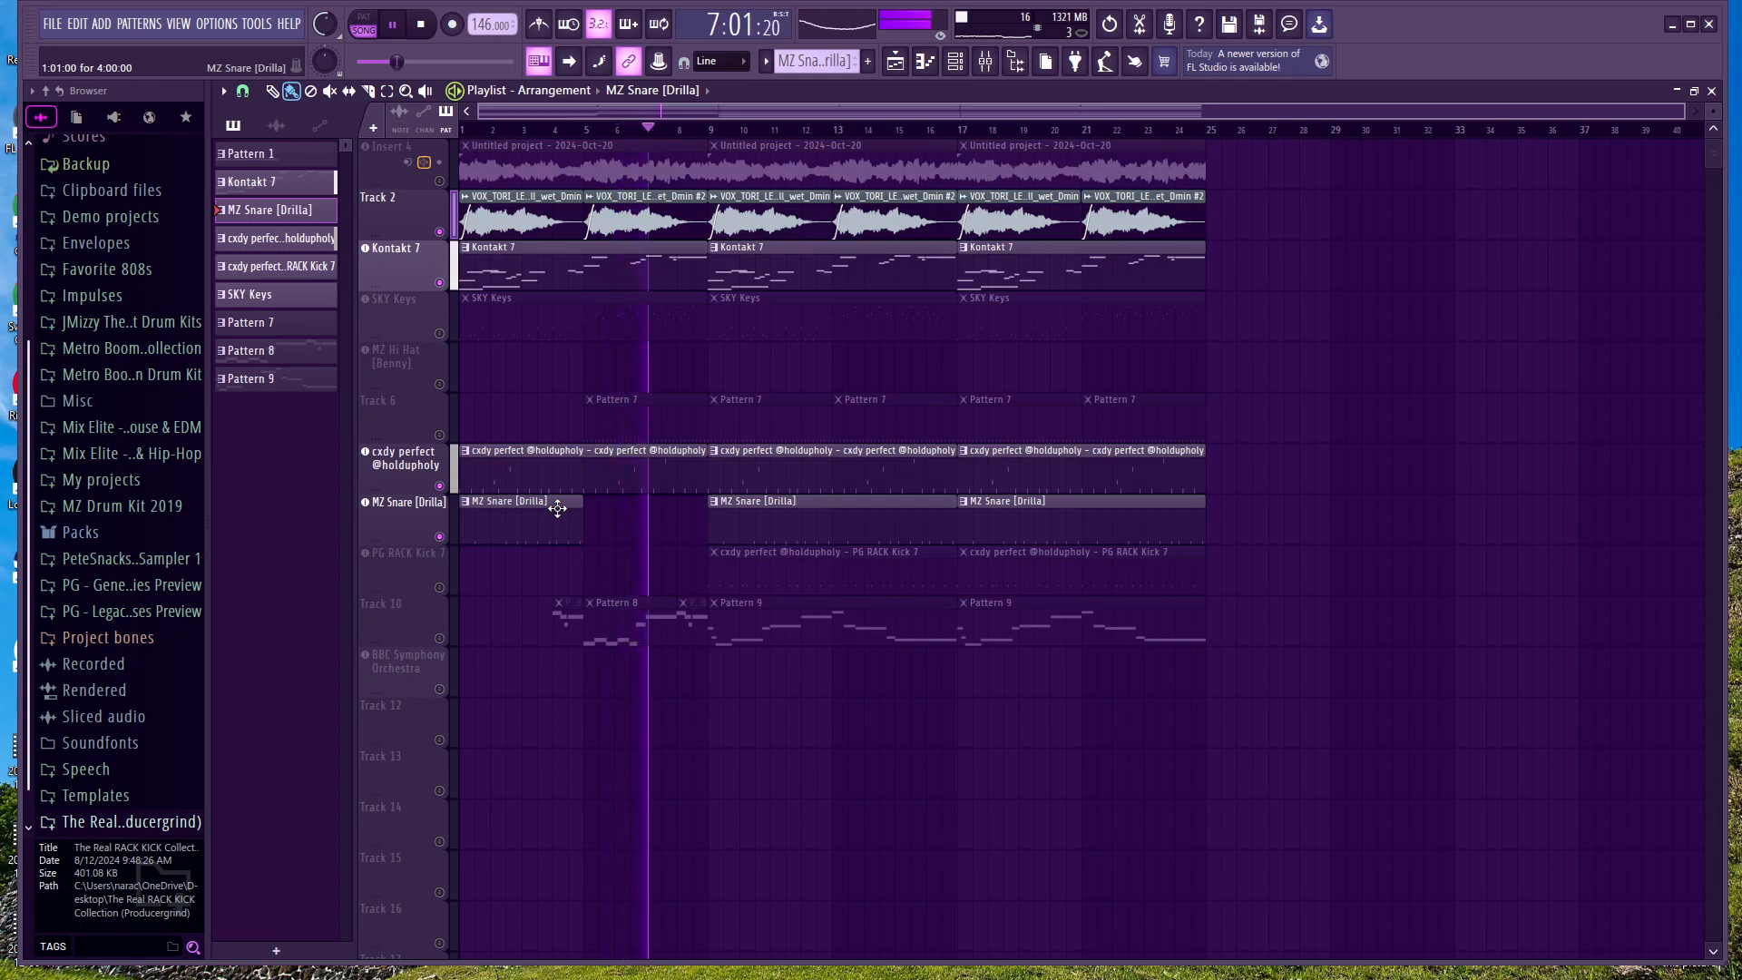
pyautogui.click(392, 25)
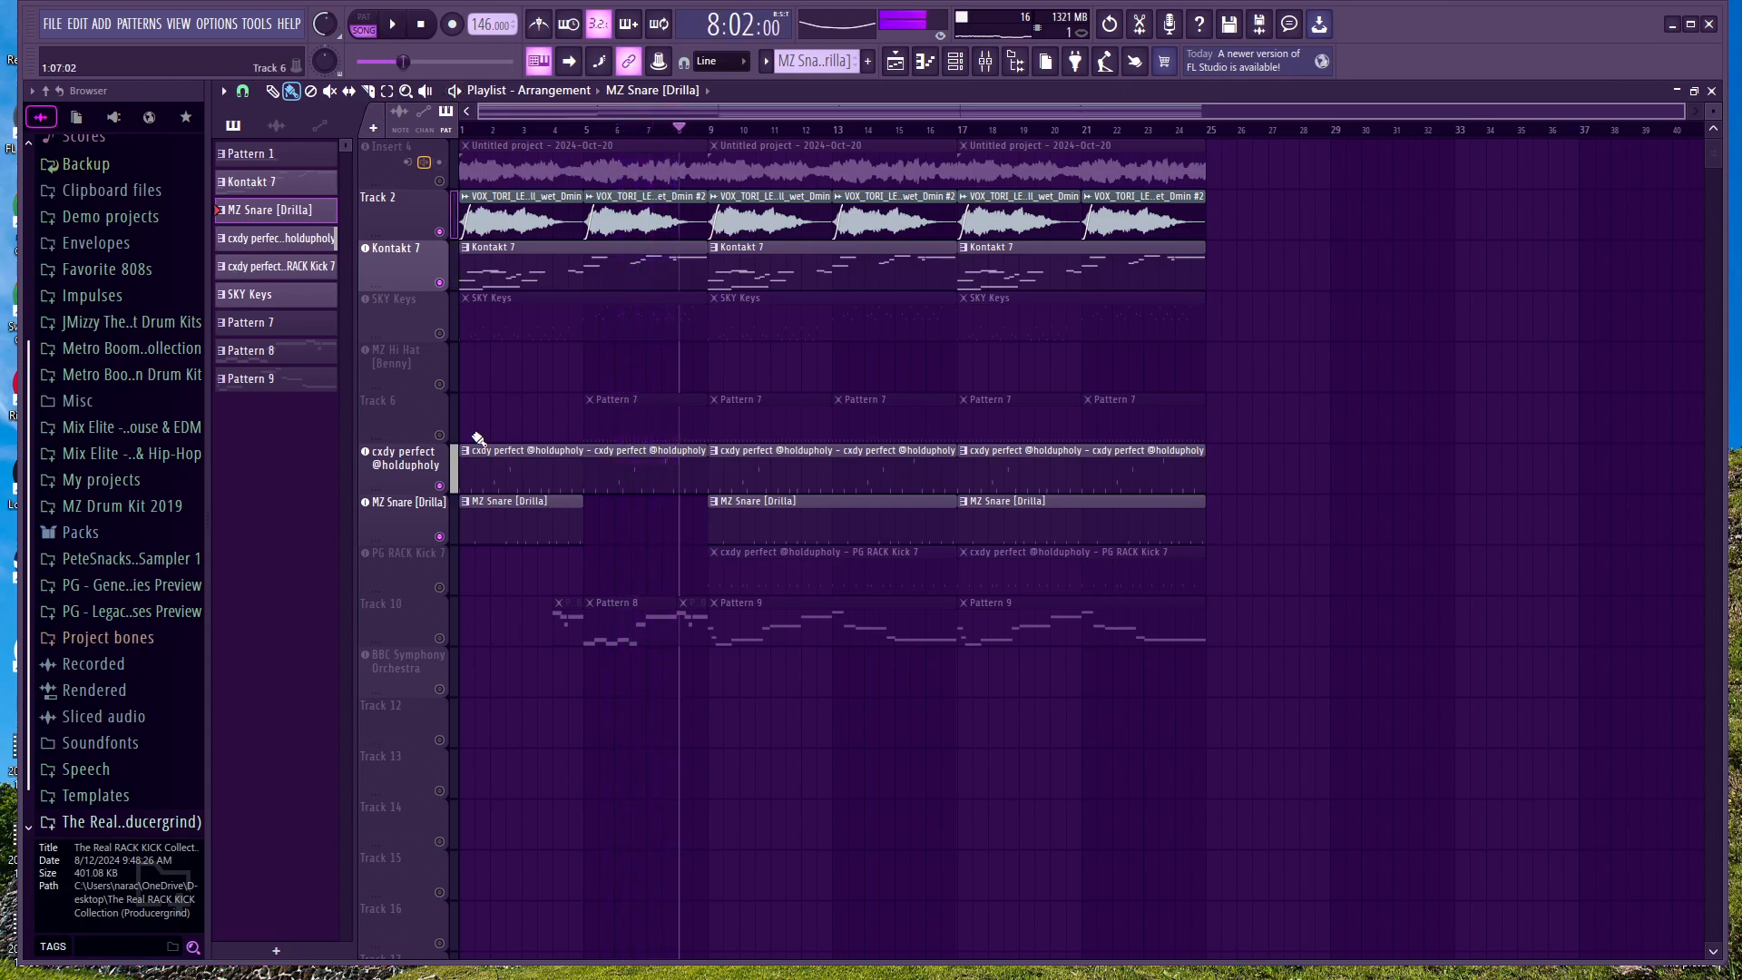
pyautogui.moveTo(463, 525); pyautogui.dragTo(634, 505)
pyautogui.hotkey('ctrl', 'z')
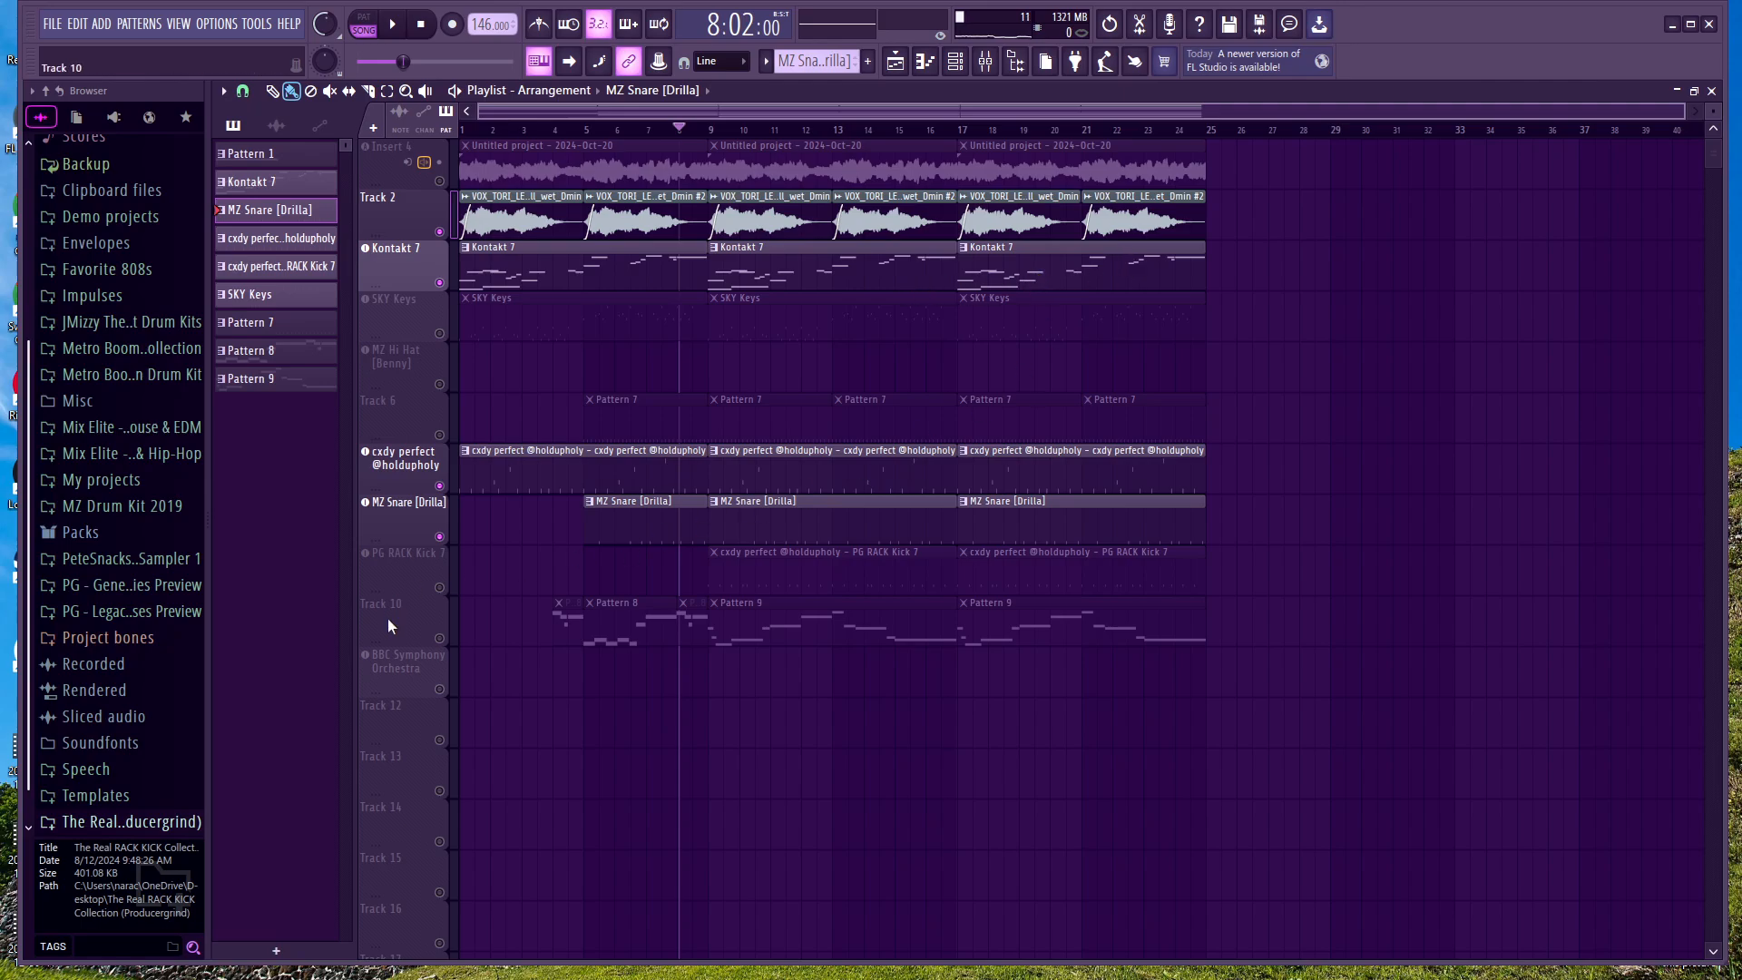
# Step: Enable Track 10 alongside the other active tracks and return the playhead to bar 1
pyautogui.click(440, 640)
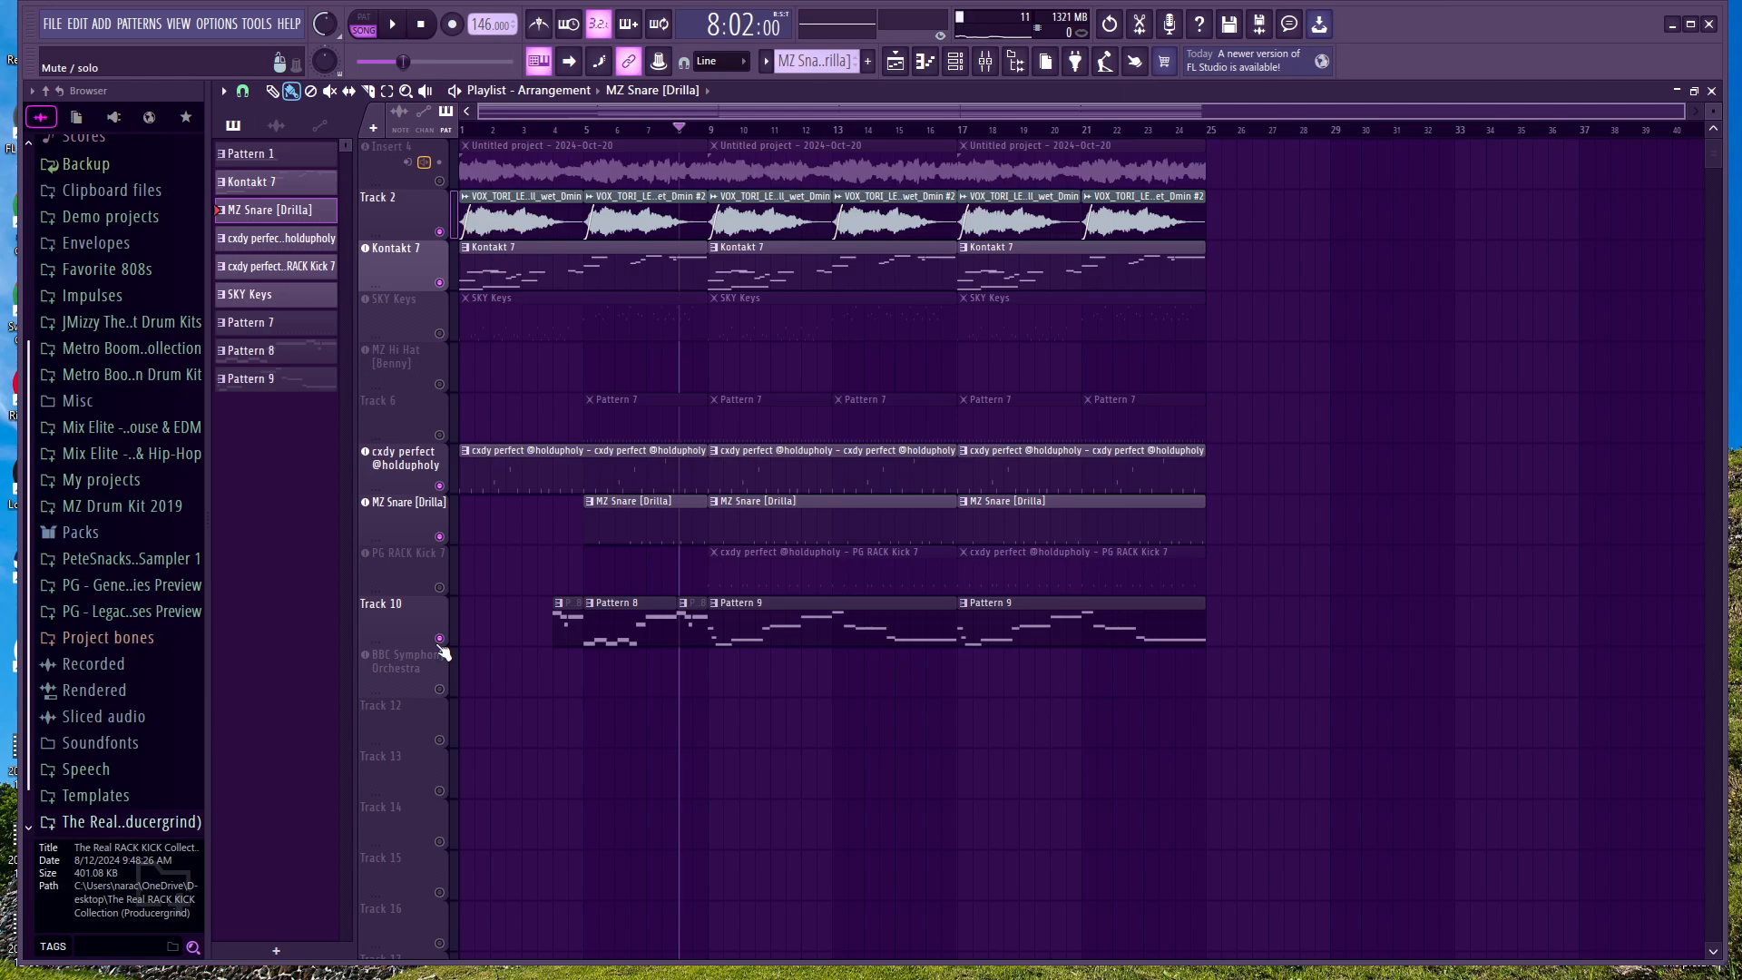
pyautogui.moveTo(679, 128); pyautogui.dragTo(462, 137)
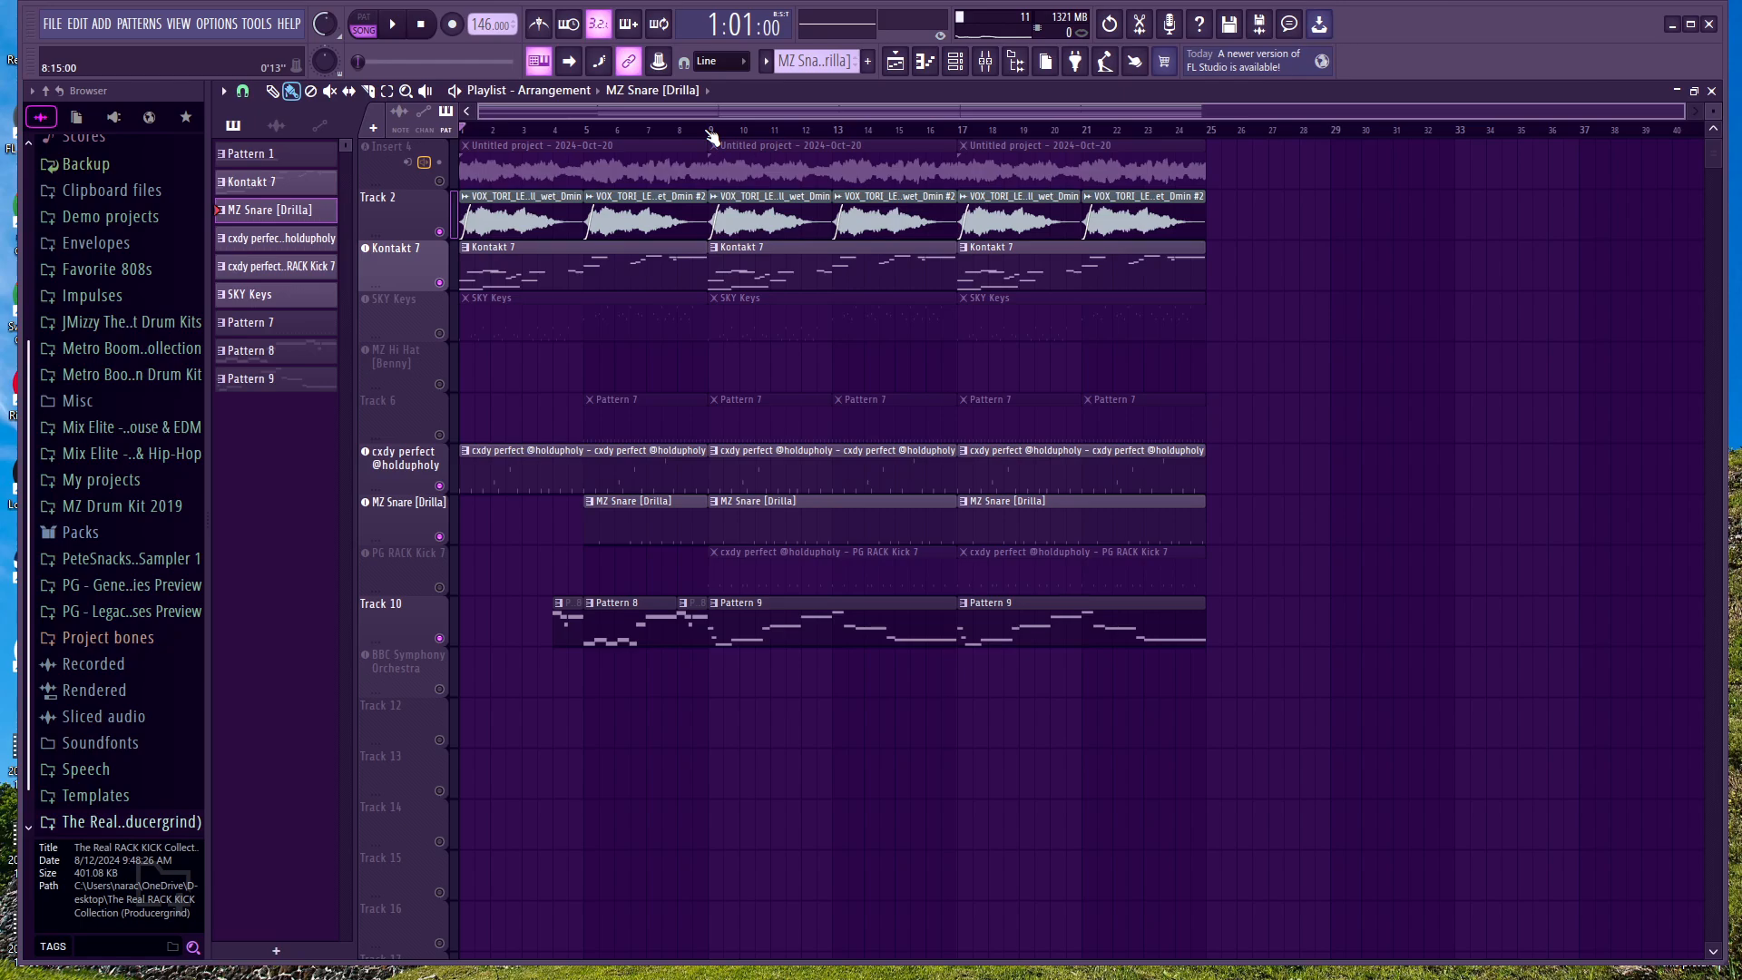
# Step: Highlight bars 1 to 8 across the playlist, undo the accidental clip deletion and clear the time selection
pyautogui.moveTo(711, 136); pyautogui.dragTo(289, 134)
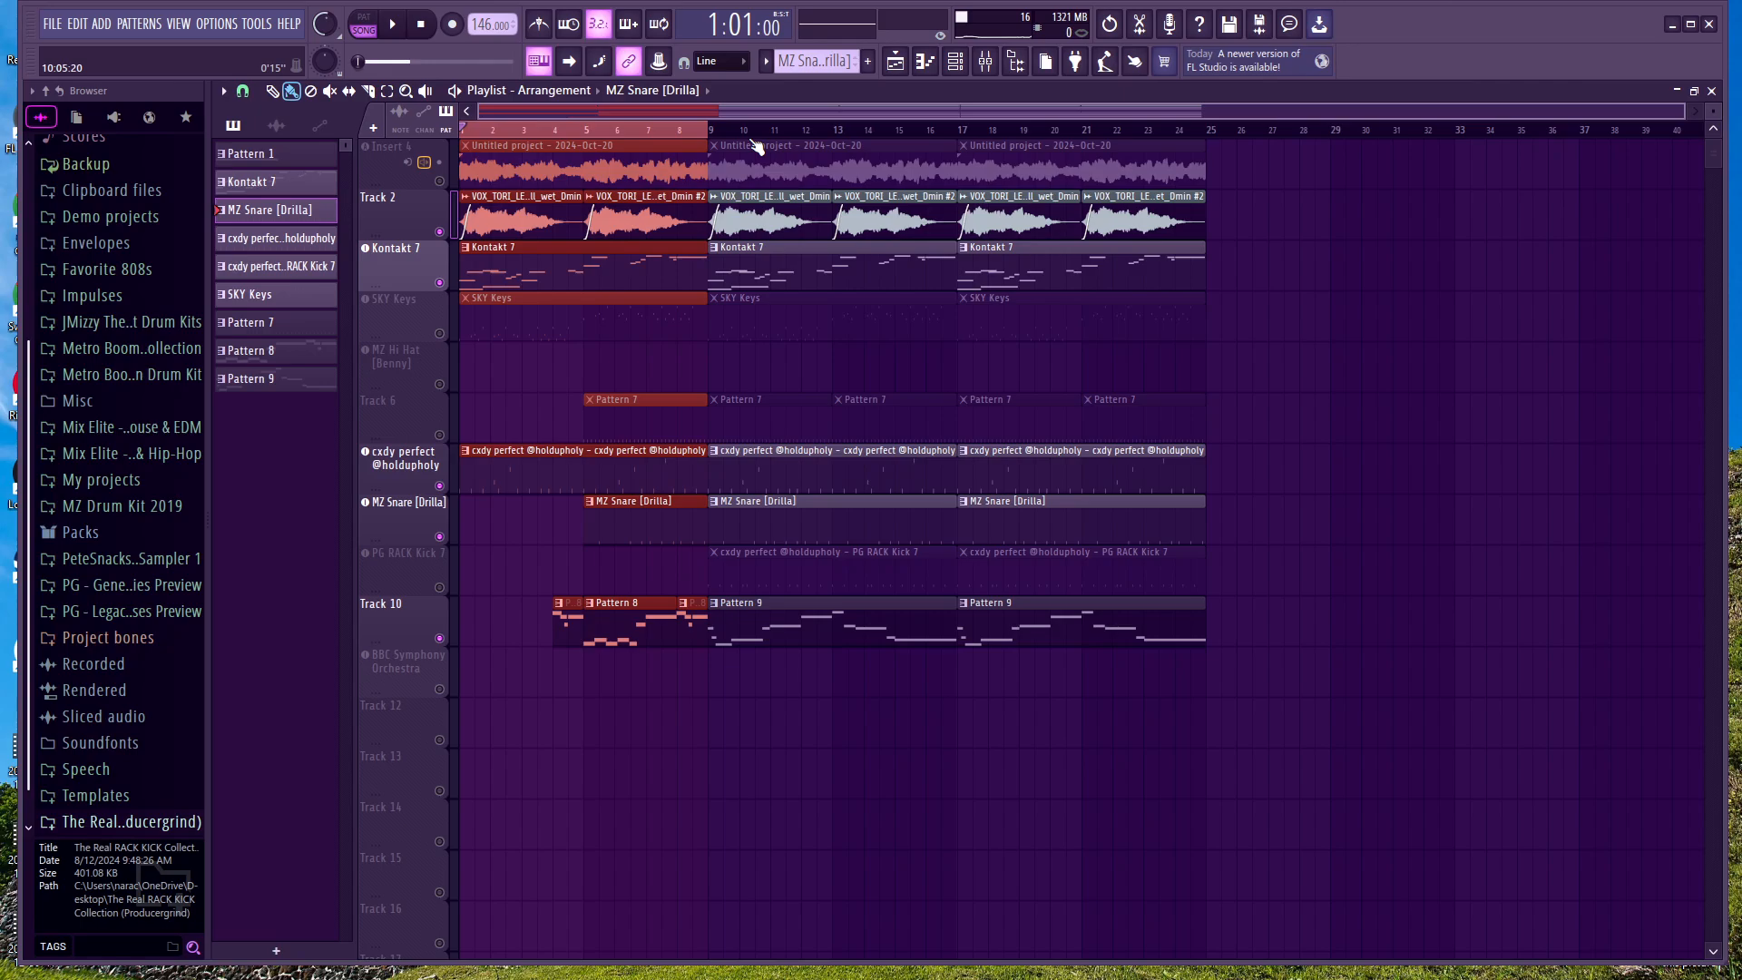
pyautogui.hotkey('ctrl', 's')
pyautogui.scroll(1, 612, 269)
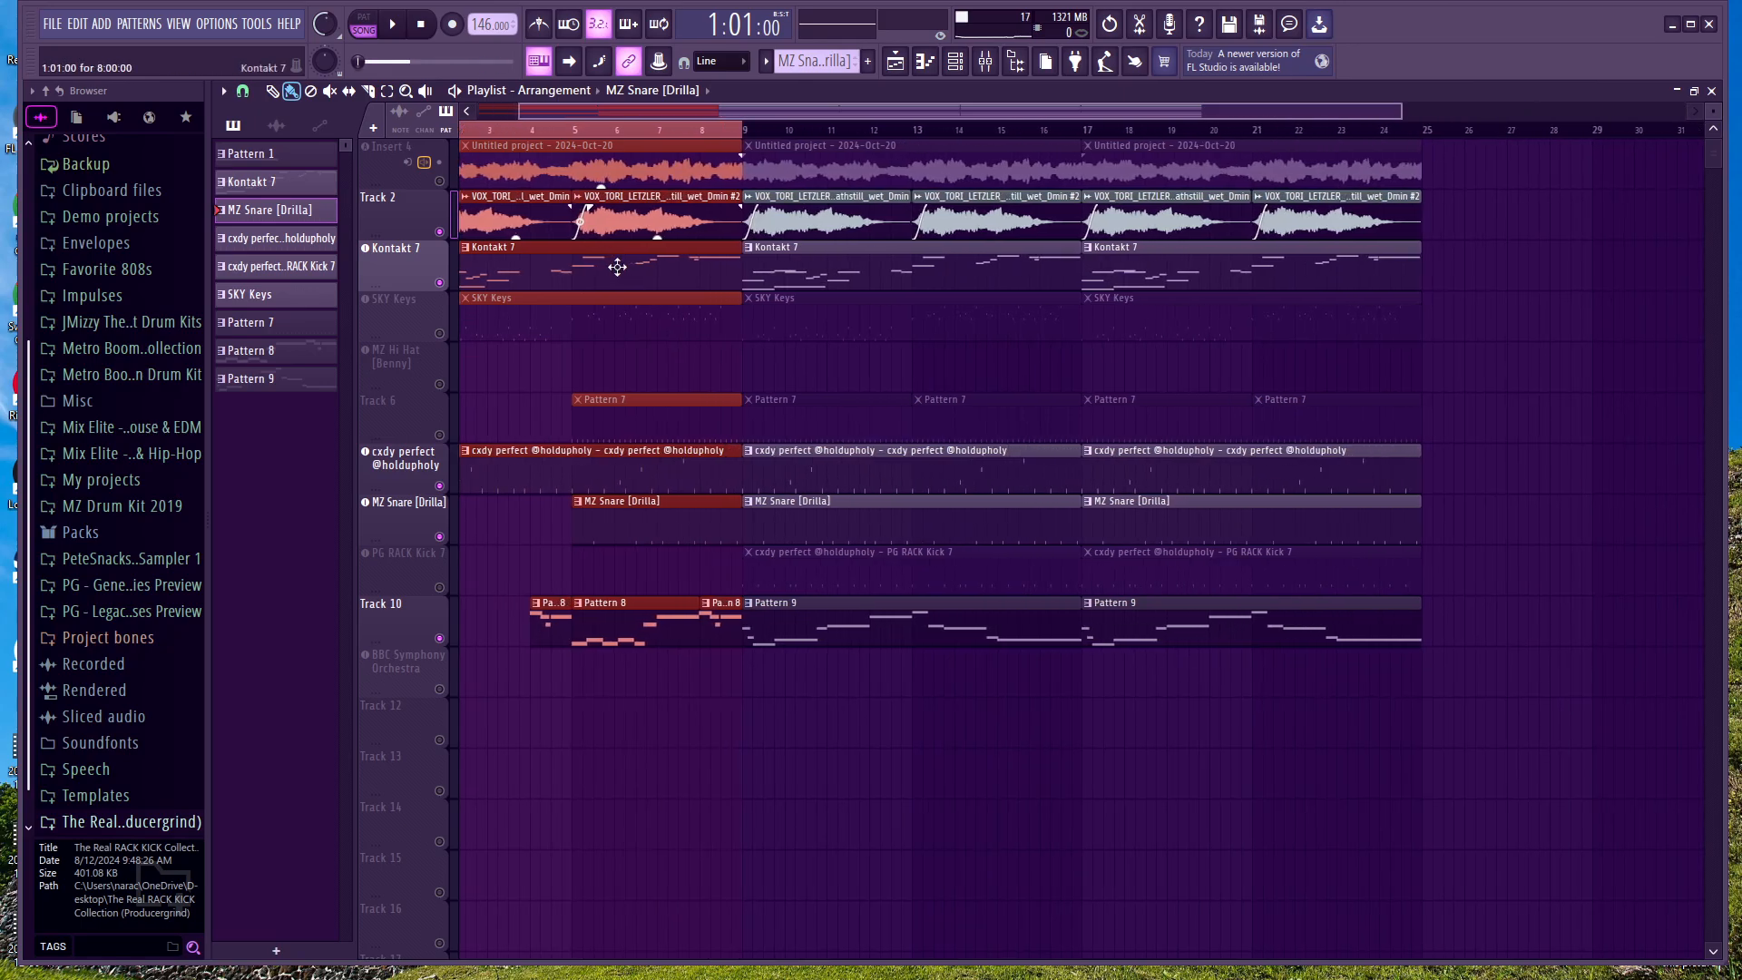
pyautogui.scroll(1, 724, 115)
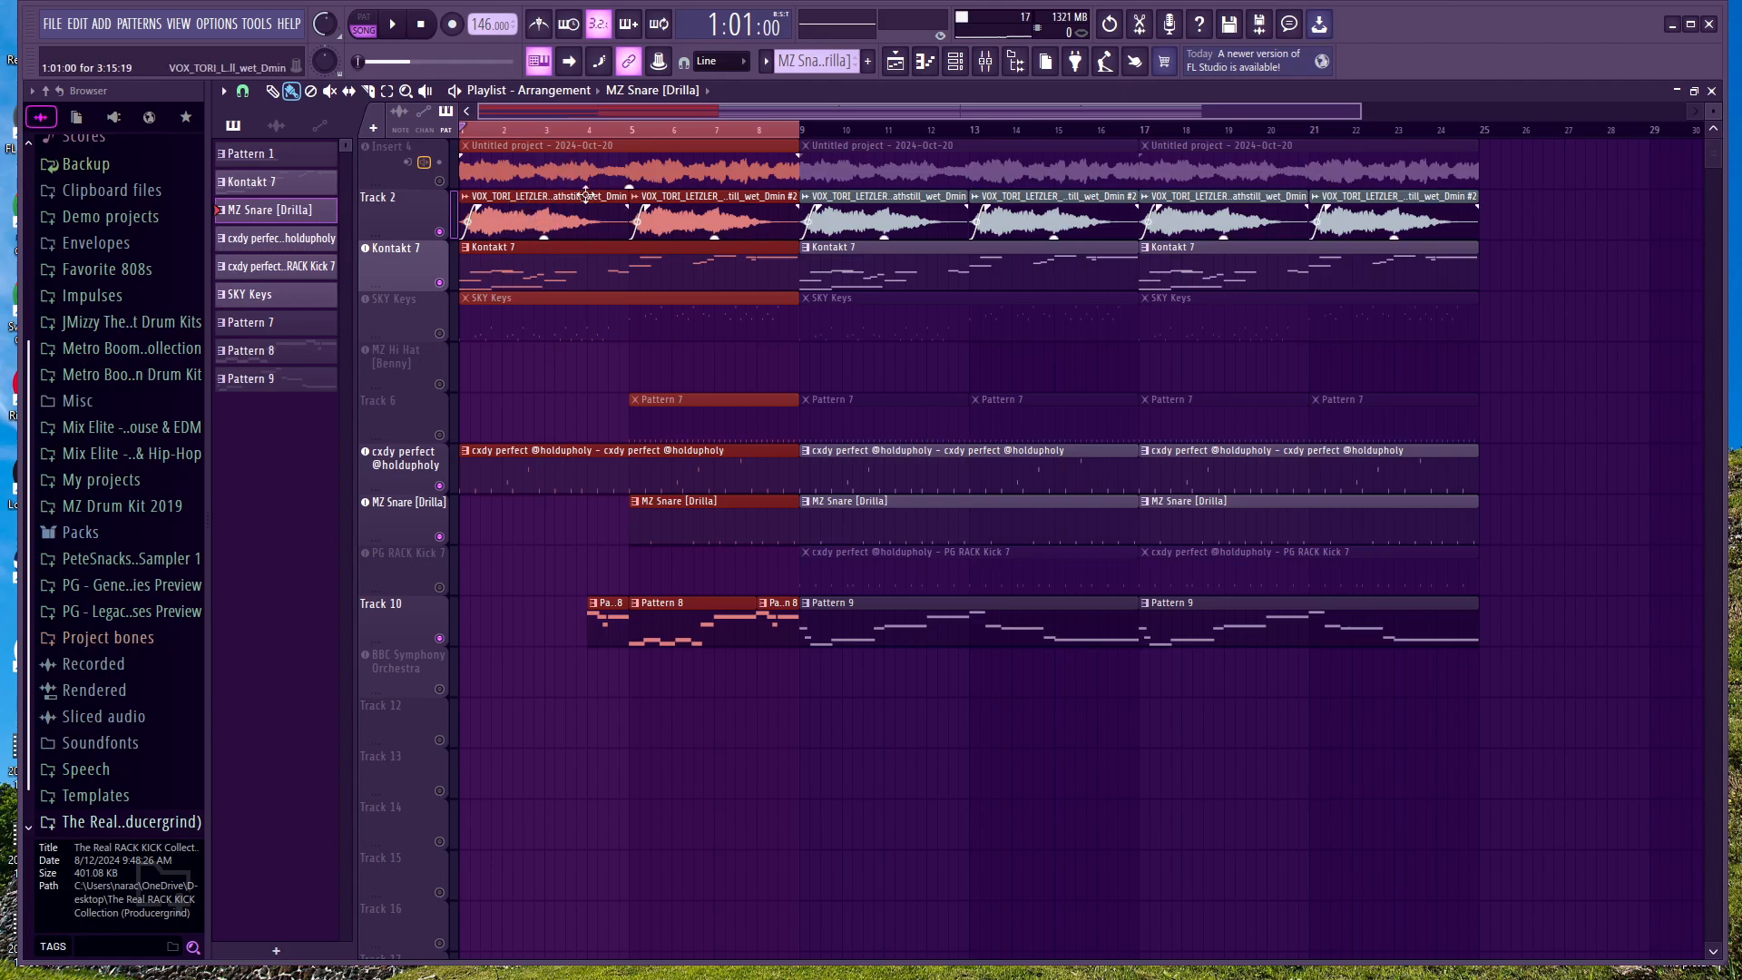
pyautogui.rightClick(633, 150)
pyautogui.hotkey('ctrl', 'z')
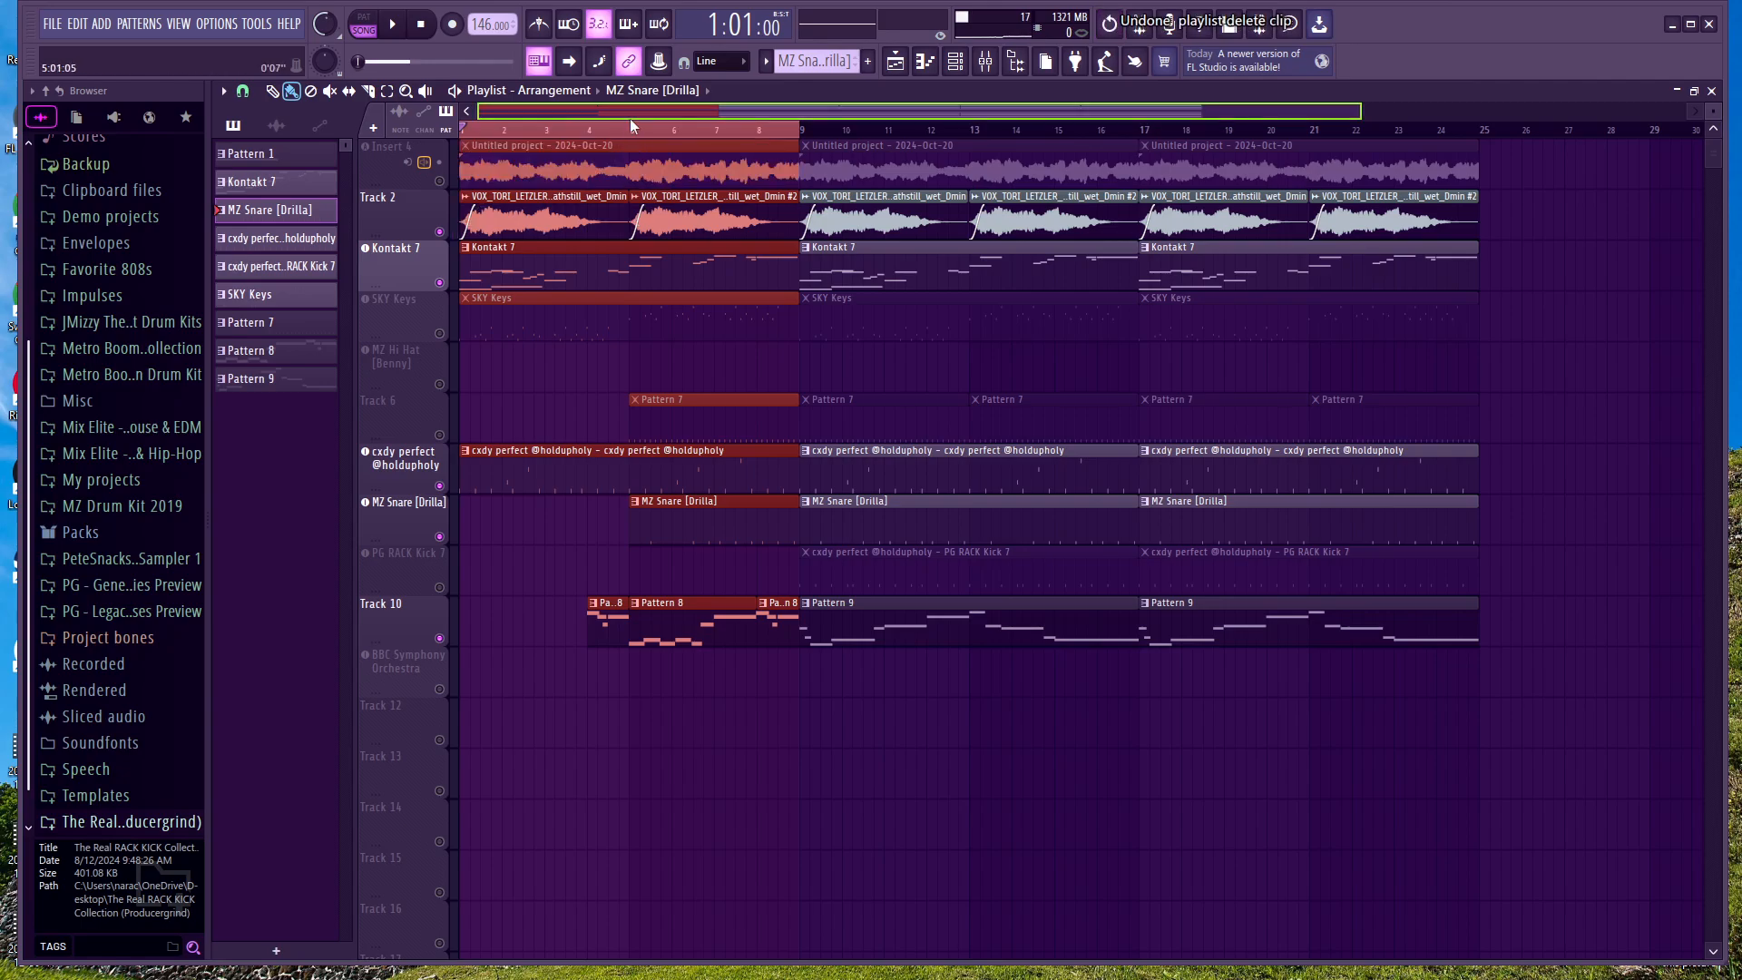
pyautogui.click(630, 127)
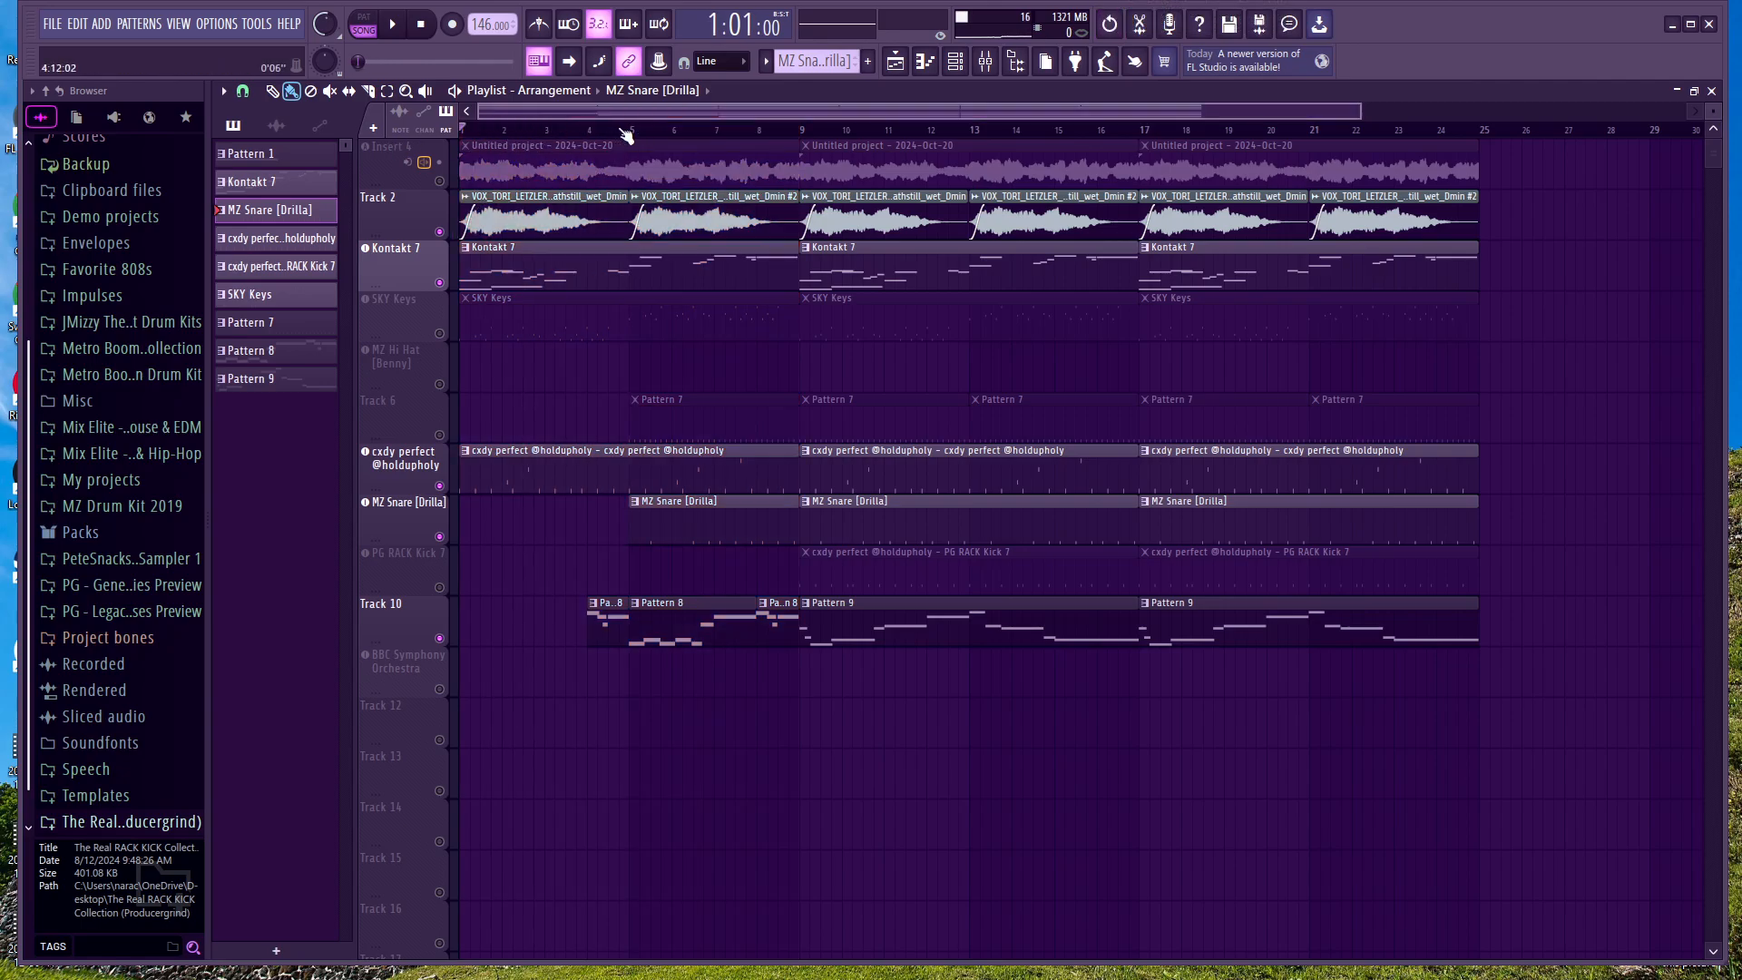
# Step: Highlight bars 1 to 4 in the playlist, place a Pattern 8 clip on Track 13 in bar 4 and delete it
pyautogui.moveTo(638, 136); pyautogui.dragTo(470, 113)
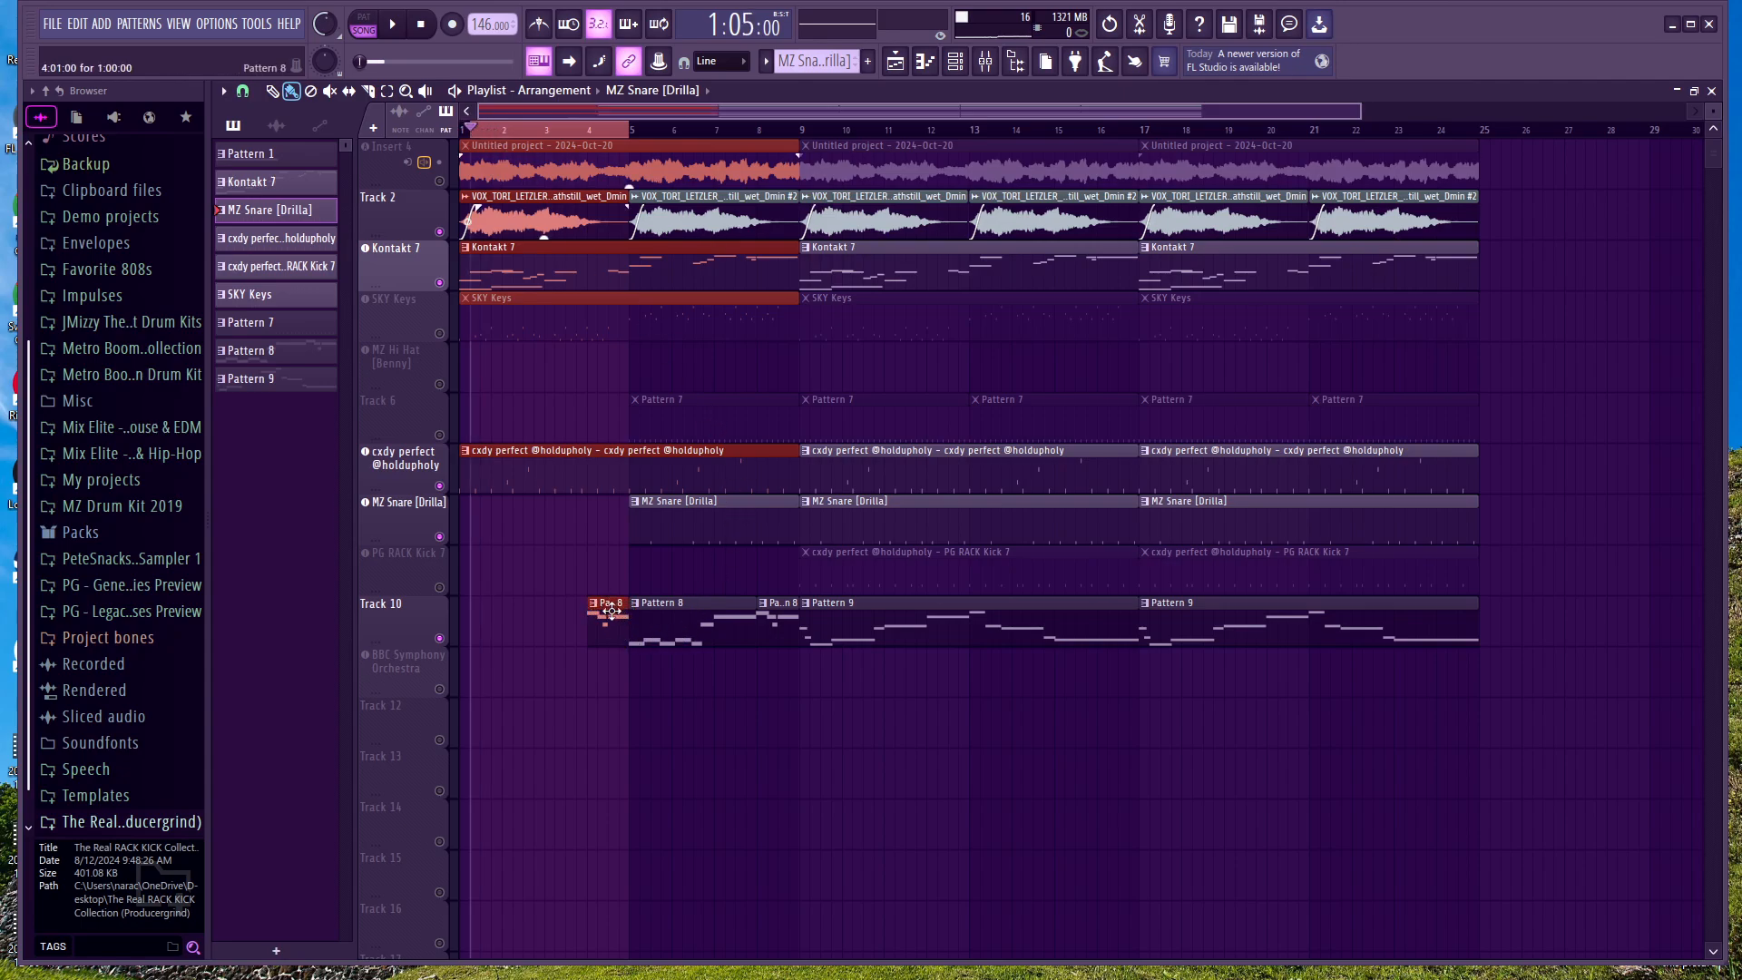
pyautogui.click(596, 609)
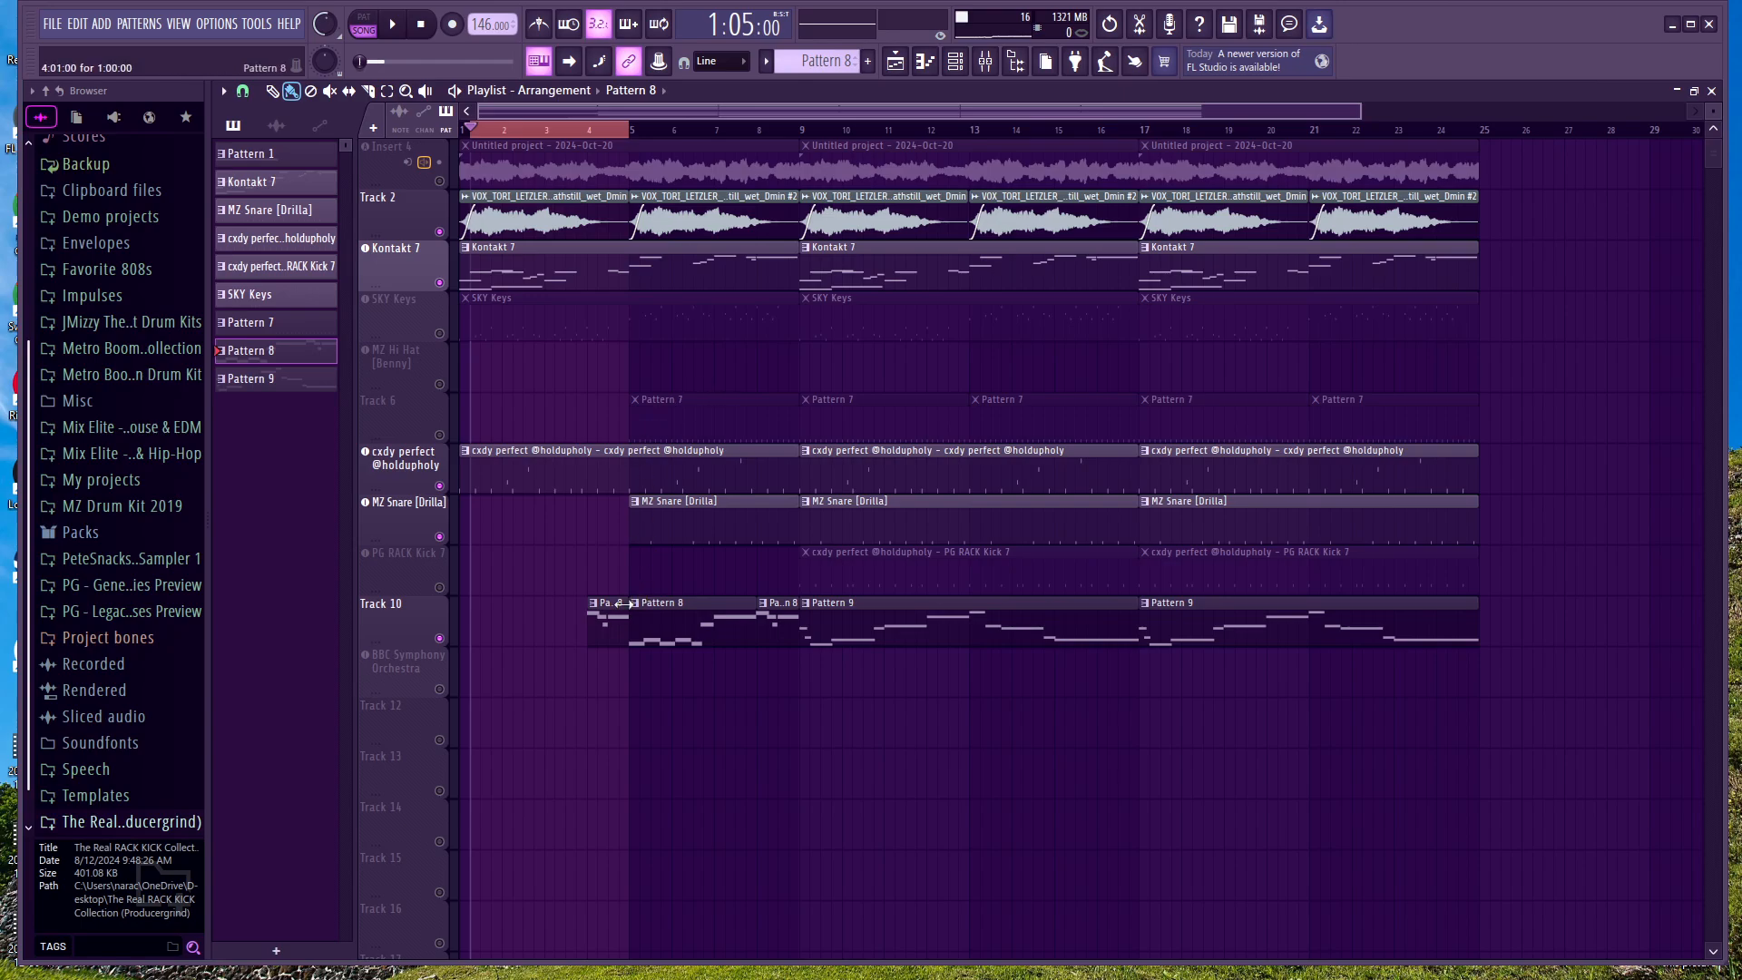
pyautogui.click(607, 790)
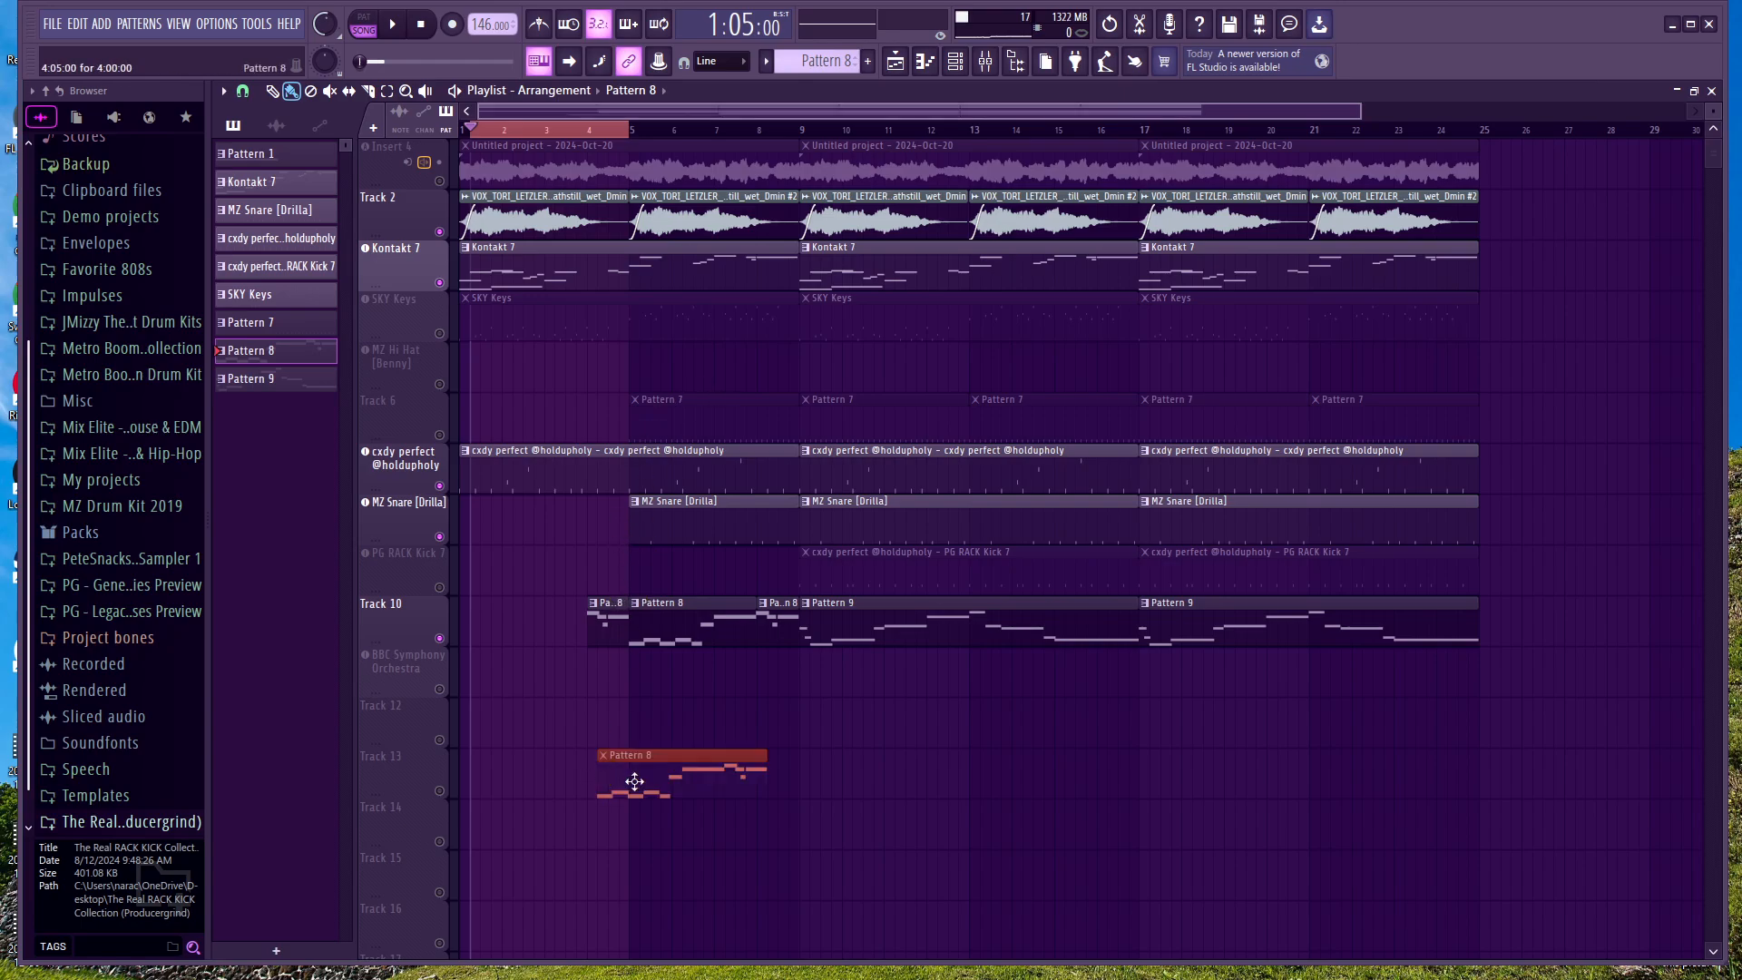
pyautogui.rightClick(634, 781)
# Step: Clear the time selection and move the playhead along the arrangement to bar 21
pyautogui.click(578, 125)
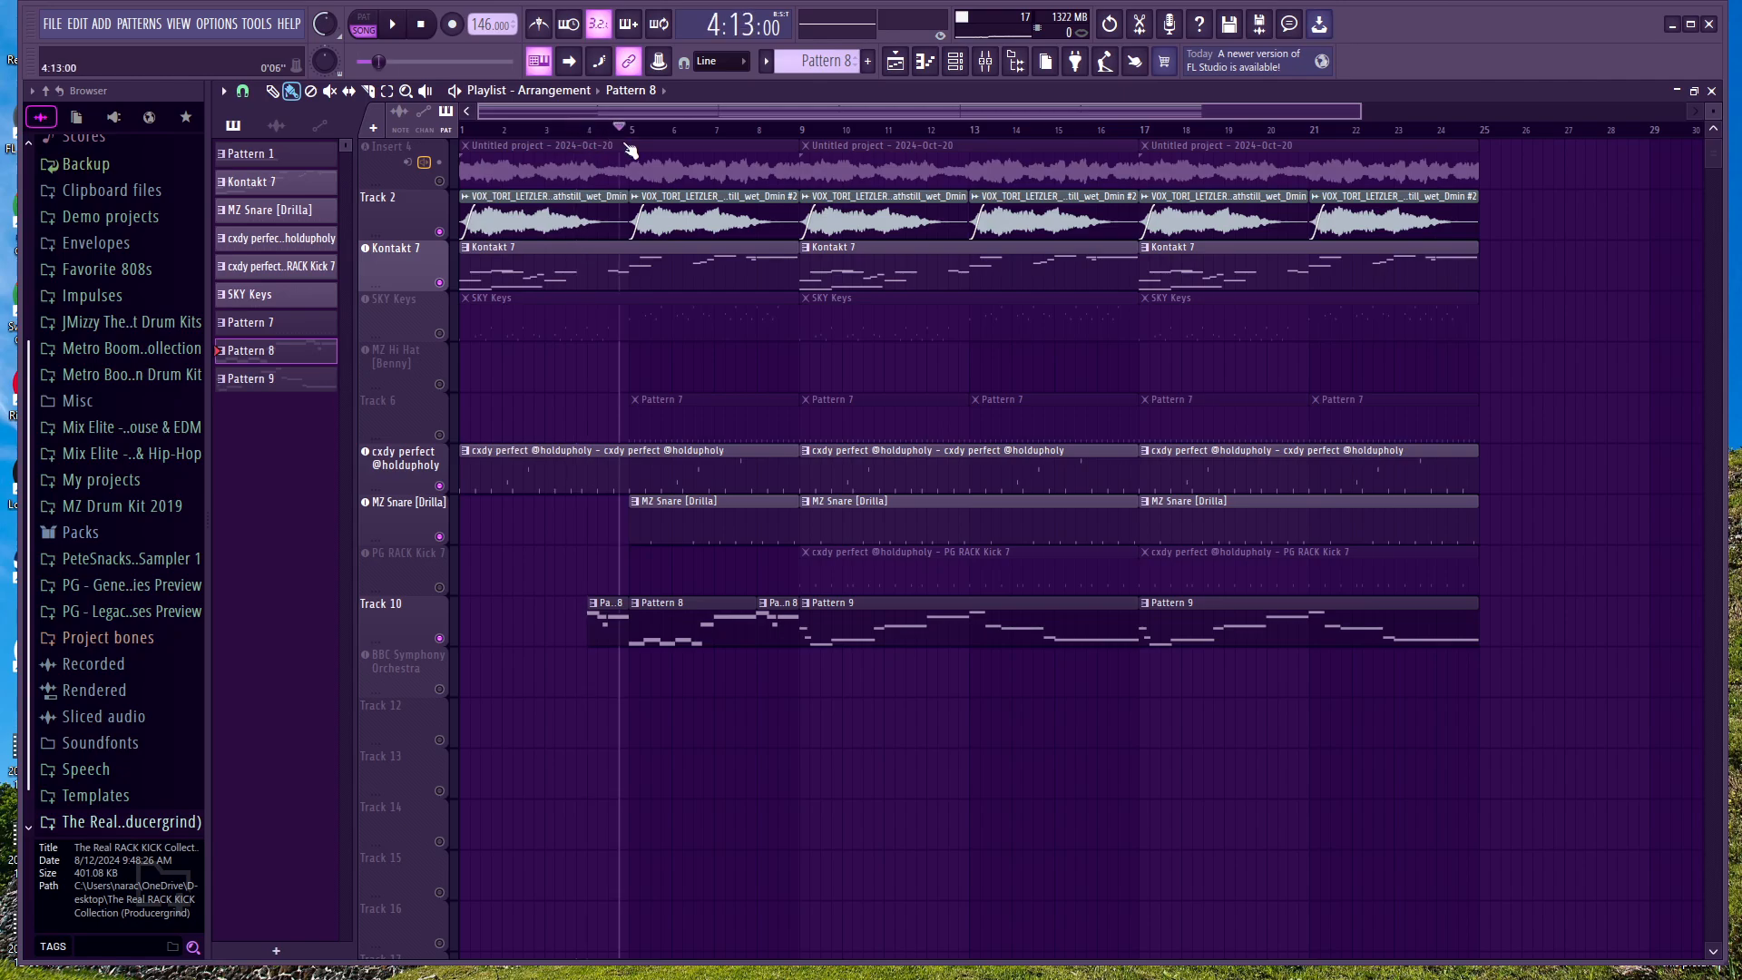
pyautogui.moveTo(659, 156); pyautogui.dragTo(1324, 289)
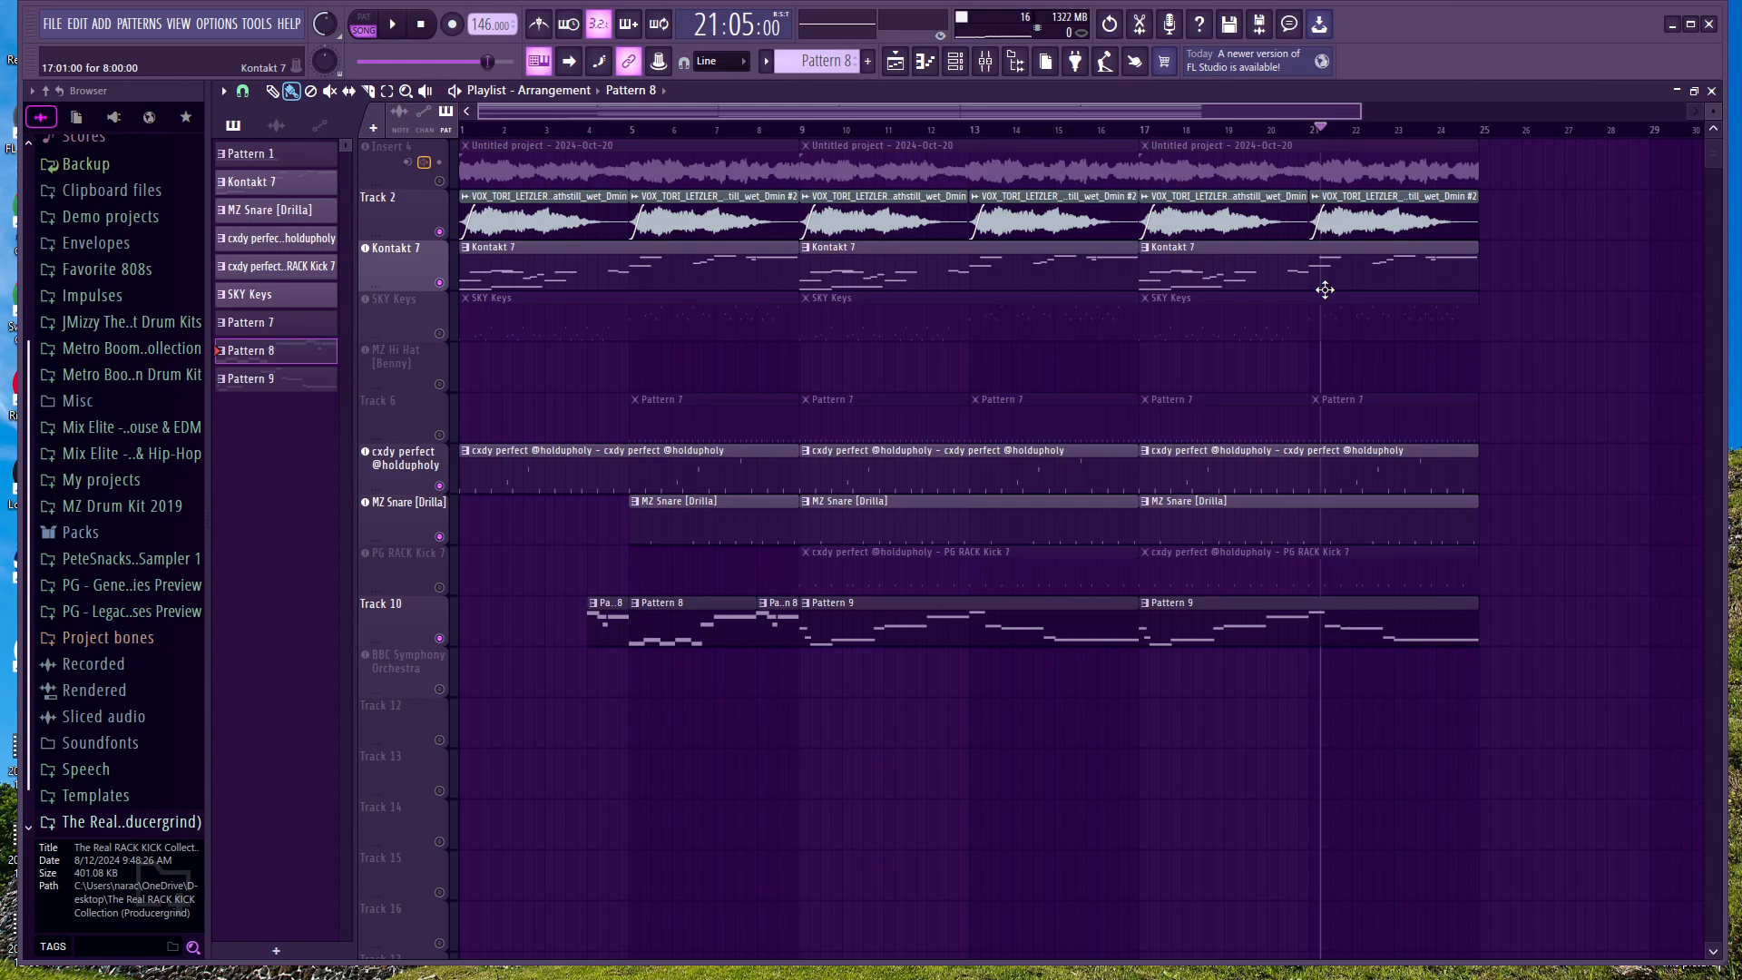